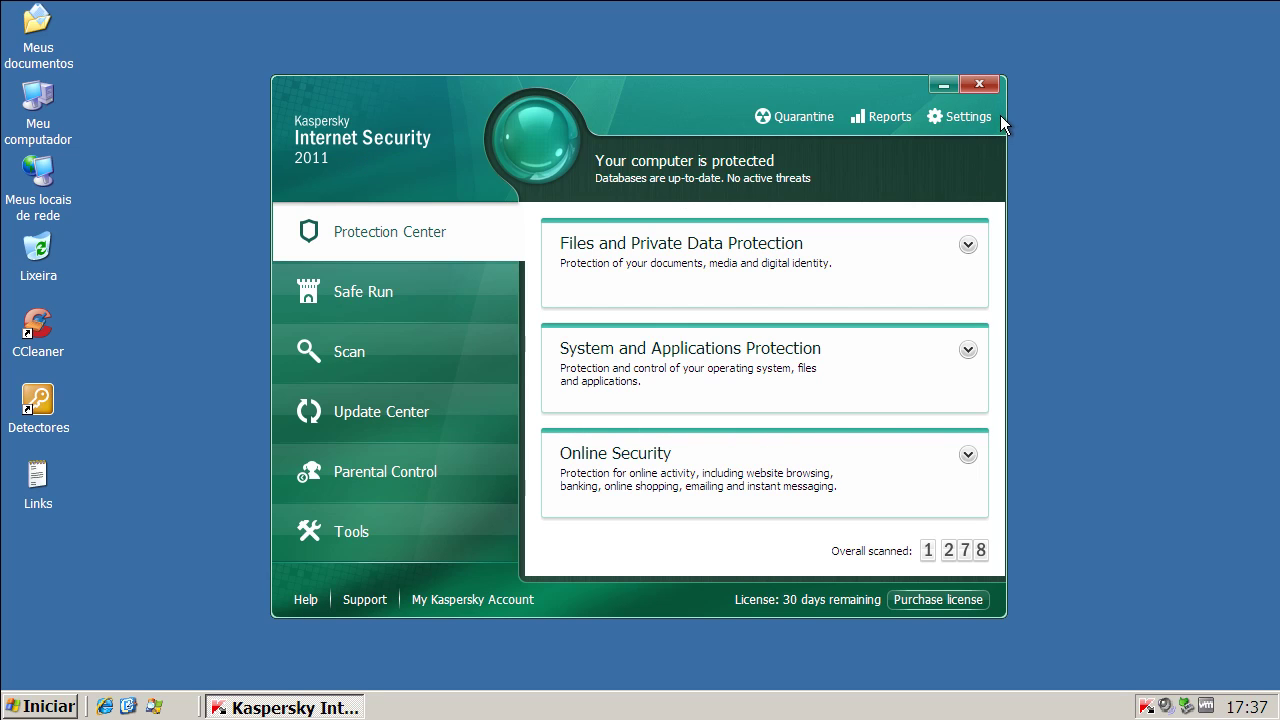
# - Check the version in Kaspersky's About window, and review the protection status in its main window
pyautogui.click(979, 84)
pyautogui.rightClick(1152, 700)
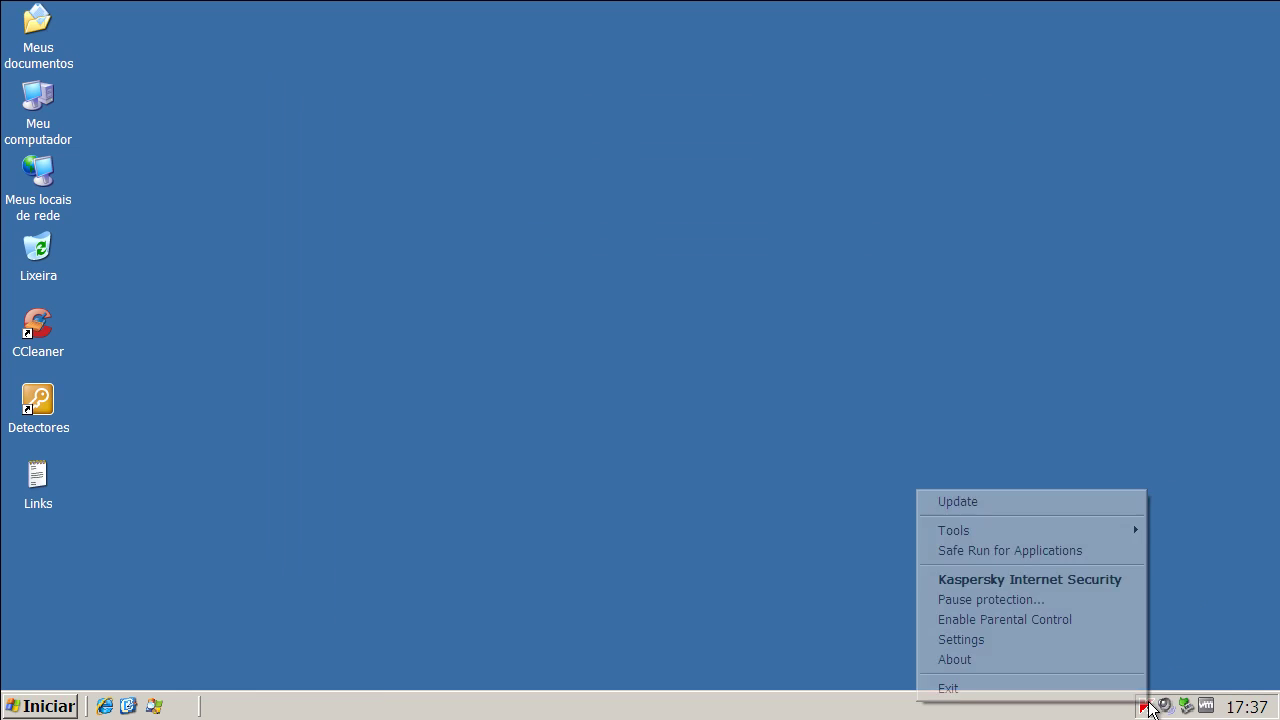
pyautogui.click(1095, 664)
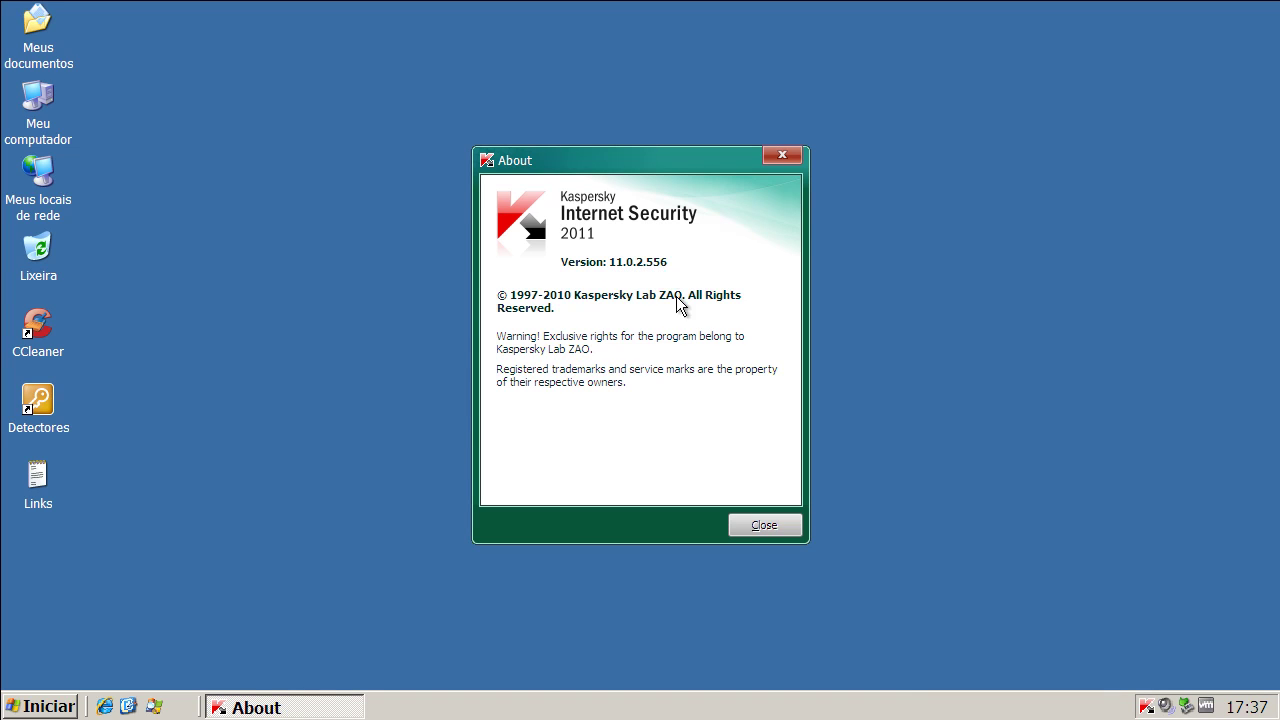
pyautogui.click(778, 530)
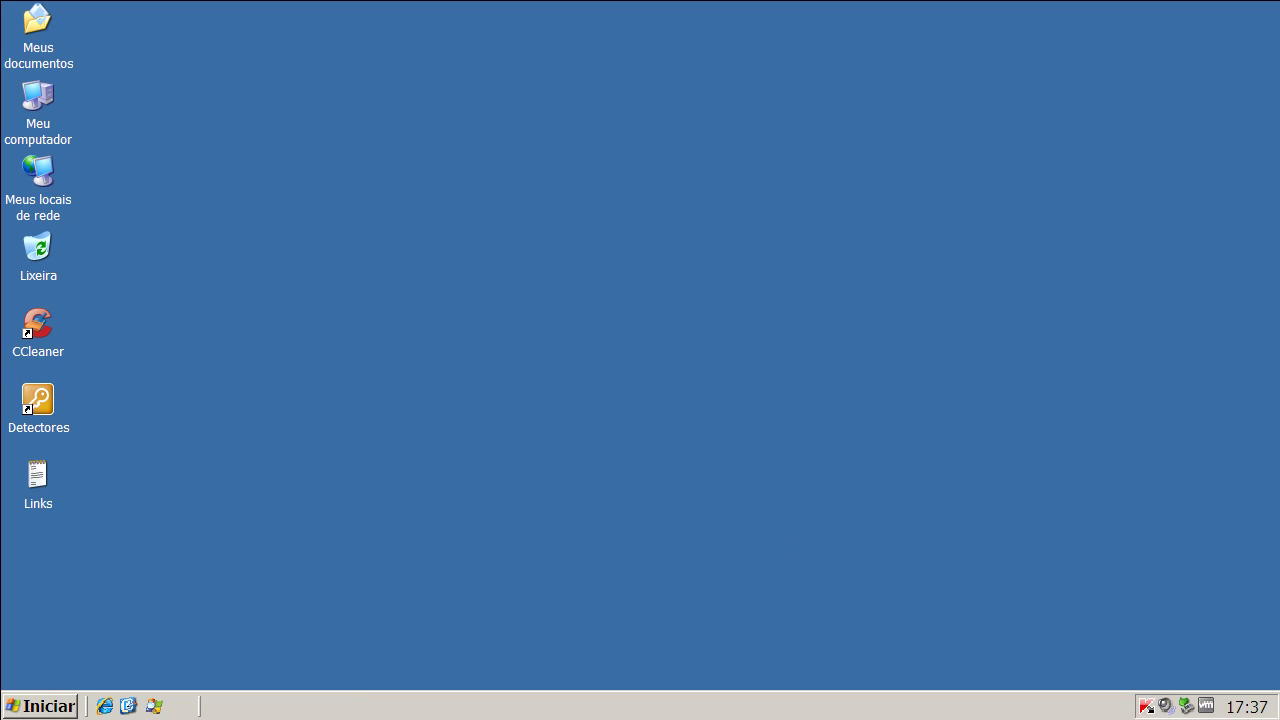
pyautogui.click(1146, 706)
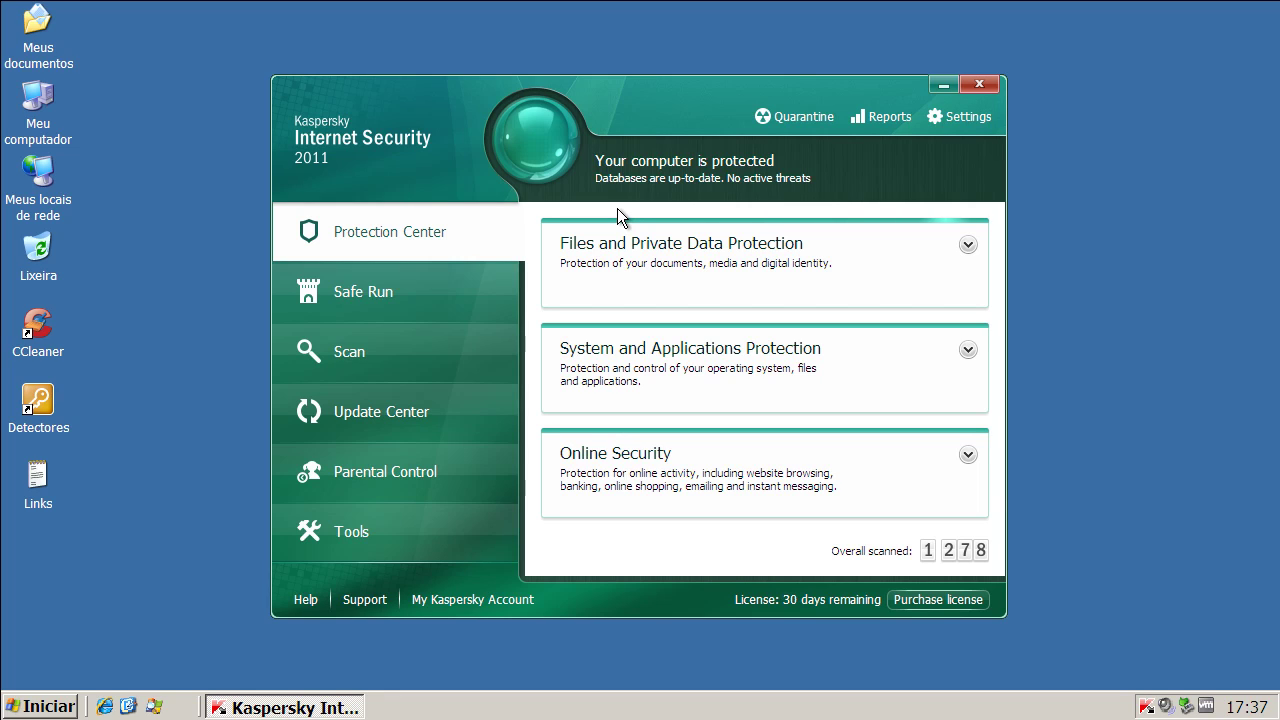
pyautogui.click(978, 88)
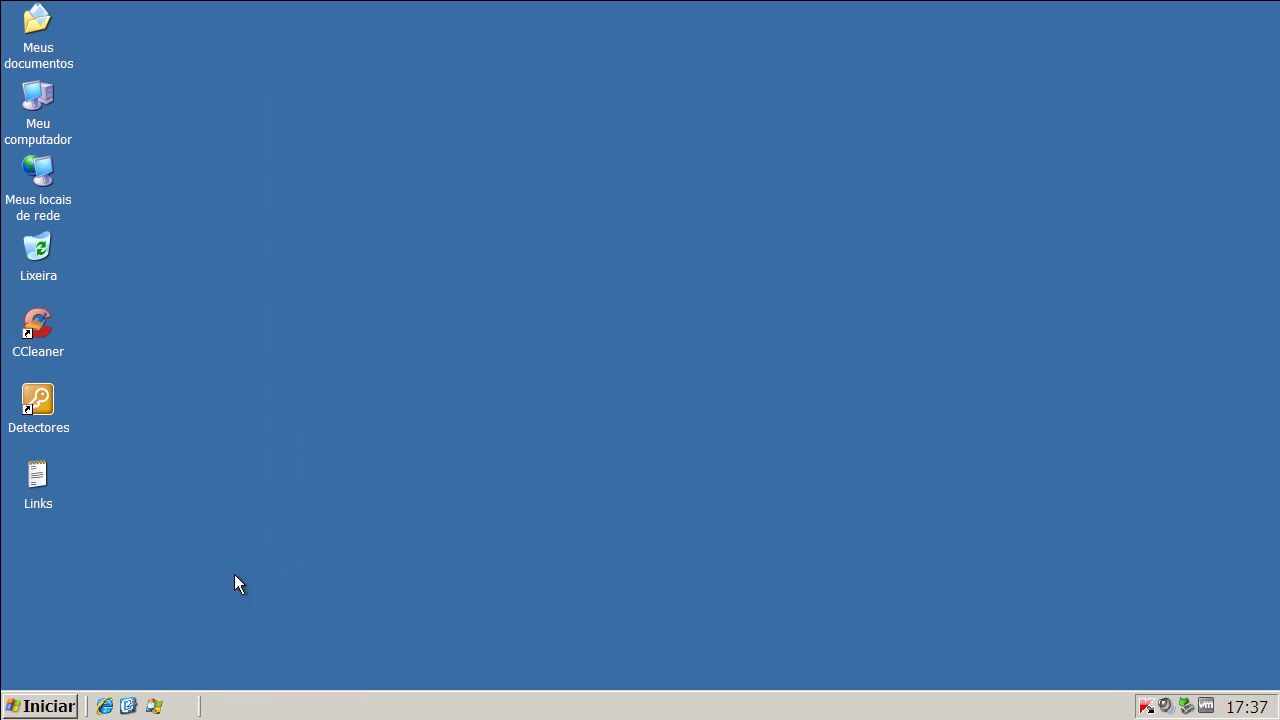
# - Launch Process Explorer and examine the memory use of the two Kaspersky avp.exe processes
pyautogui.click(153, 706)
pyautogui.click(157, 706)
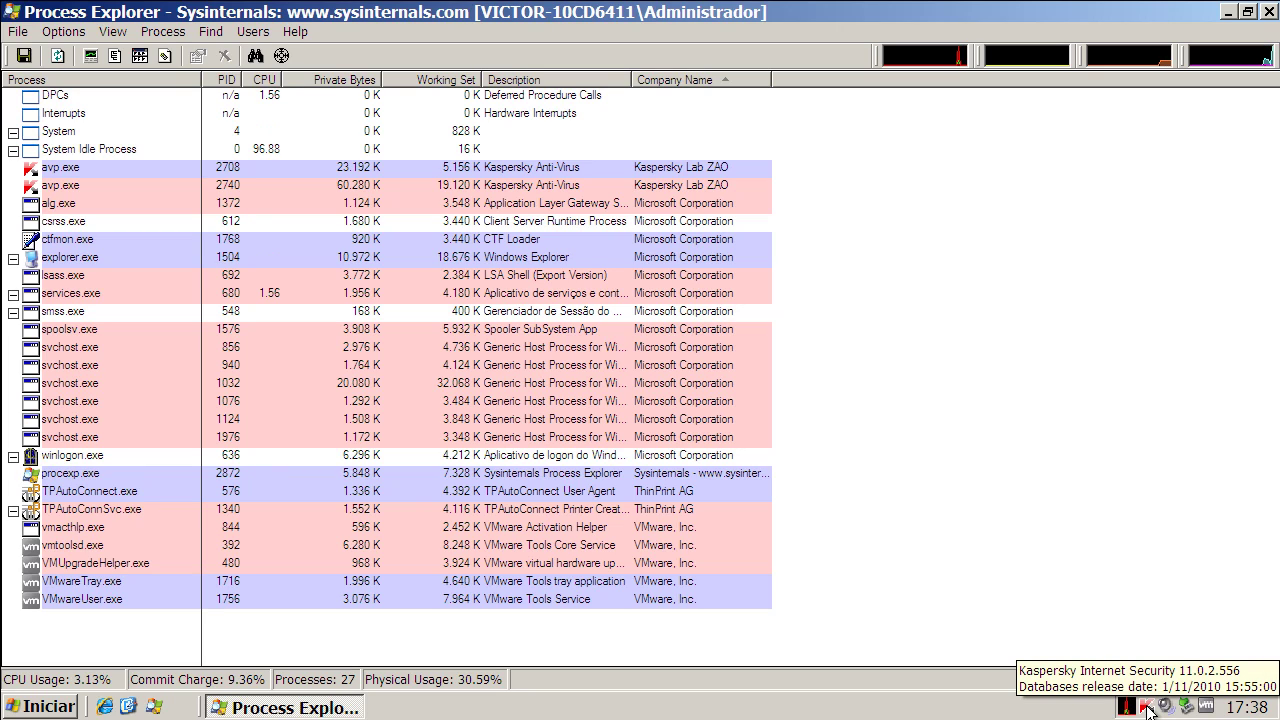
pyautogui.click(648, 170)
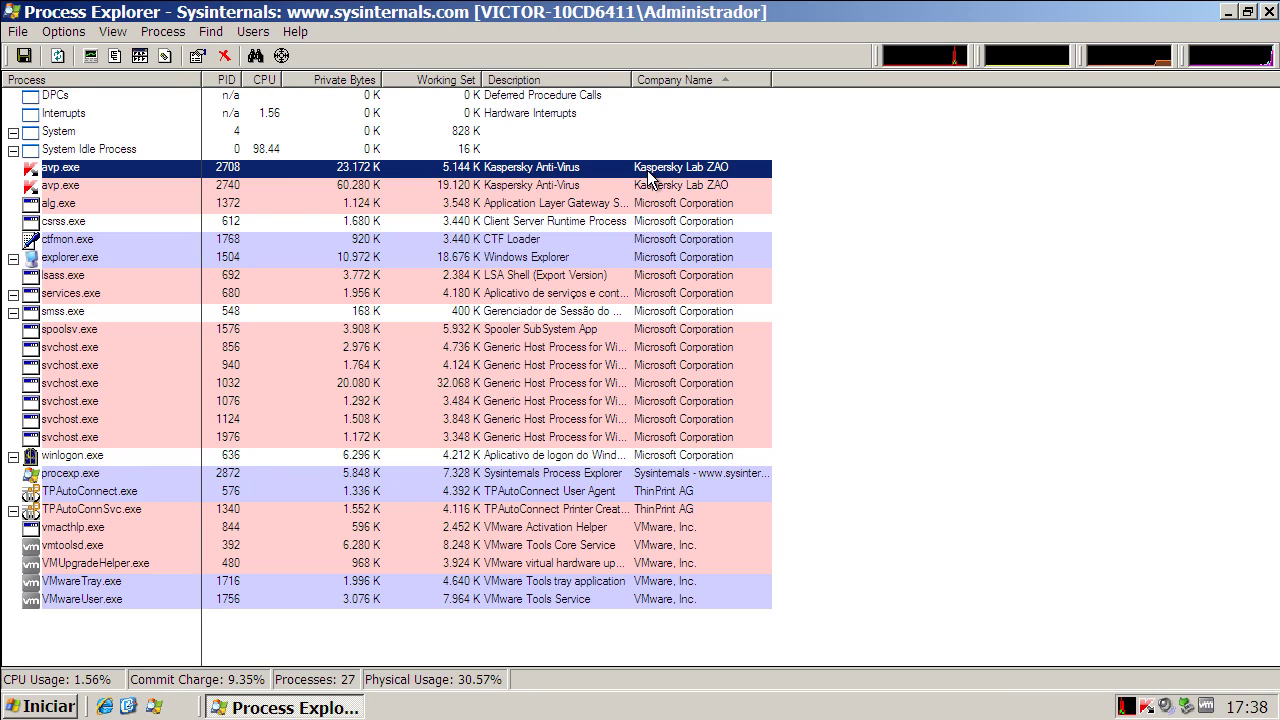
pyautogui.click(648, 190)
pyautogui.click(650, 175)
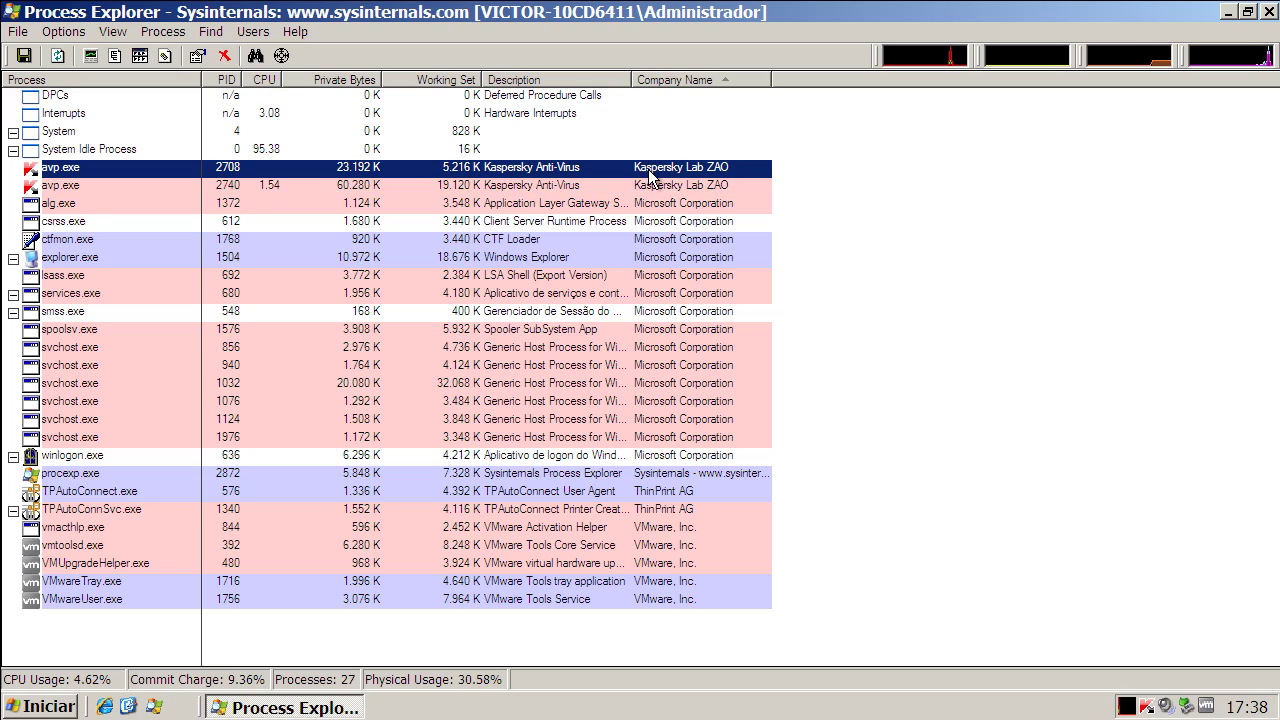
pyautogui.click(650, 186)
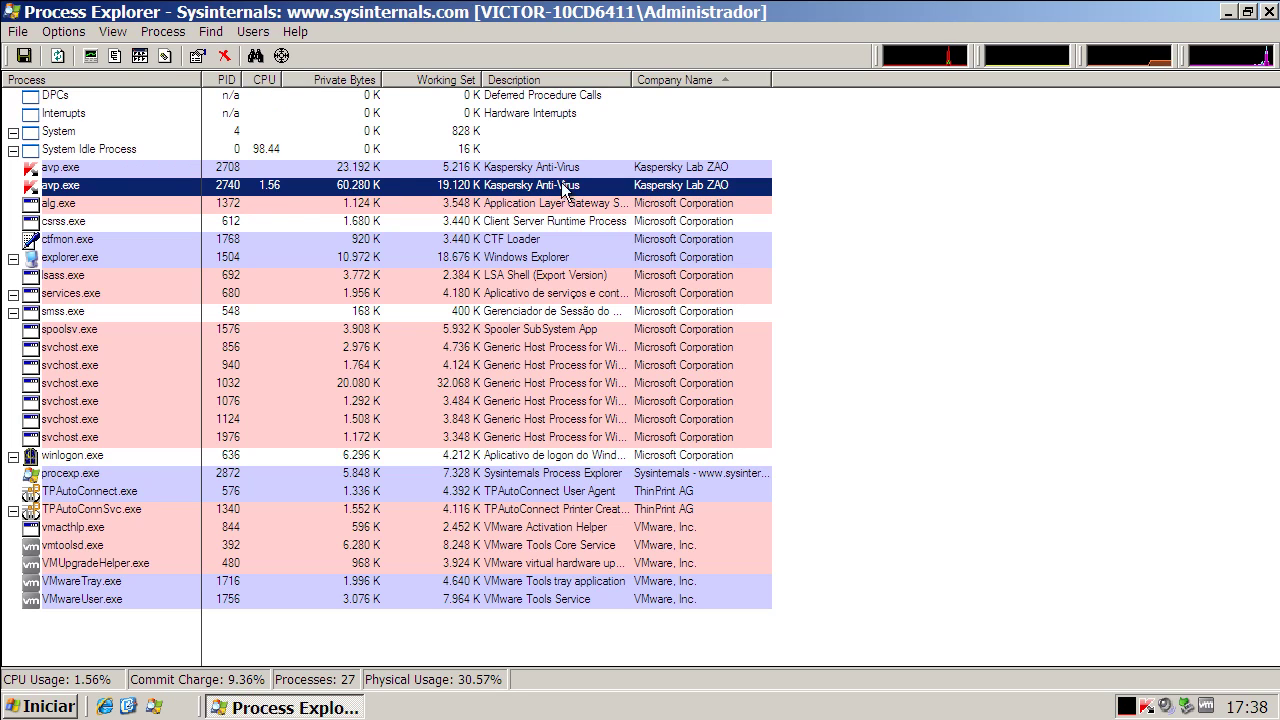
pyautogui.click(356, 170)
pyautogui.click(468, 186)
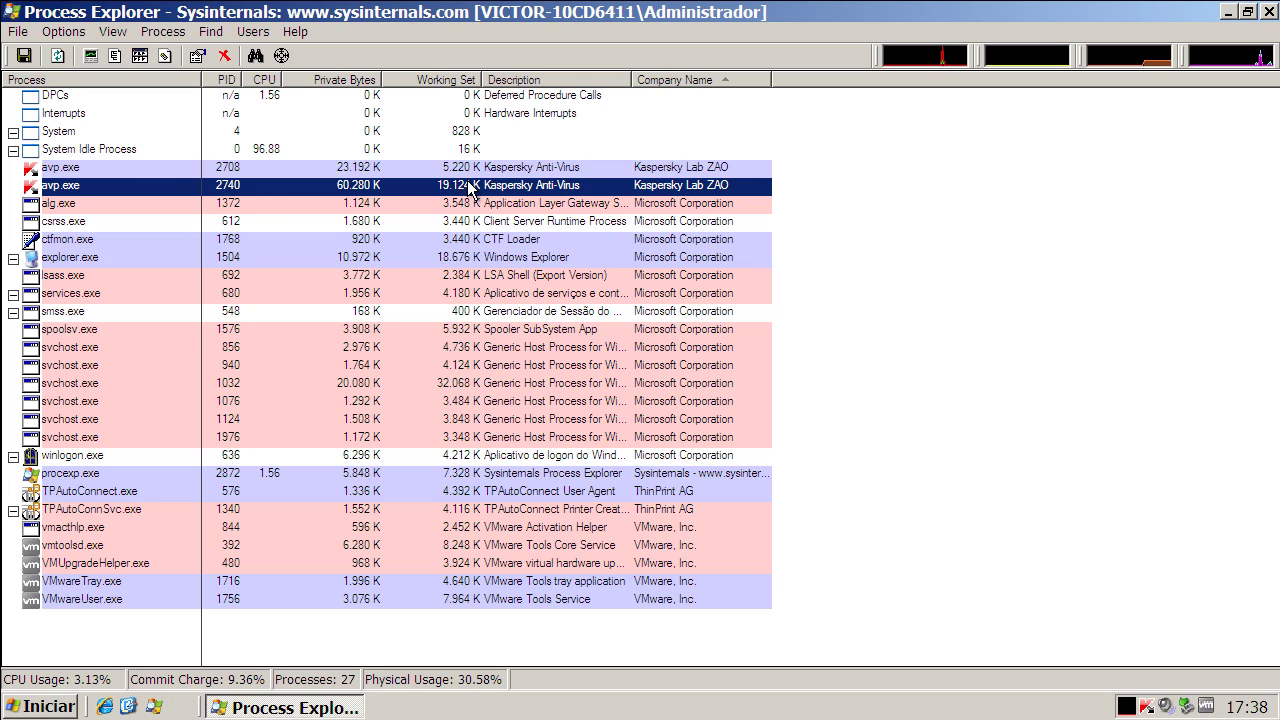
pyautogui.click(470, 172)
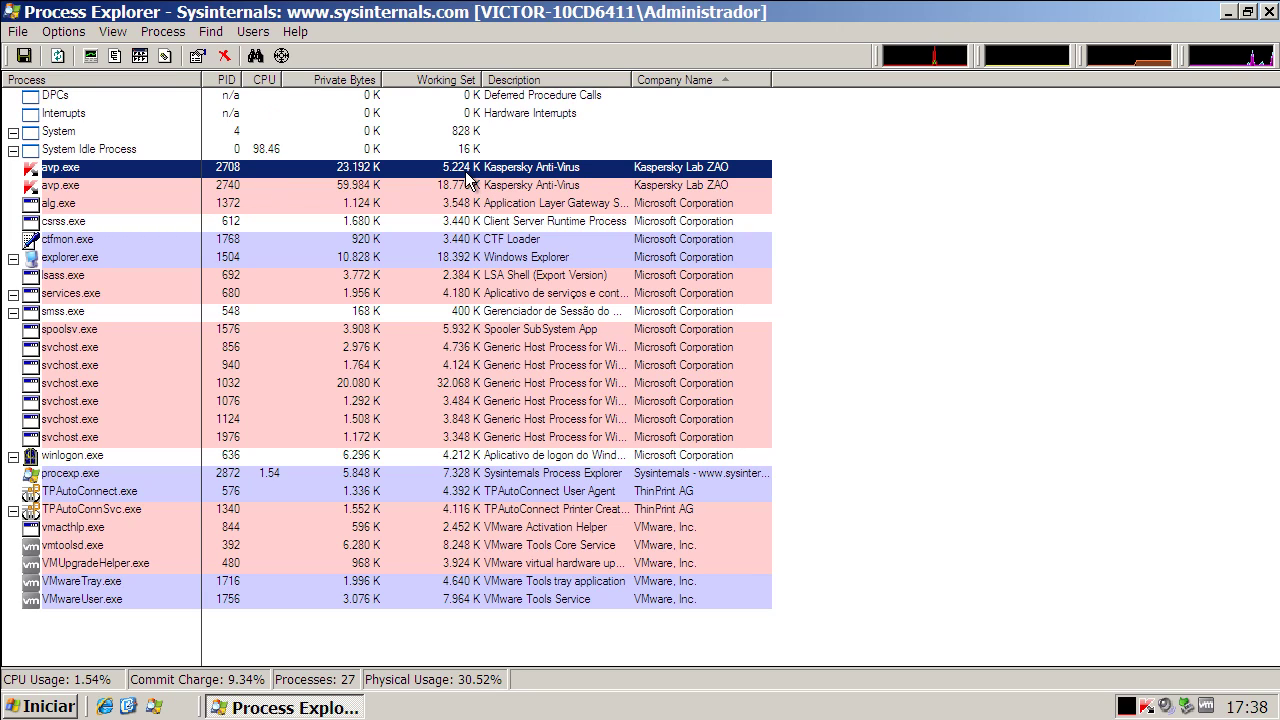
pyautogui.click(468, 185)
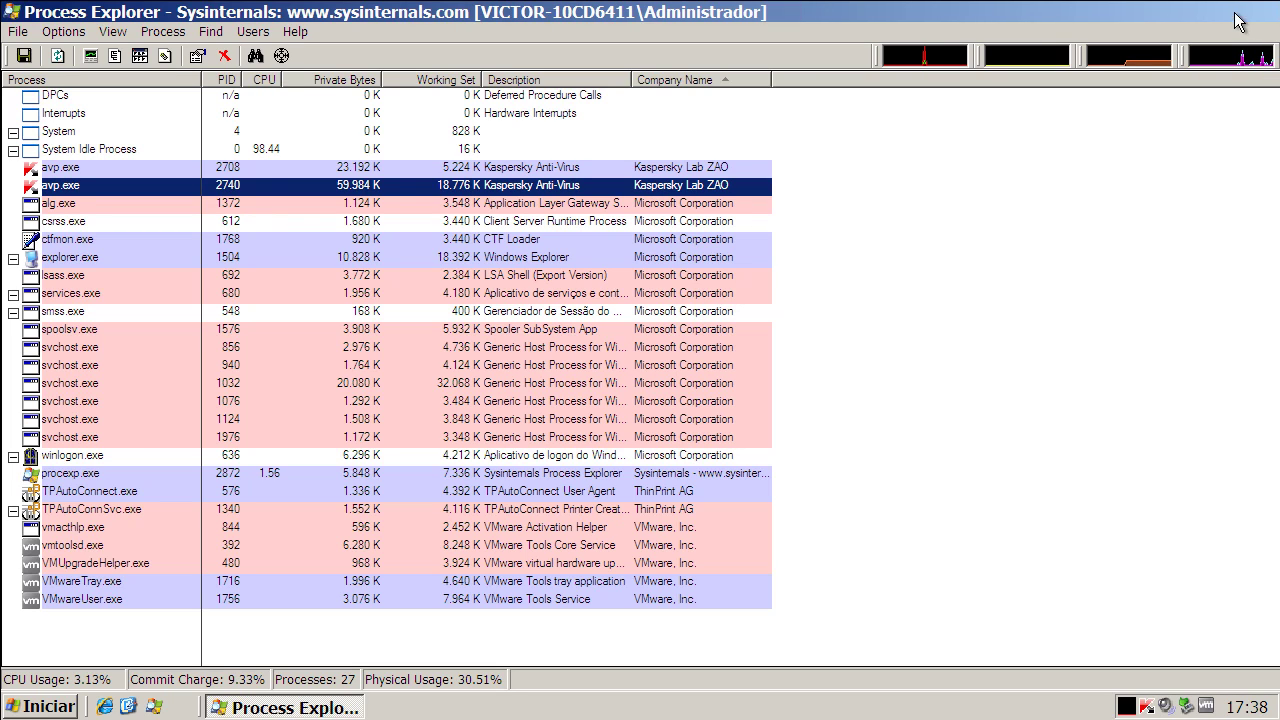
# - Open the Links text file from the desktop and copy the address ontrack319.info/htm_logs/telnet.exe
pyautogui.click(1229, 12)
pyautogui.doubleClick(47, 474)
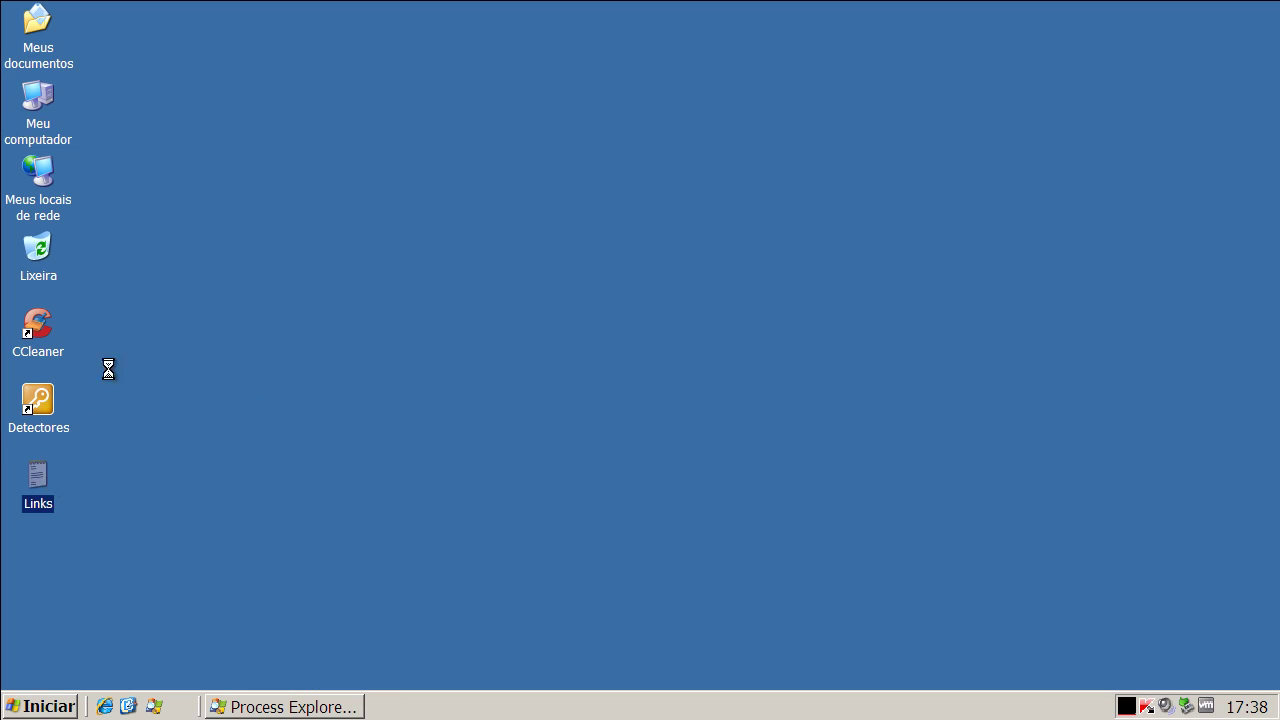
pyautogui.doubleClick(195, 143)
pyautogui.click(195, 143)
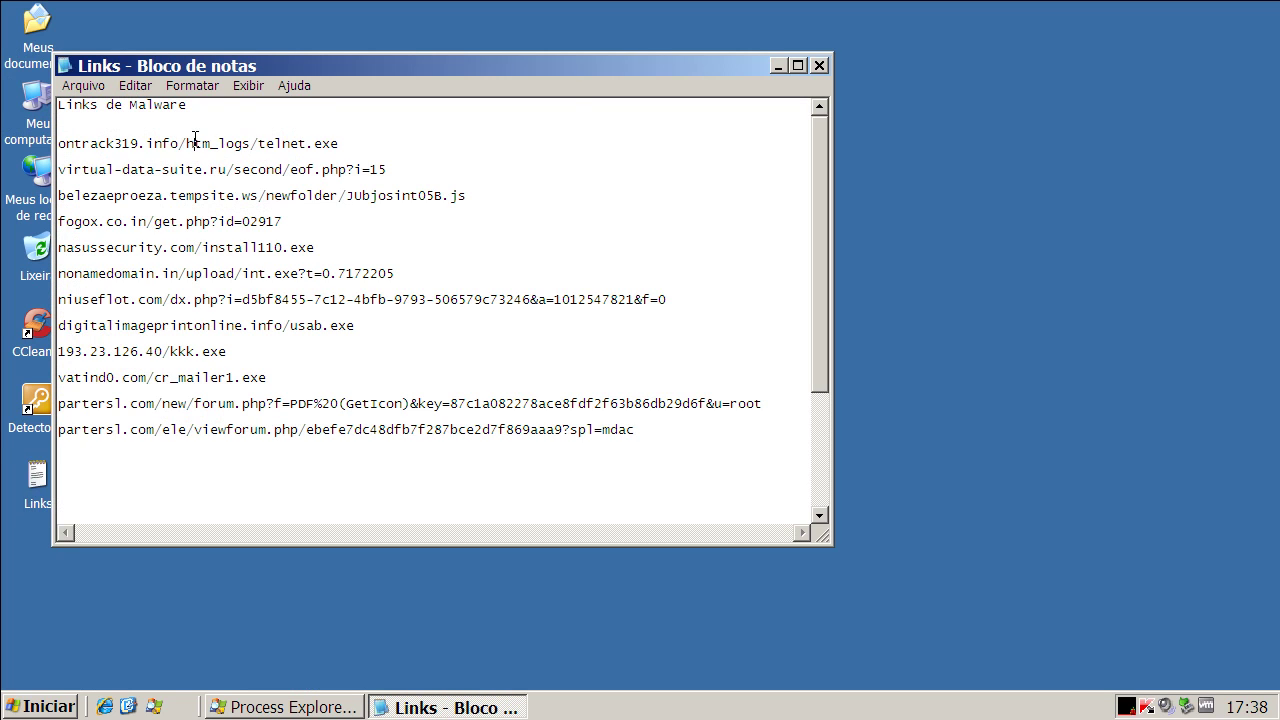
pyautogui.doubleClick(195, 143)
pyautogui.click(195, 143)
pyautogui.doubleClick(195, 143)
pyautogui.rightClick(196, 145)
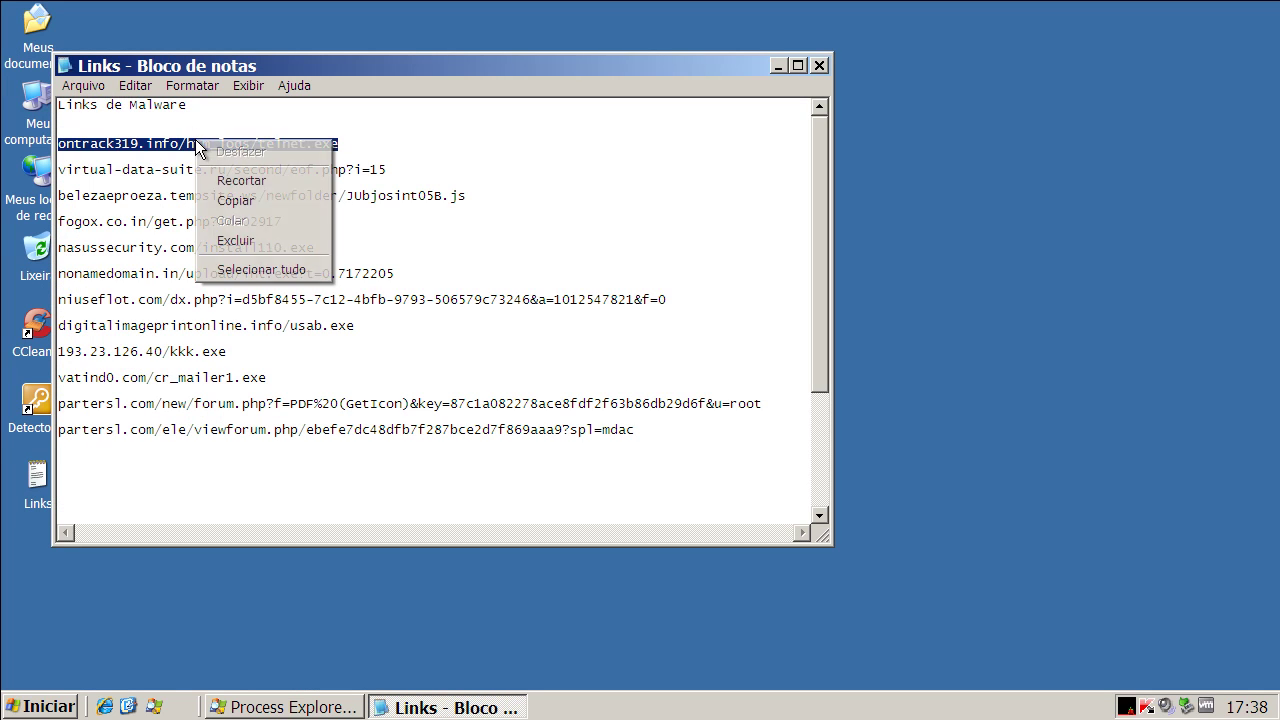
pyautogui.click(234, 198)
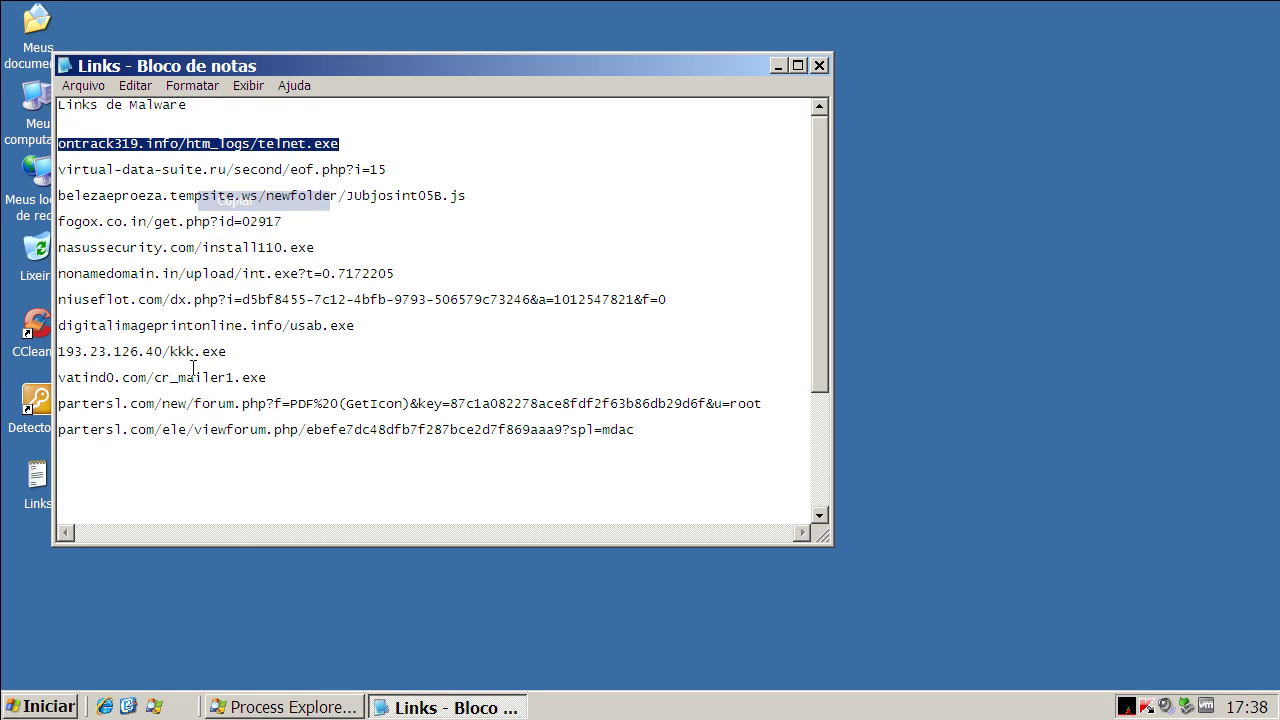
# - Switch to Internet Explorer, load the copied telnet.exe address and run the offered file
pyautogui.click(776, 66)
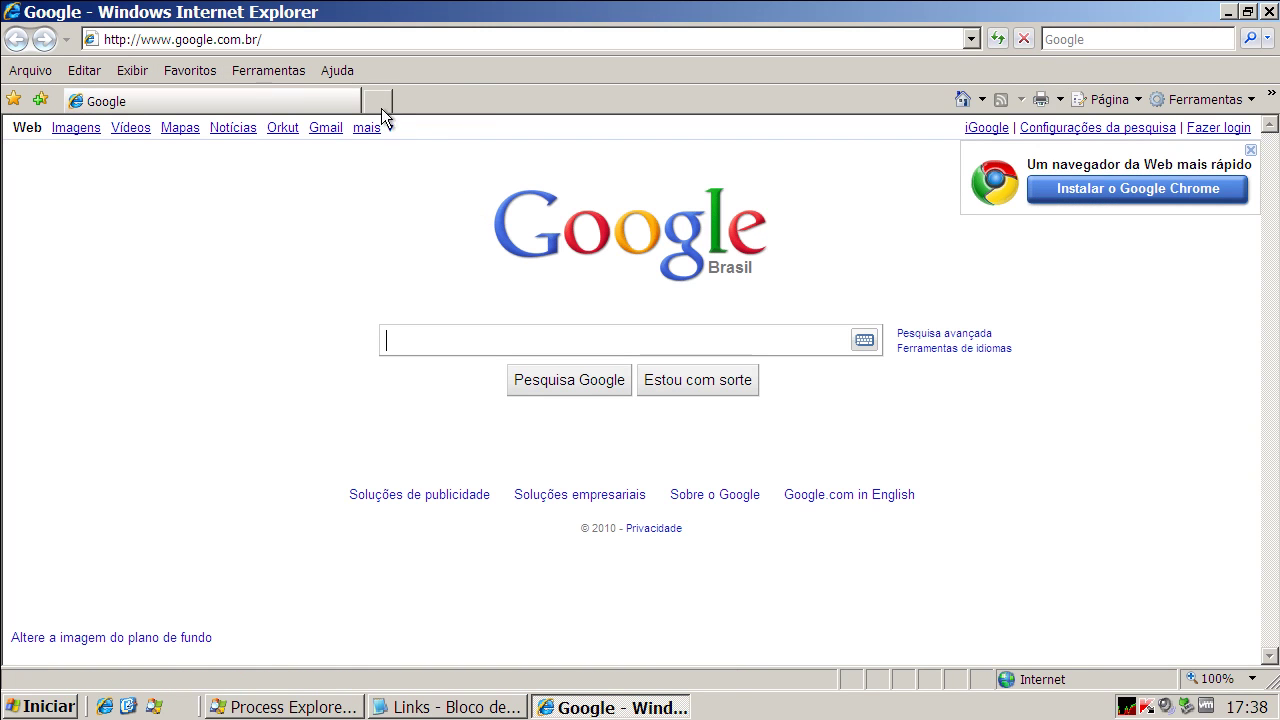
pyautogui.click(1250, 150)
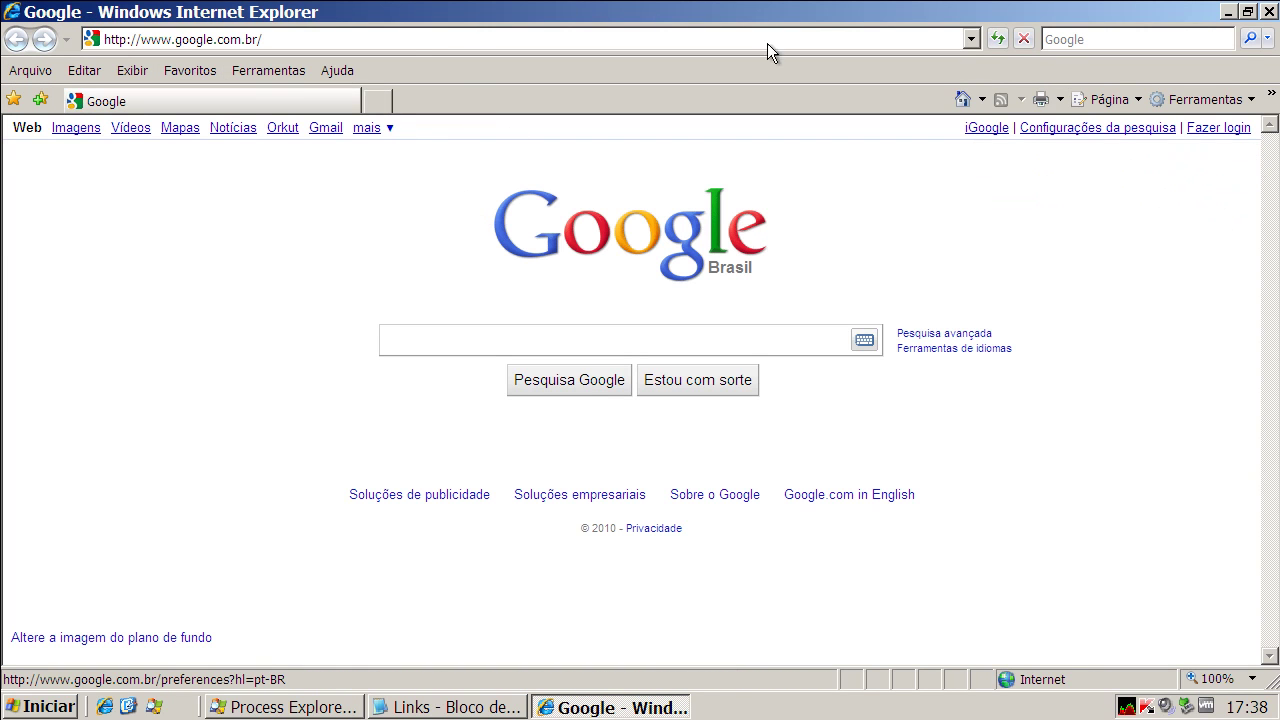
pyautogui.click(406, 40)
pyautogui.hotkey('ctrl', 'v')
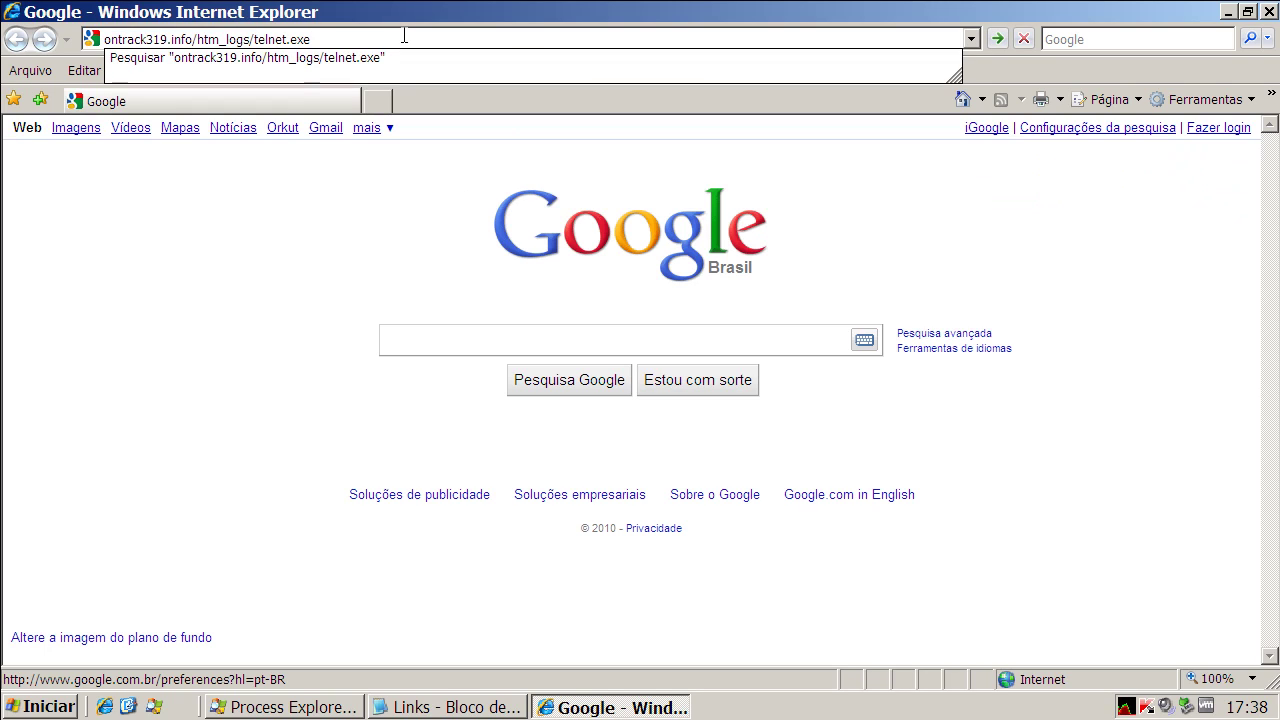
pyautogui.press('Return')
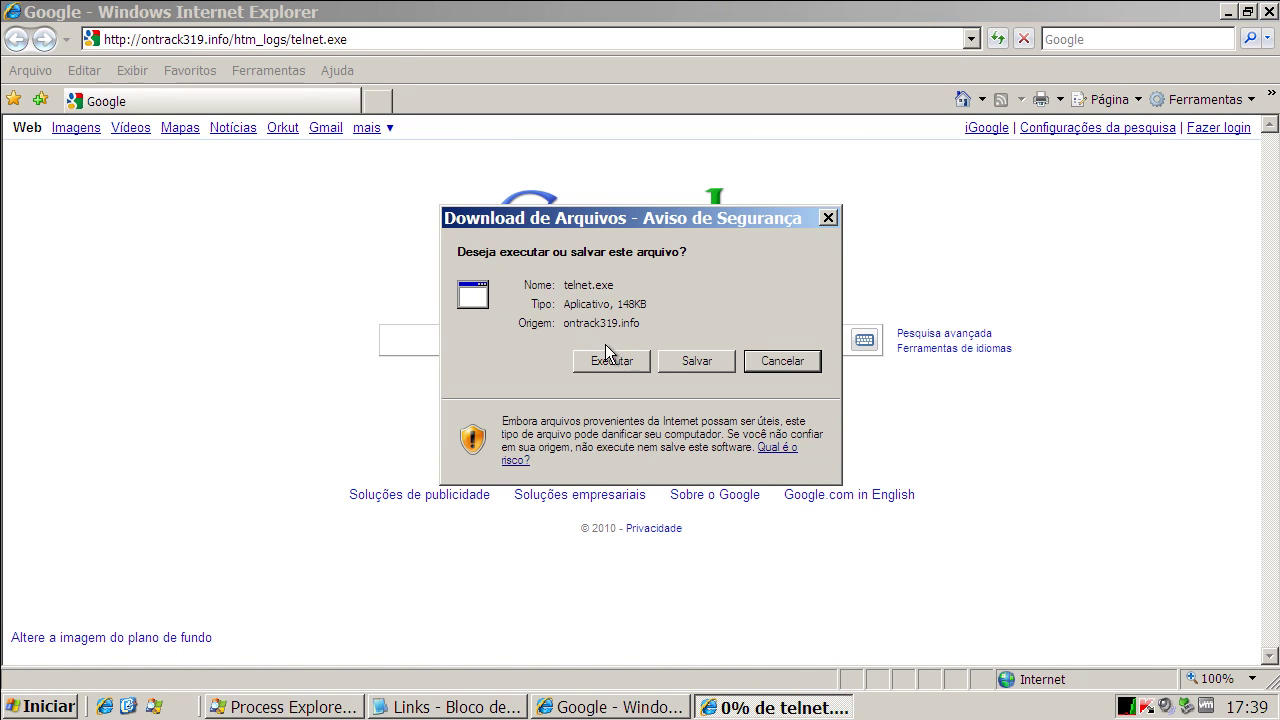
pyautogui.click(603, 350)
pyautogui.click(729, 349)
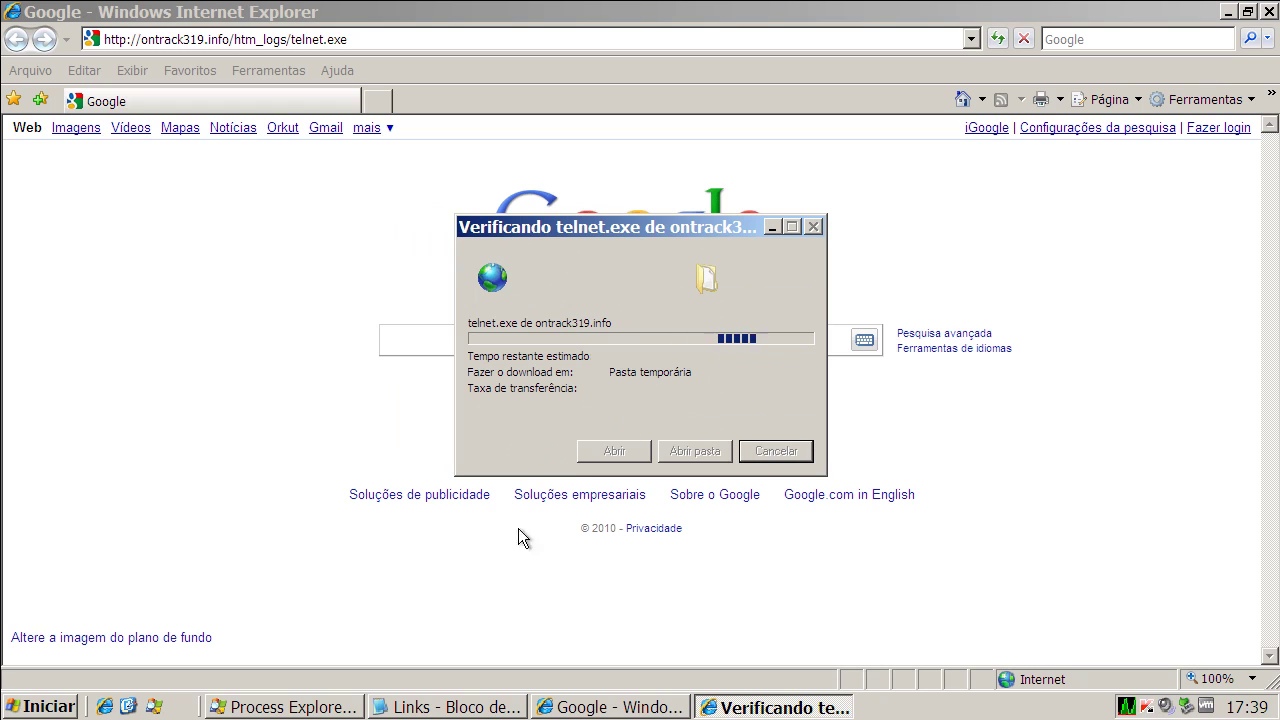
# - Copy virtual-data-suite.ru/second/eof.php?i=15 from the Links file and load it in Internet Explorer
pyautogui.click(497, 705)
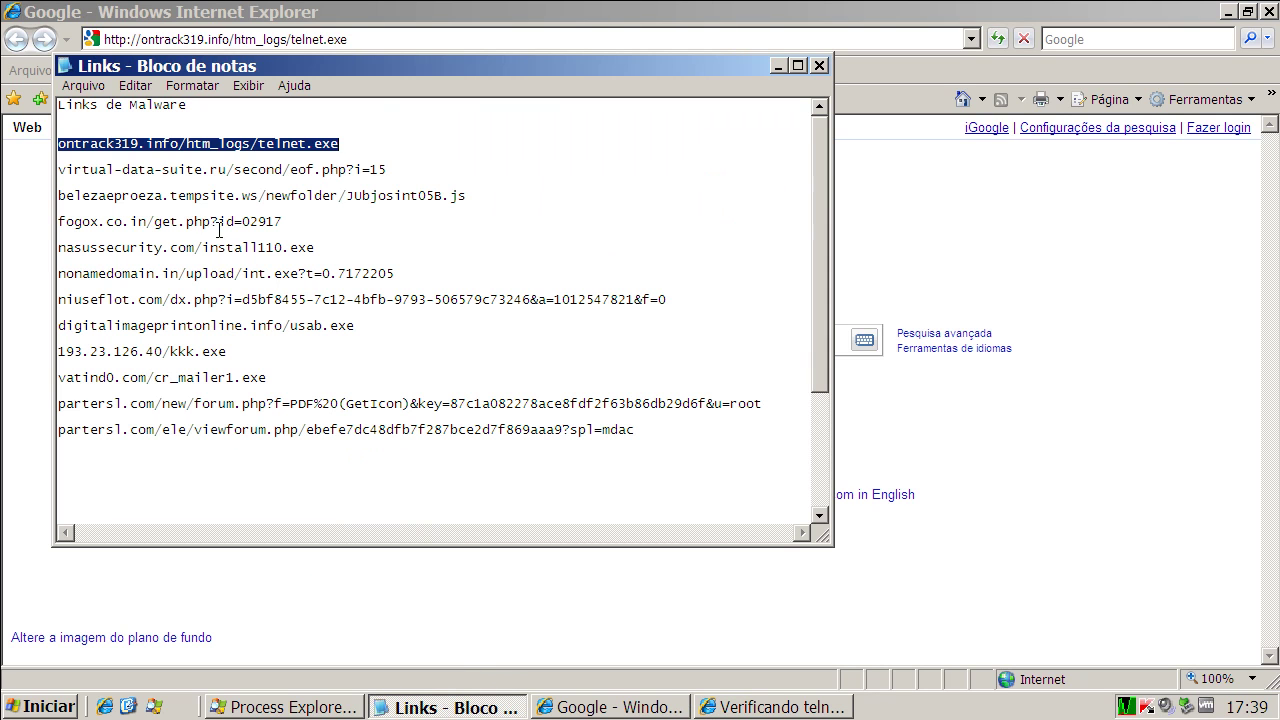
pyautogui.doubleClick(194, 177)
pyautogui.rightClick(194, 177)
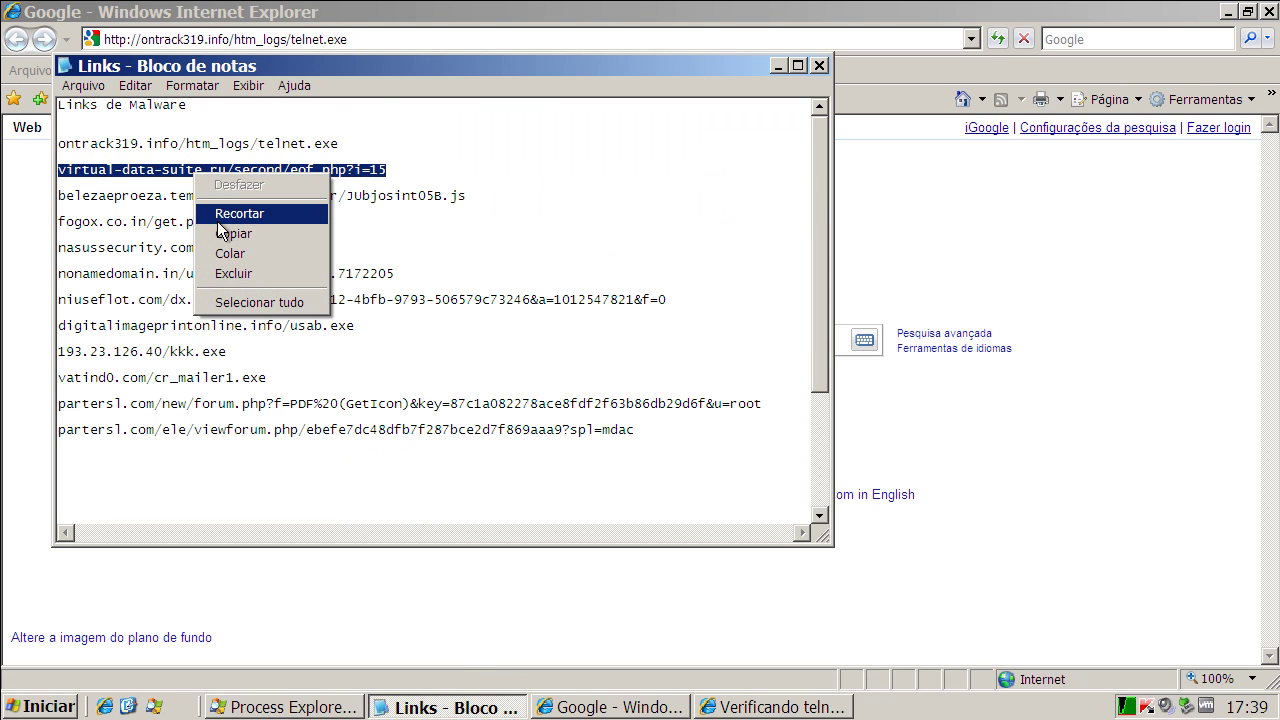
pyautogui.click(229, 242)
pyautogui.click(210, 39)
pyautogui.moveTo(104, 39); pyautogui.dragTo(208, 39)
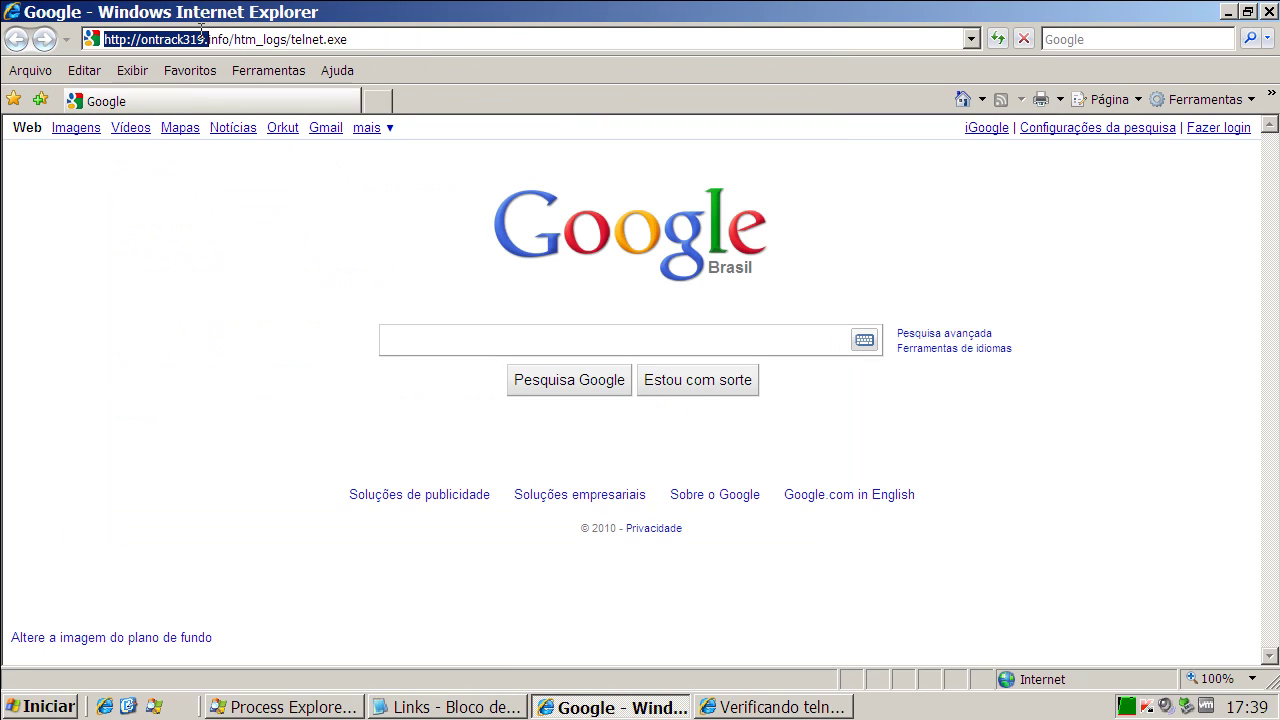
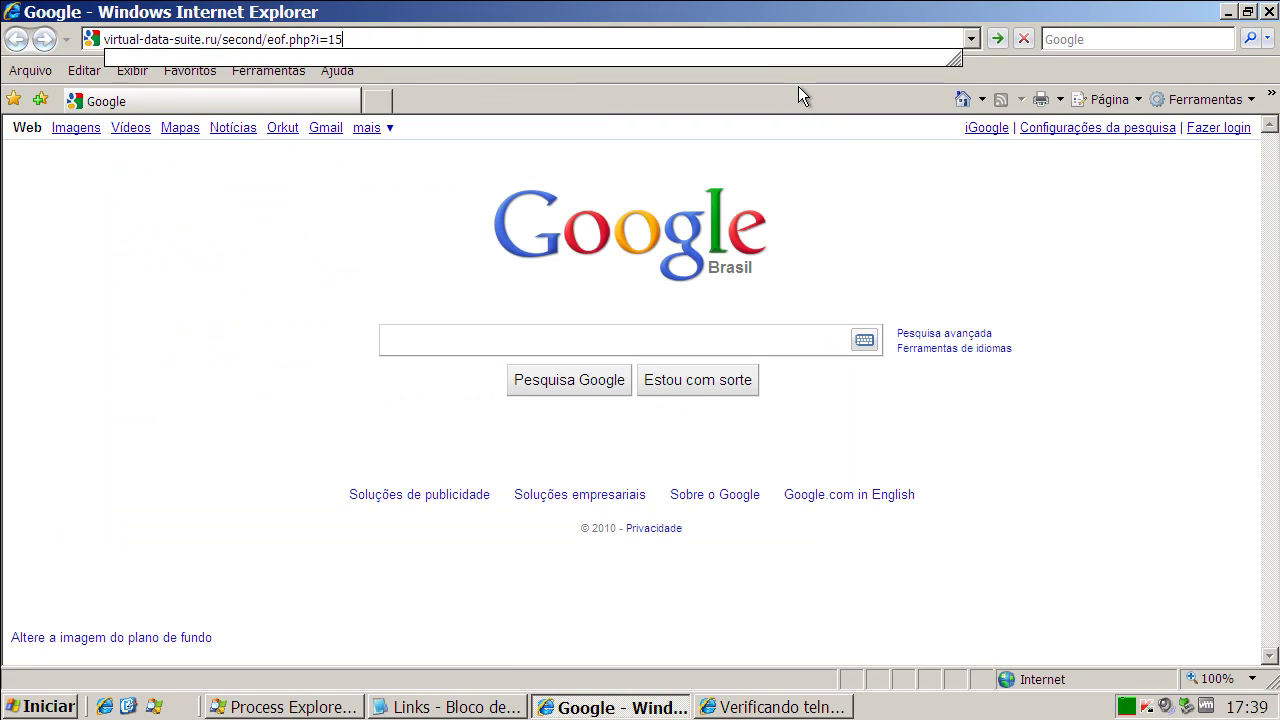
pyautogui.press('Return')
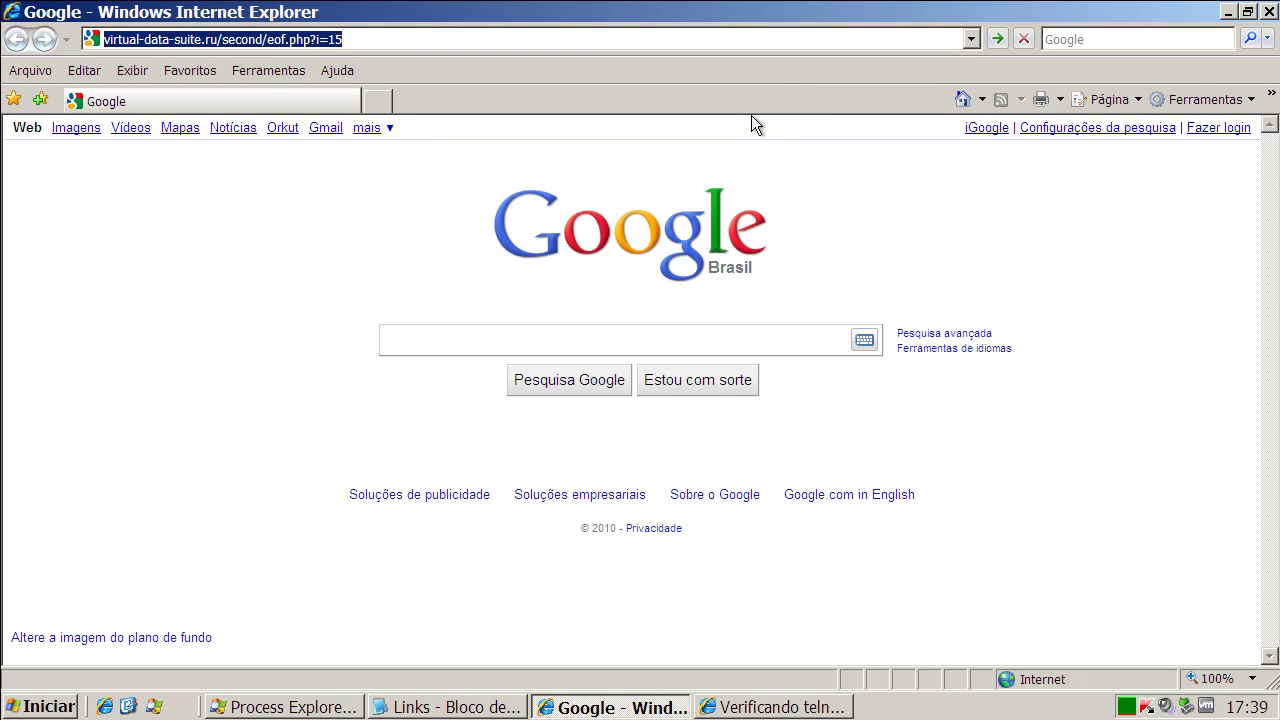
# - Dismiss the Kaspersky notifications and close the telnet[1].exe crash dialog without sending an error report
pyautogui.click(765, 707)
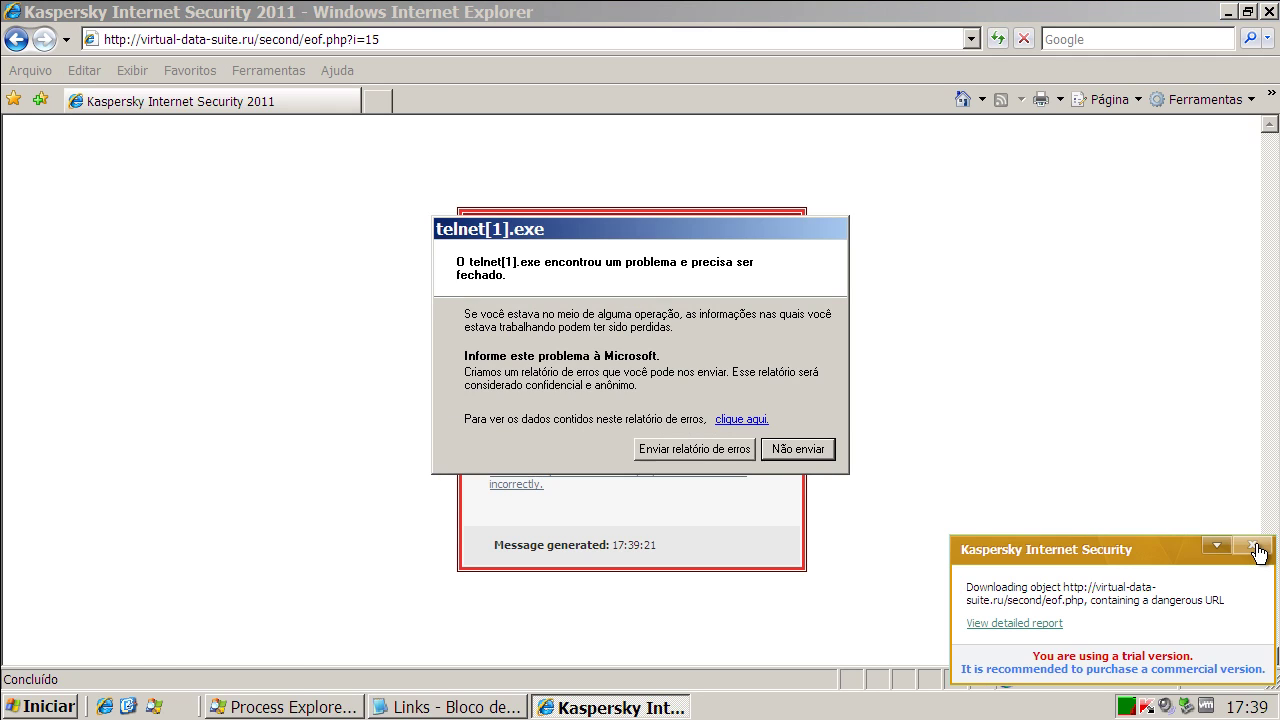
pyautogui.click(1256, 547)
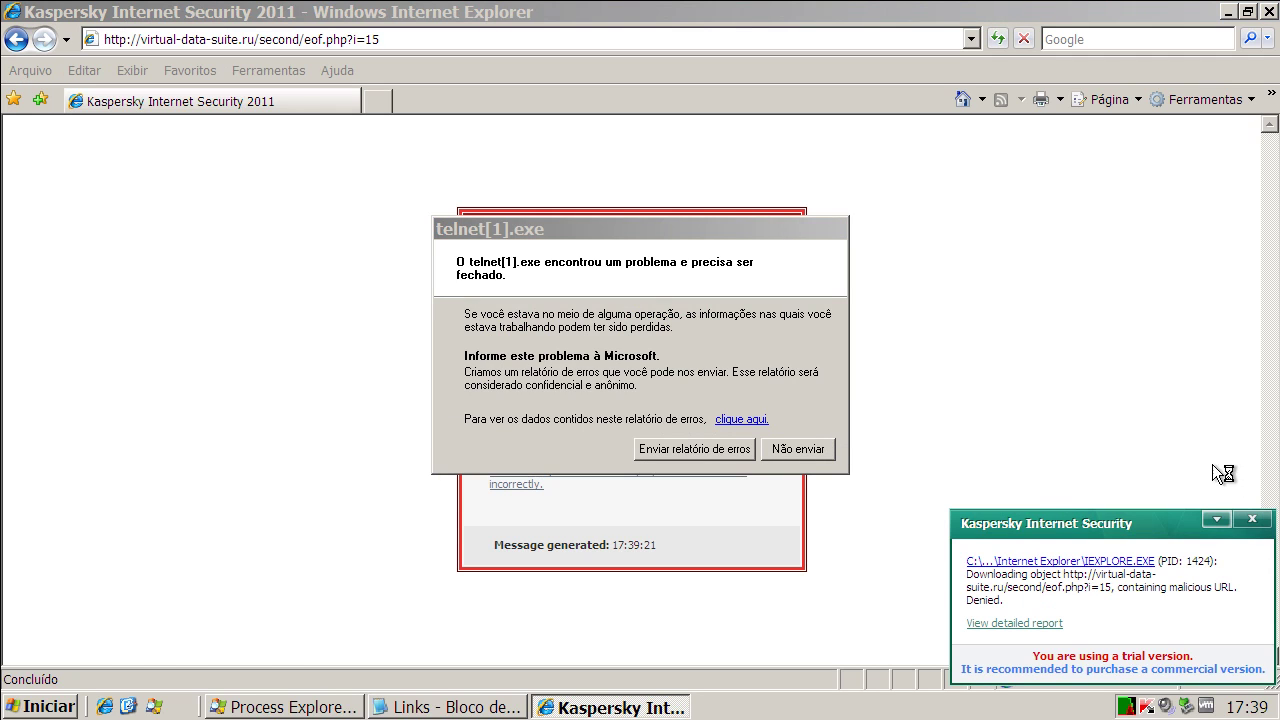
pyautogui.click(1252, 519)
pyautogui.click(797, 449)
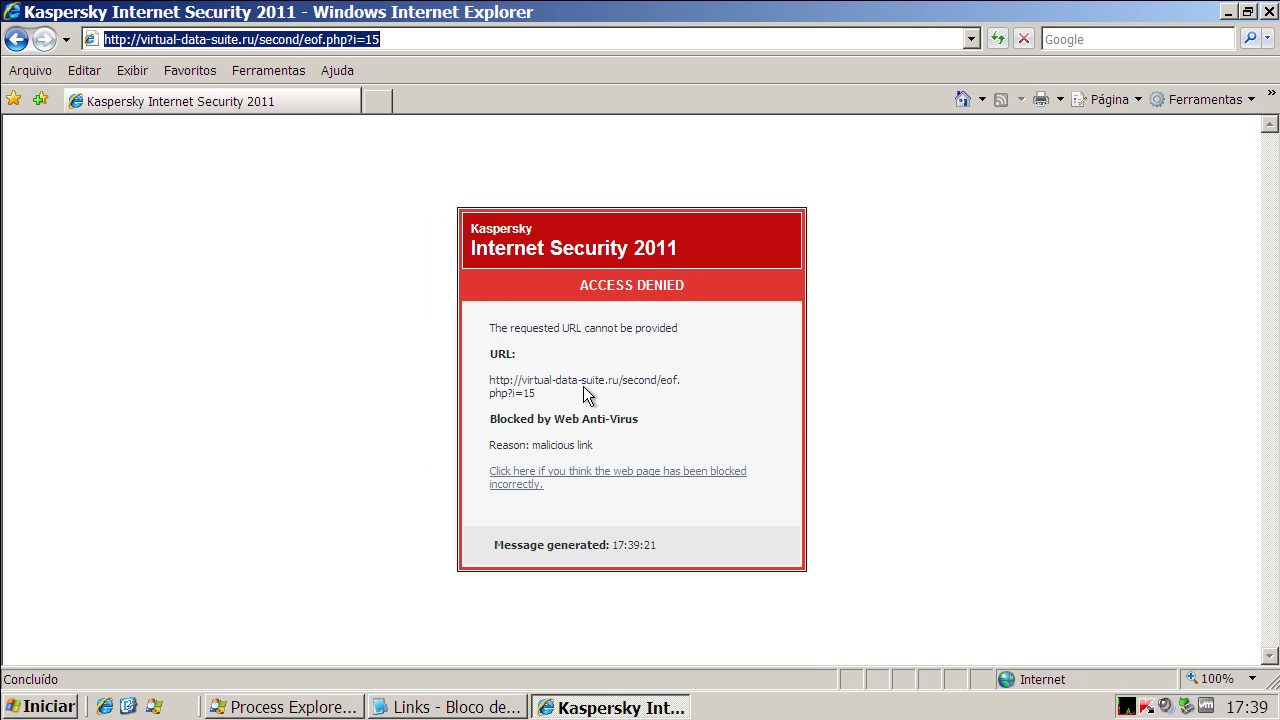
pyautogui.click(691, 243)
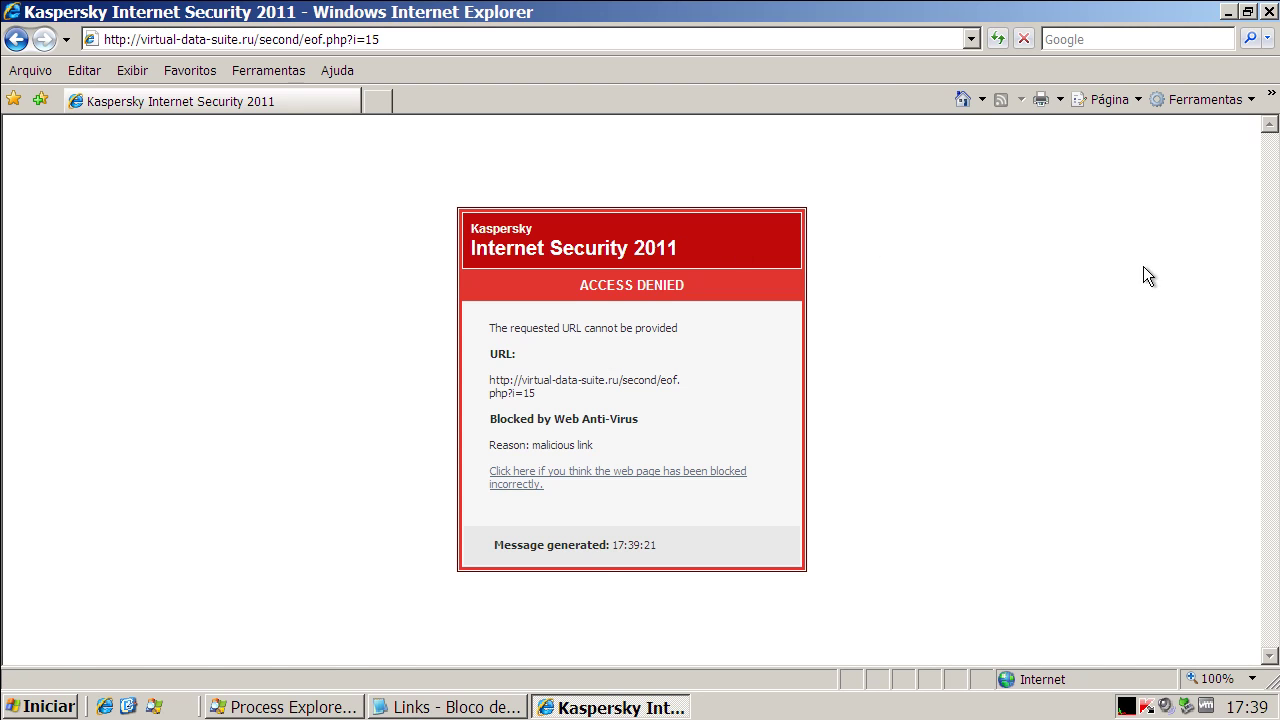
# - Return the browser to its home page, then load belezaeproeza.tempsite.ws/newfolder/JUbjosint05B.js, copied from the Links file
pyautogui.click(962, 100)
pyautogui.hotkey('alt', 'Tab')
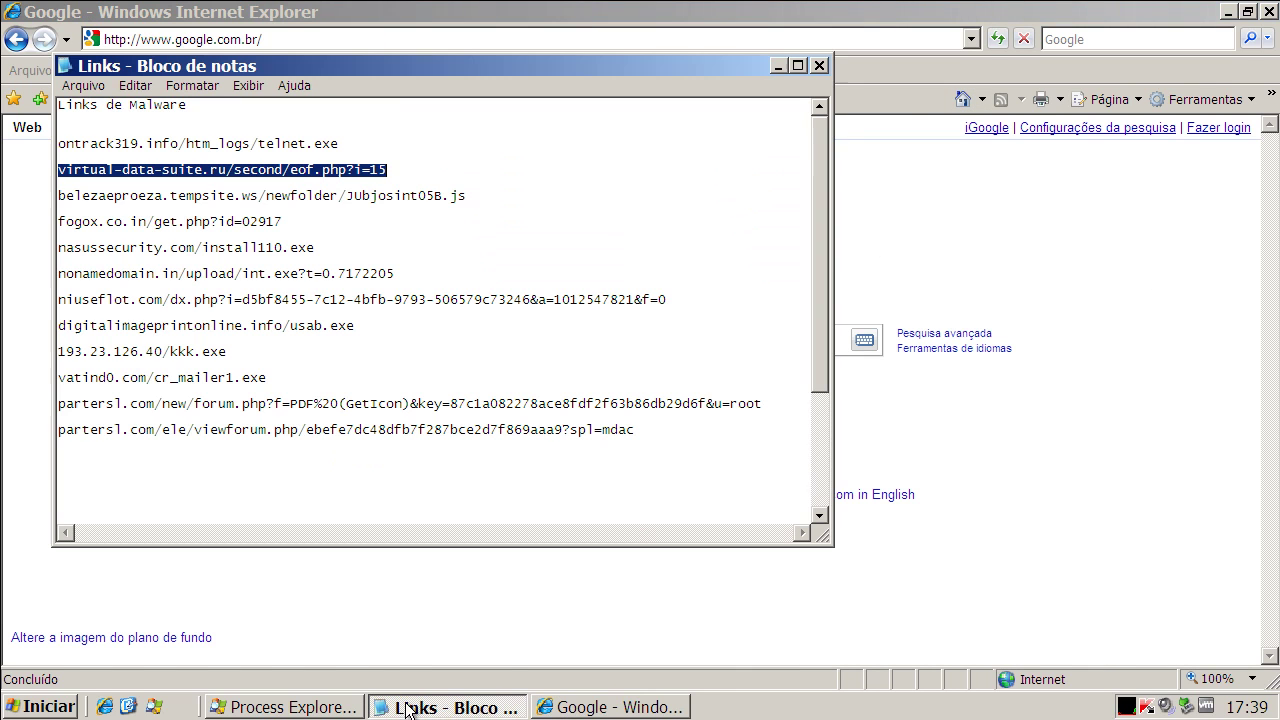
pyautogui.doubleClick(153, 197)
pyautogui.rightClick(153, 197)
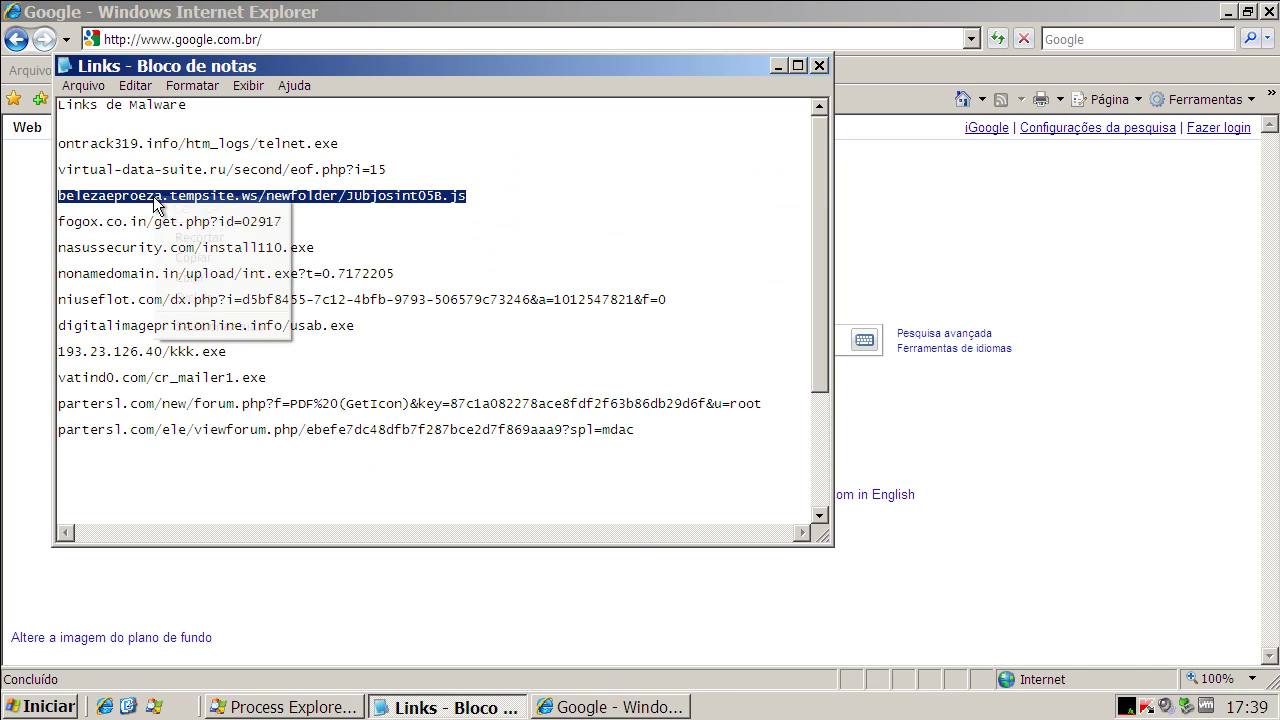
pyautogui.click(195, 257)
pyautogui.click(147, 40)
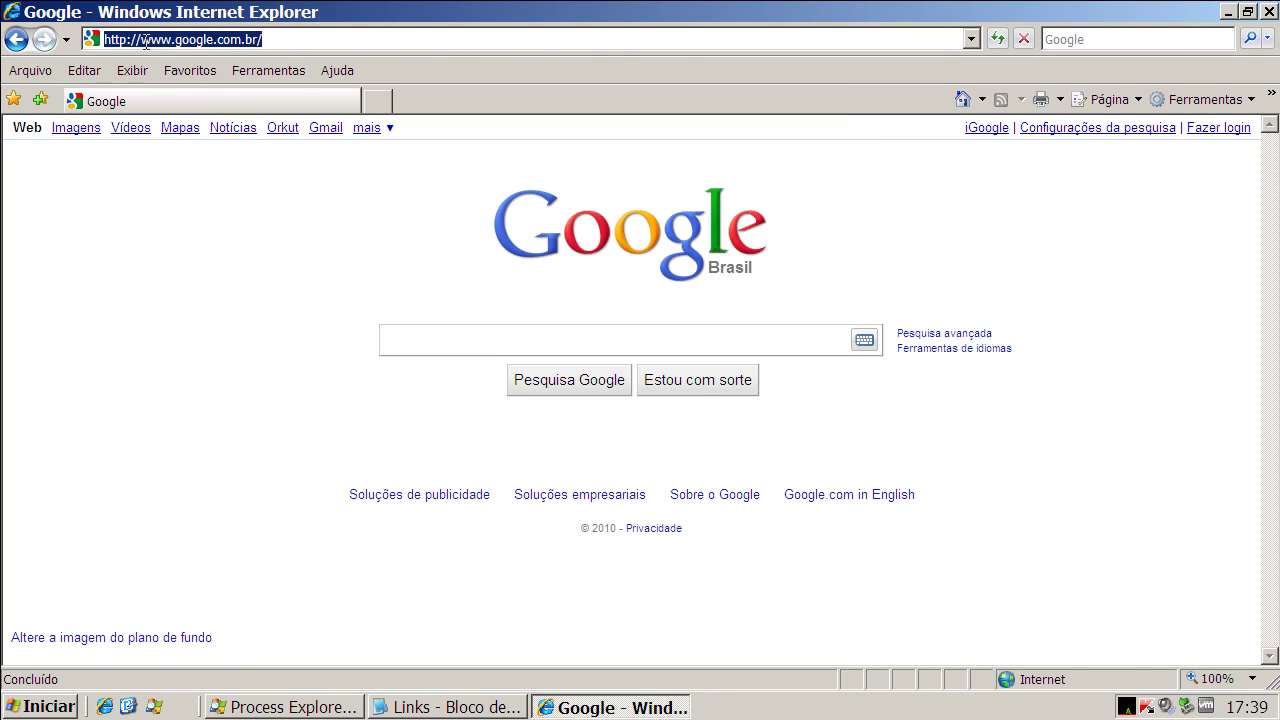
pyautogui.hotkey('ctrl', 'v')
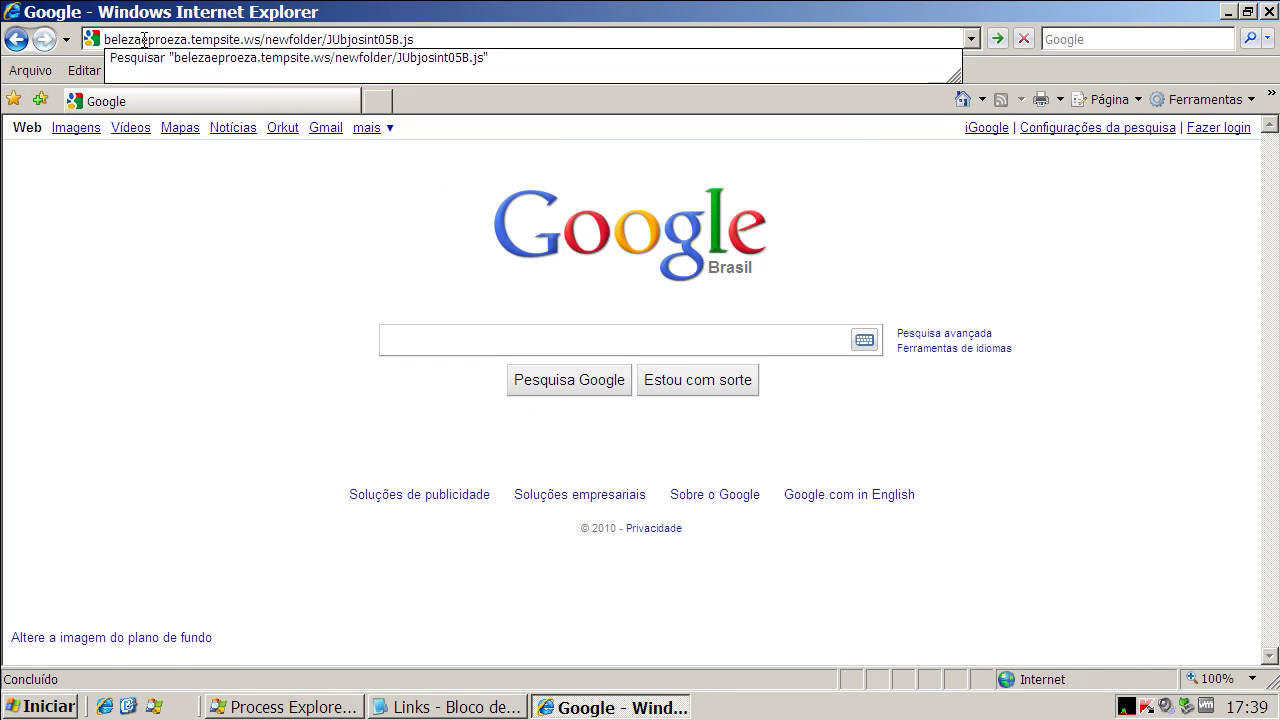
pyautogui.press('Return')
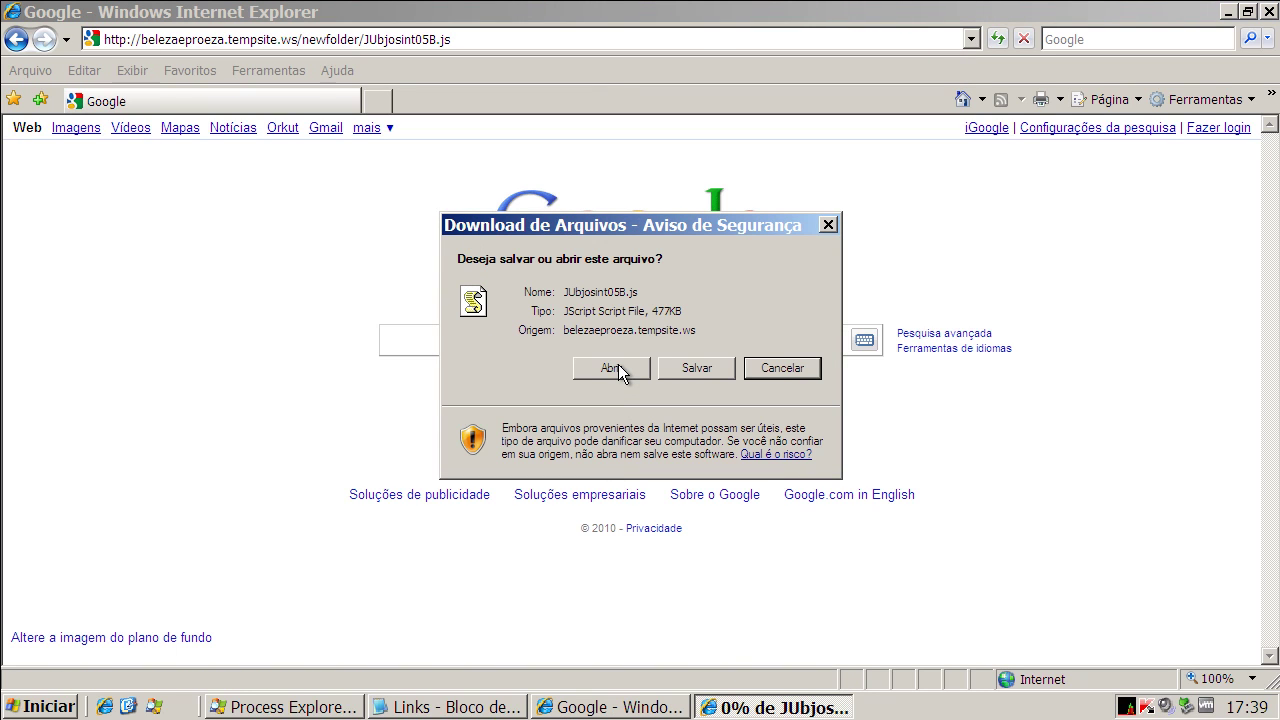
# - Save JUbjosint05B.js to Meus documentos and open the folder containing the download
pyautogui.click(677, 367)
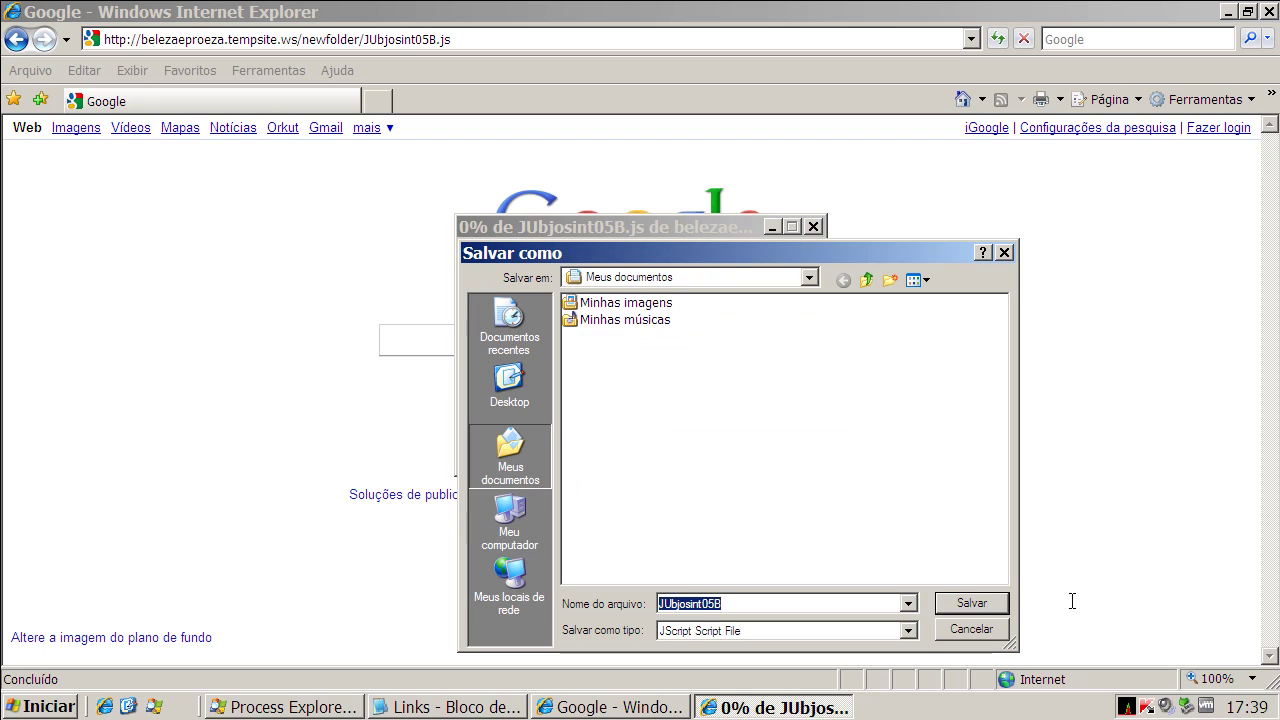
pyautogui.click(992, 606)
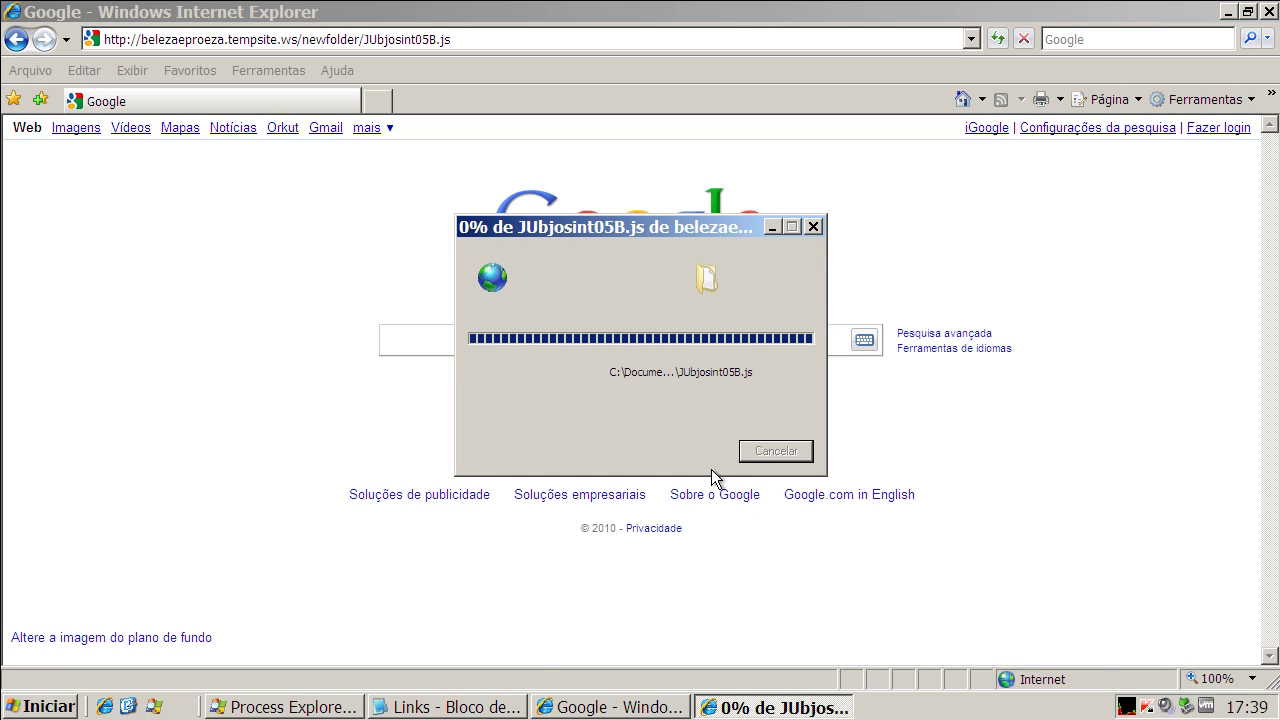
pyautogui.click(708, 452)
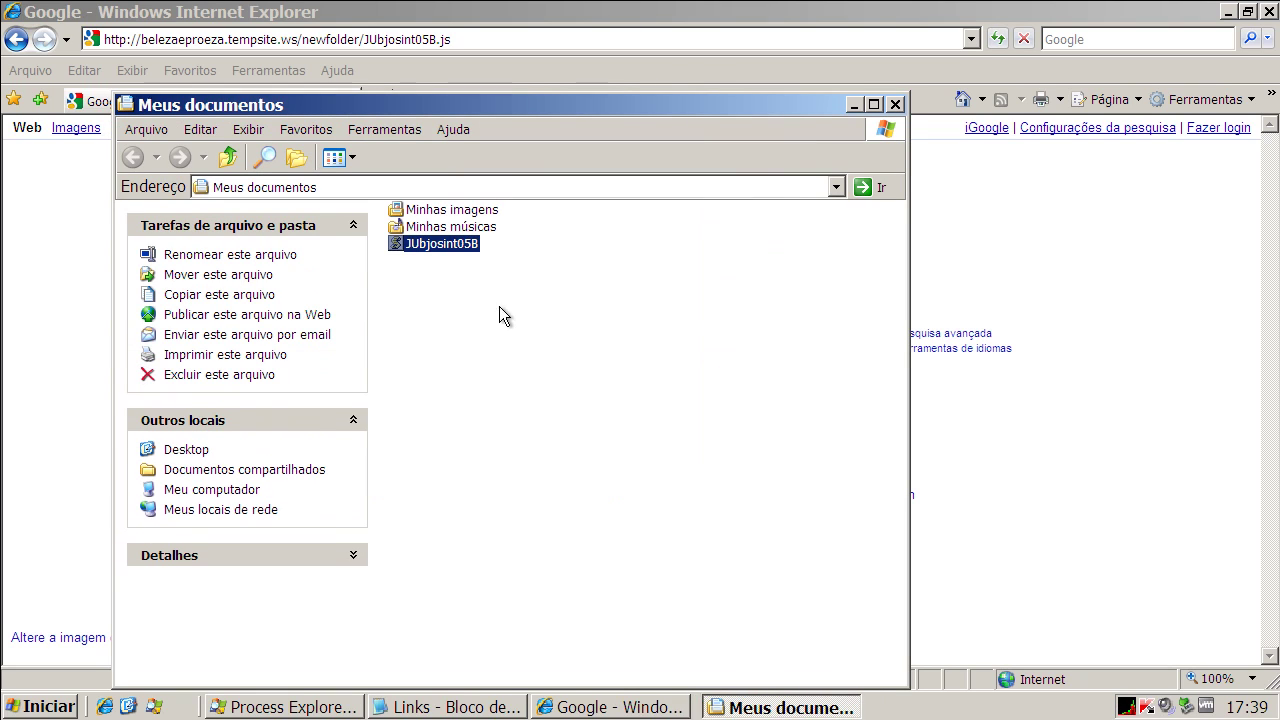
# - Rename the downloaded JUbjosint05B script to JUbjosint05B.exe and run it
pyautogui.rightClick(466, 256)
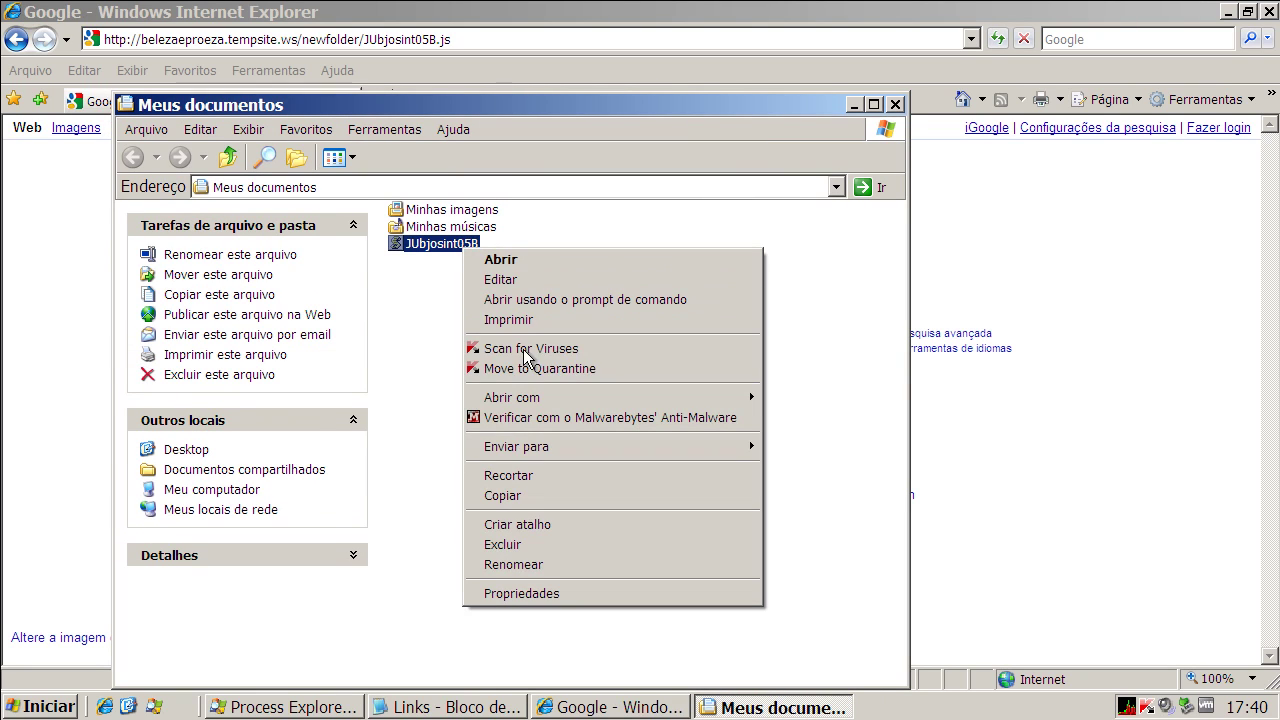
pyautogui.click(539, 566)
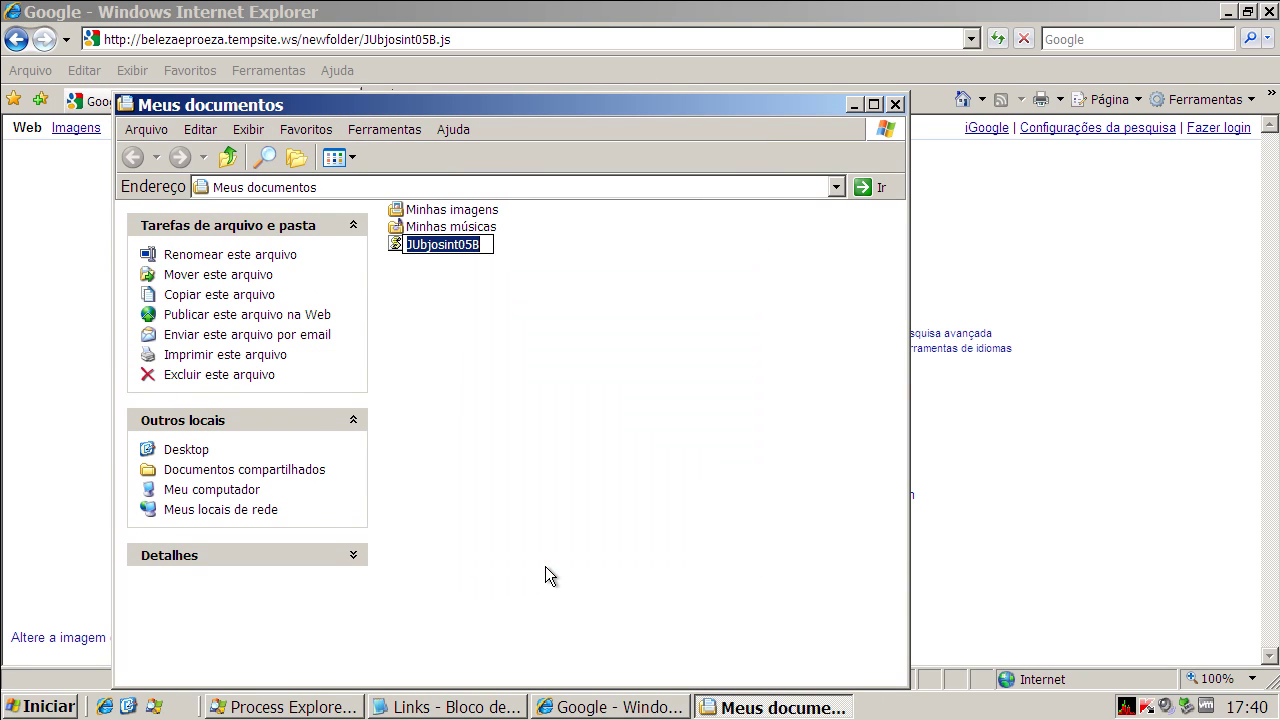
pyautogui.press('End')
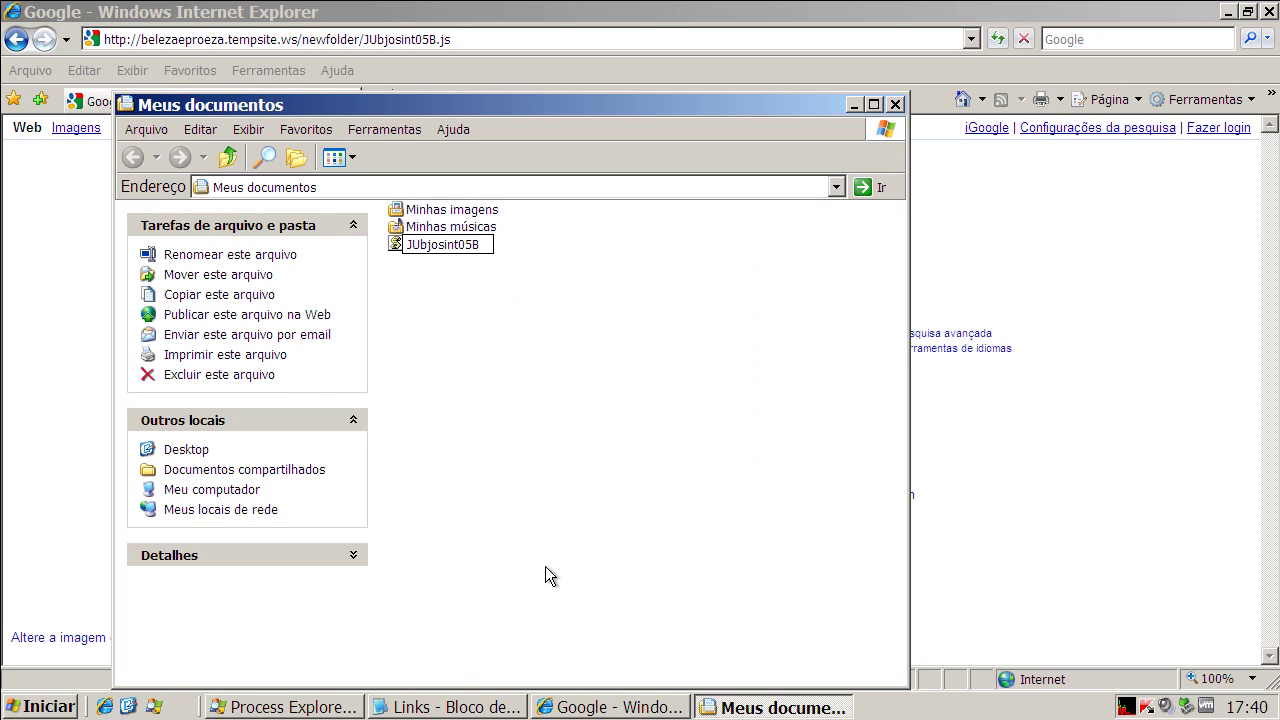
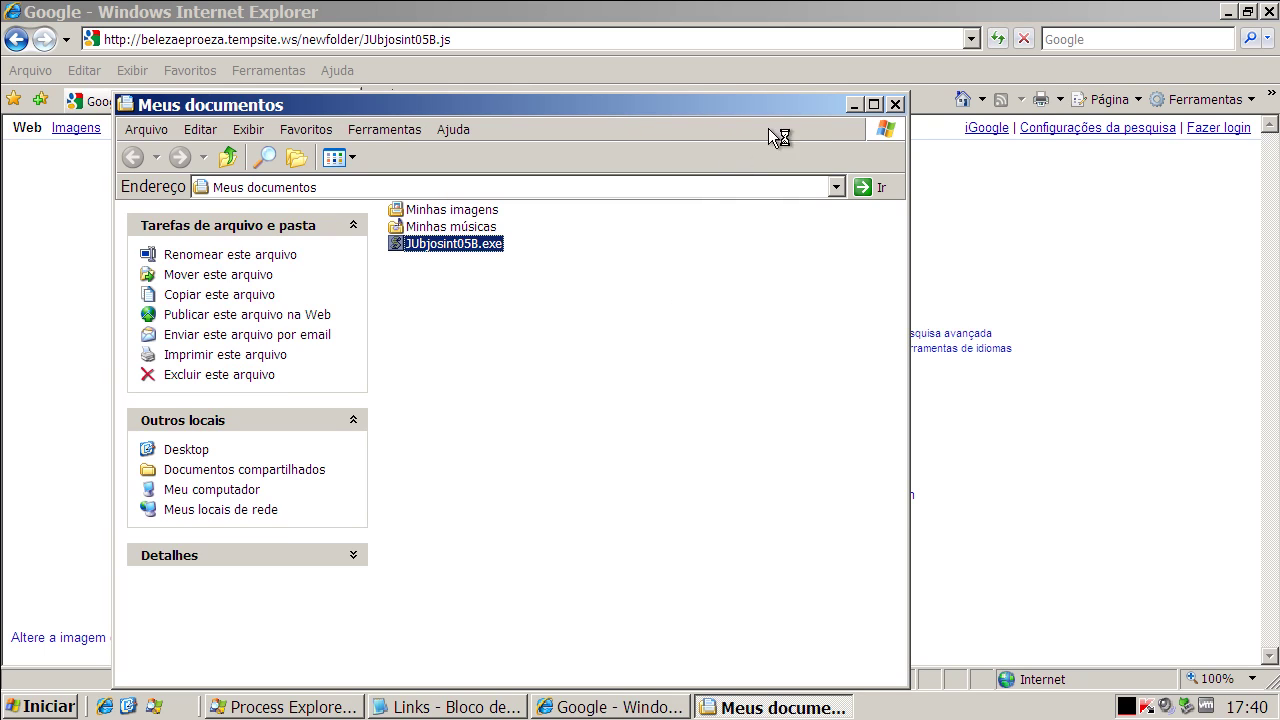
# - Close the Meus documentos folder and dismiss the Windows Script Host error dialog
pyautogui.click(895, 104)
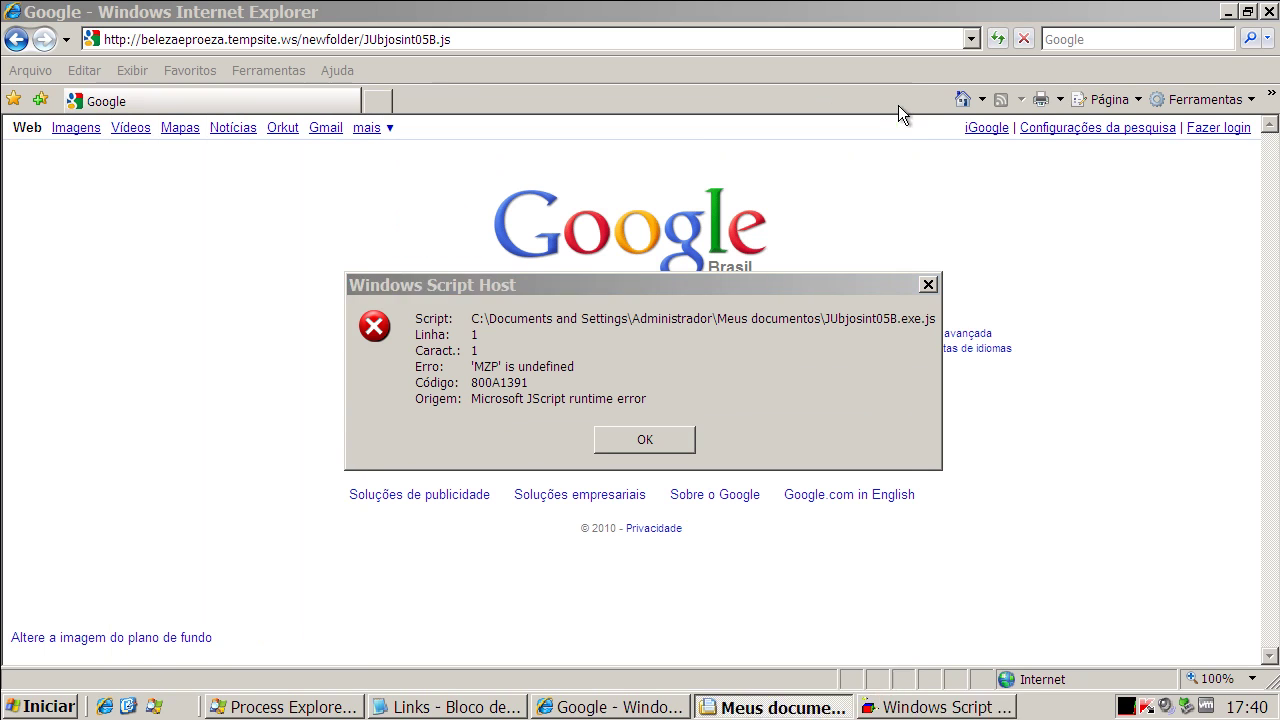
pyautogui.click(636, 446)
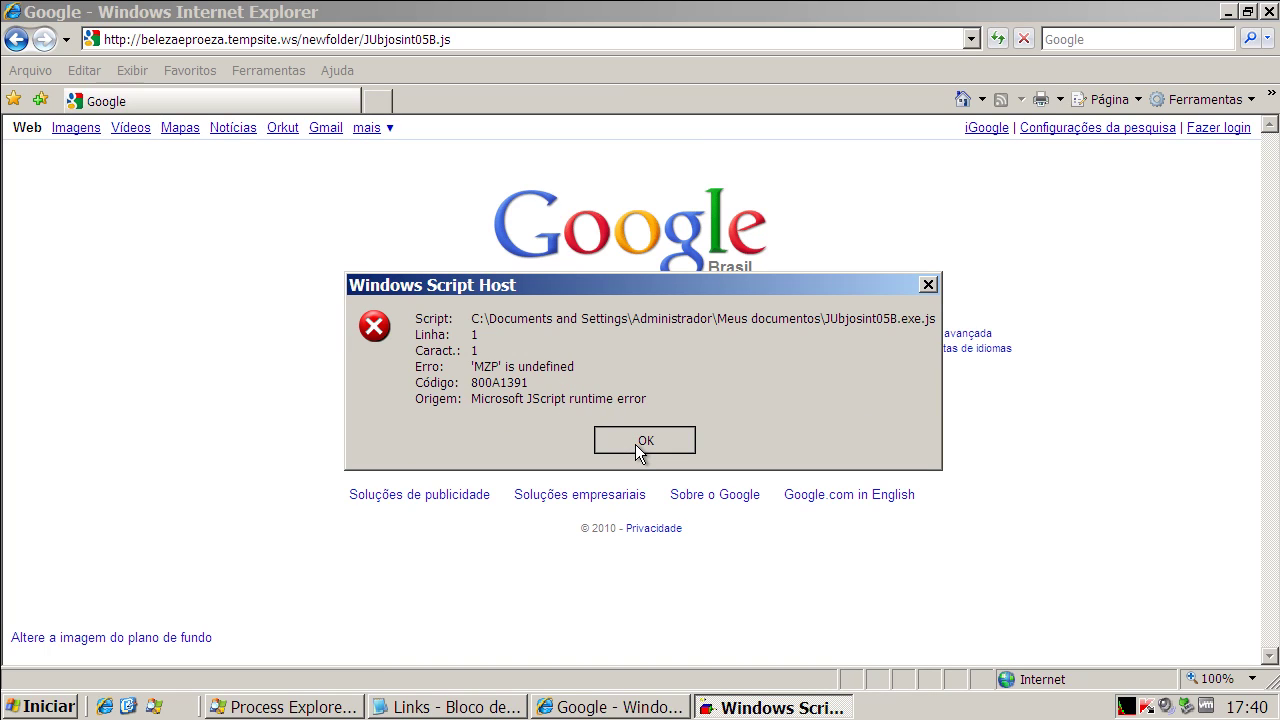
pyautogui.click(636, 448)
# - Copy fogox.co.in/get.php?id=02917 from the Links file and load it in Internet Explorer
pyautogui.click(447, 707)
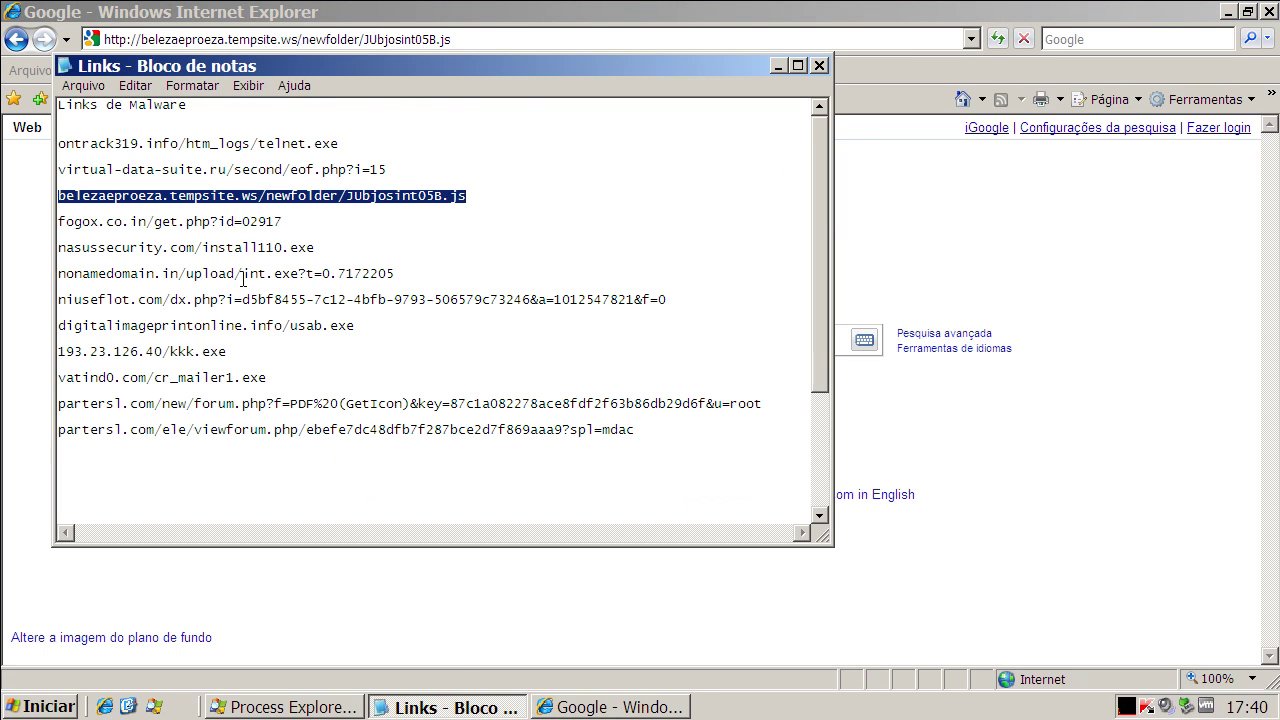
pyautogui.doubleClick(240, 222)
pyautogui.rightClick(240, 225)
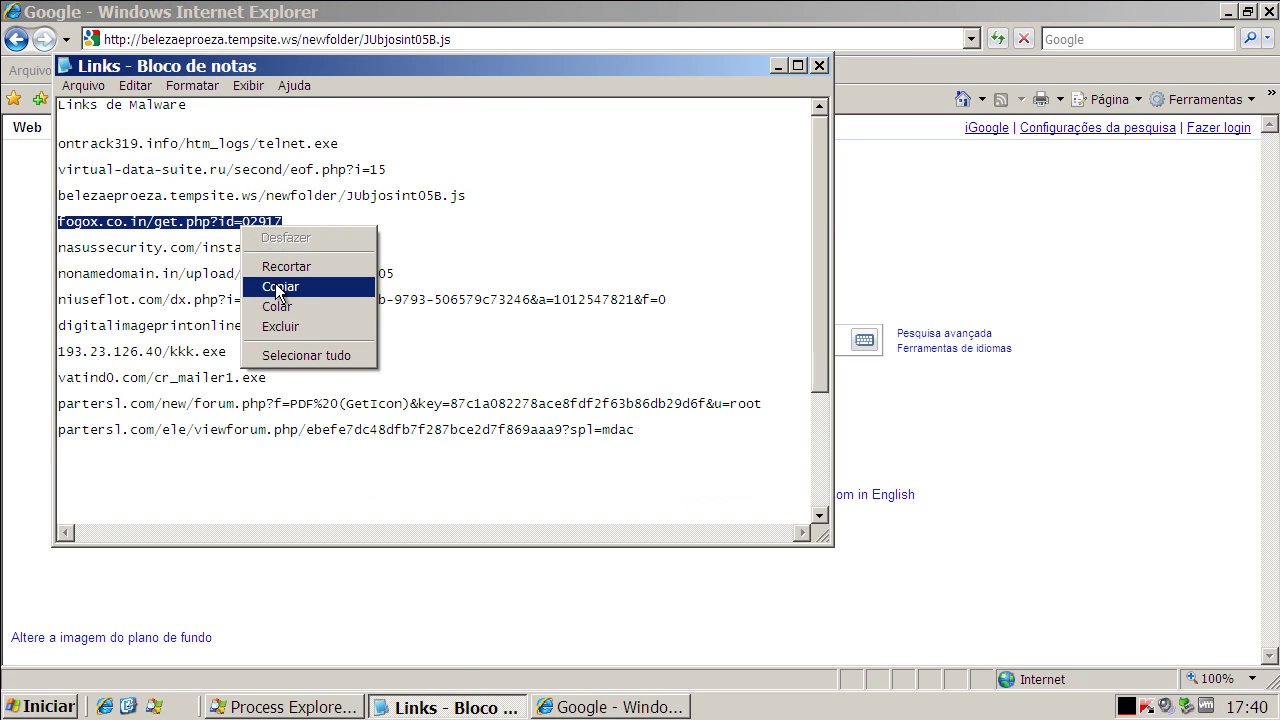
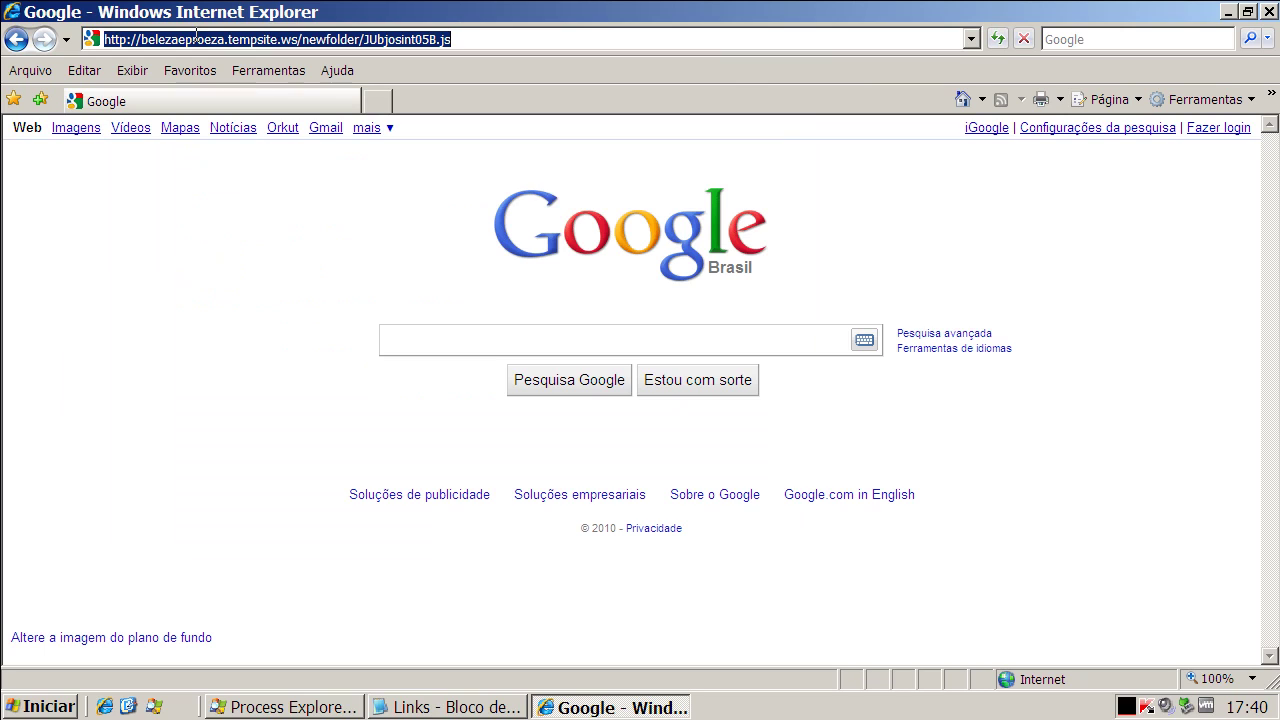
pyautogui.write('fogox.co.in/get.php?id=02917')
pyautogui.press('Return')
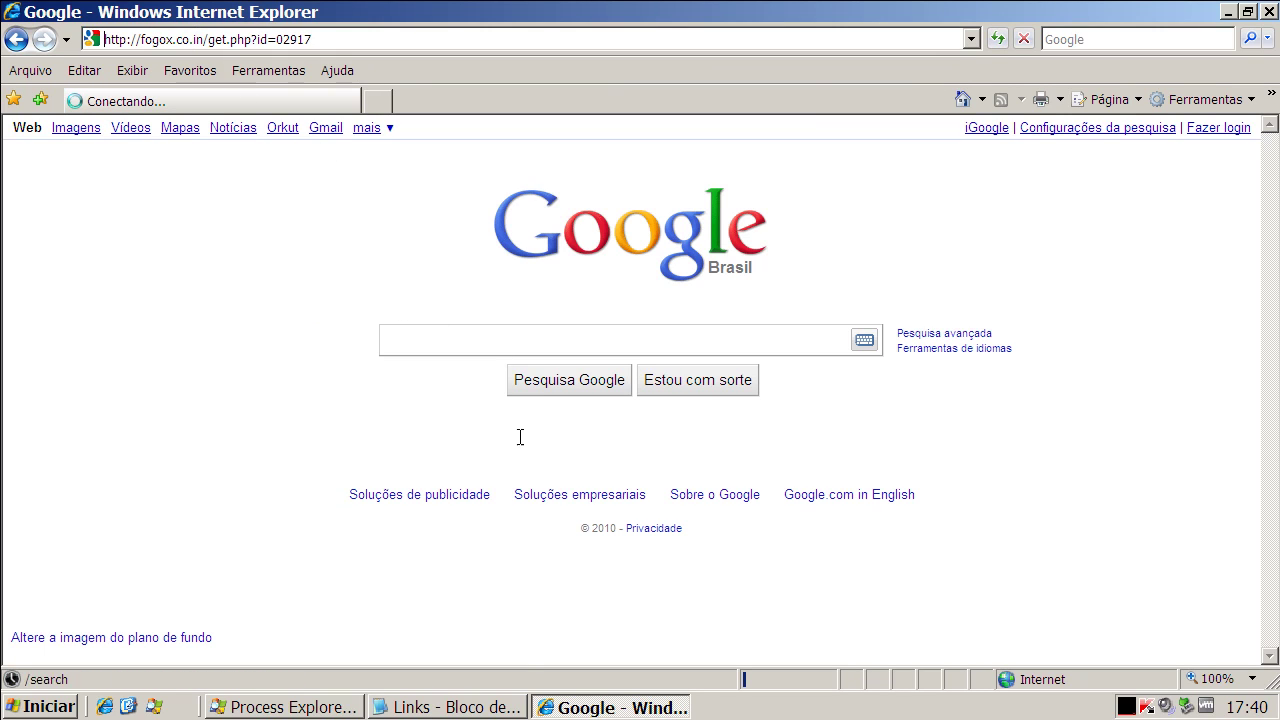
# - Run the setup.exe file offered by fogox.co.in and confirm running it despite the unknown publisher
pyautogui.click(480, 707)
pyautogui.click(716, 594)
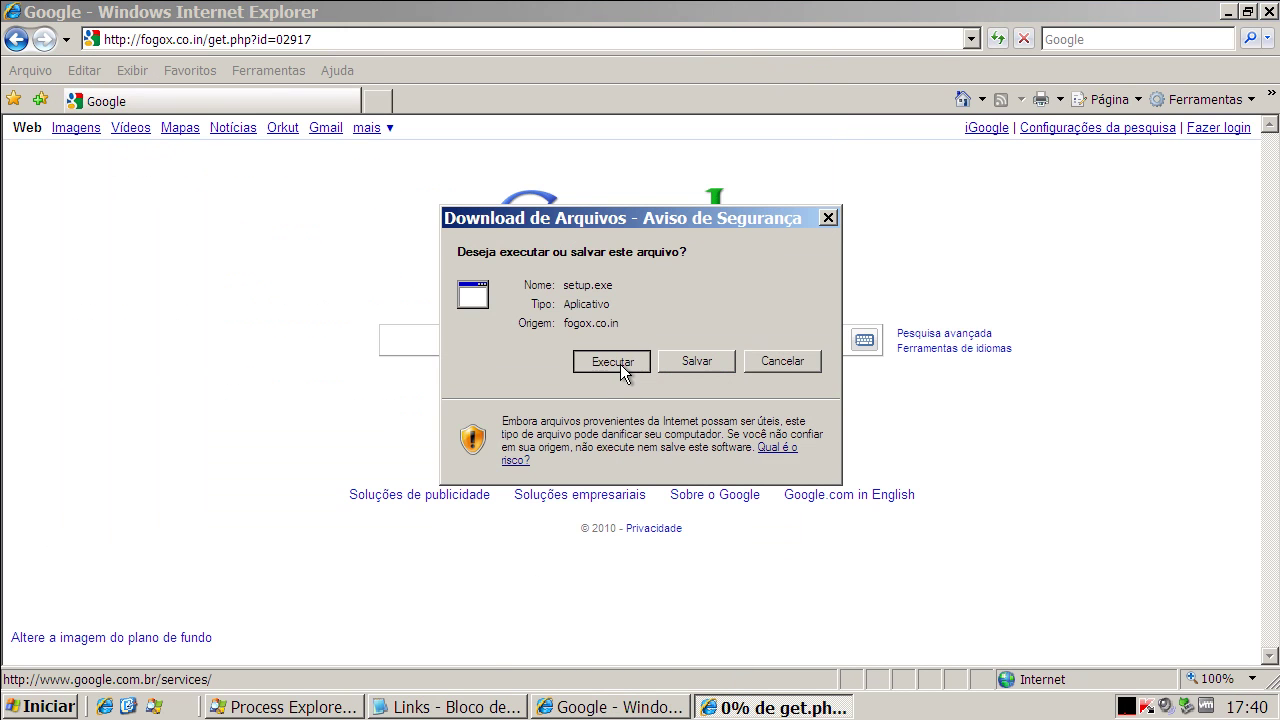
pyautogui.click(614, 362)
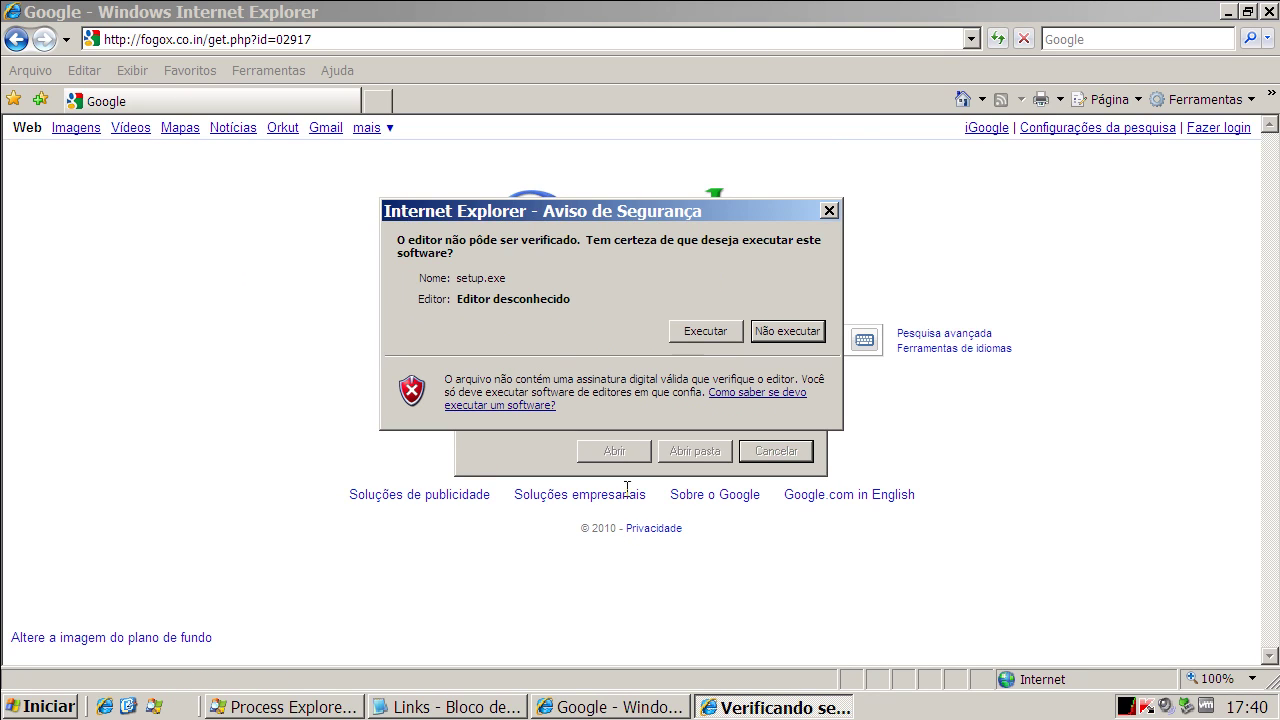
pyautogui.click(699, 329)
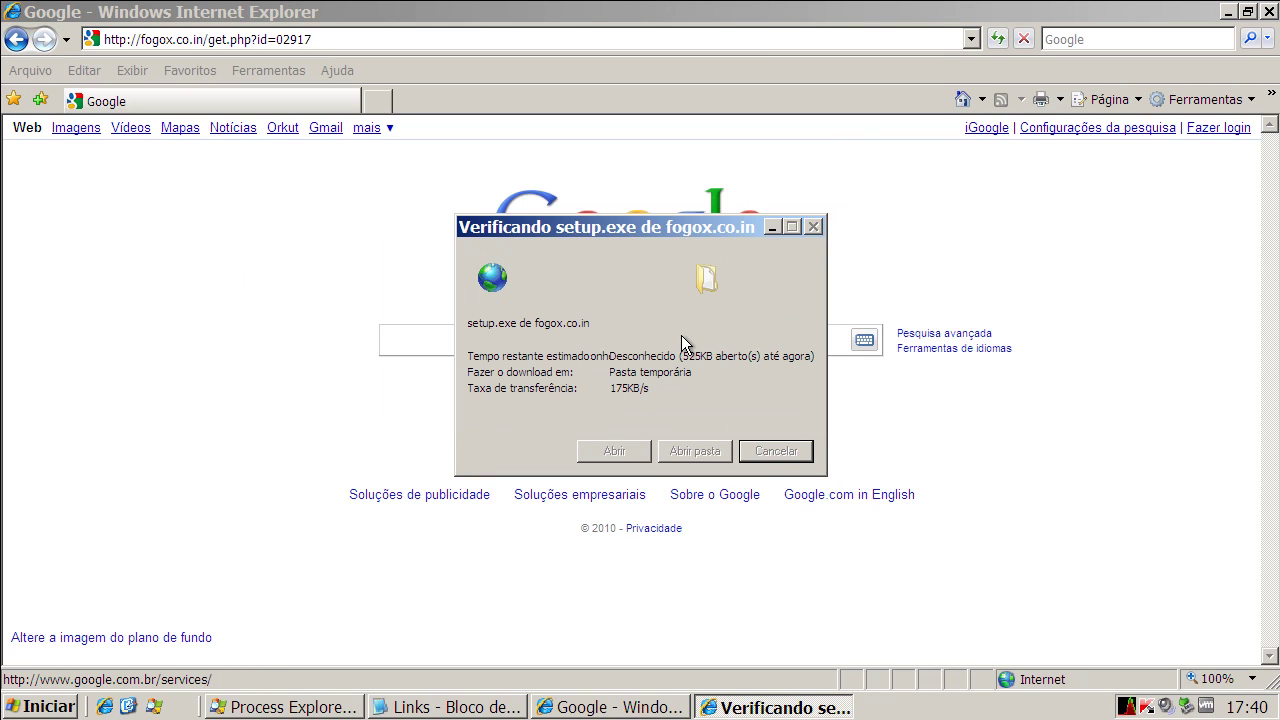
# - Copy nasussecurity.com/install110.exe from the Links file and dismiss the Kaspersky notifications about SETUP[1].EXE
pyautogui.click(484, 708)
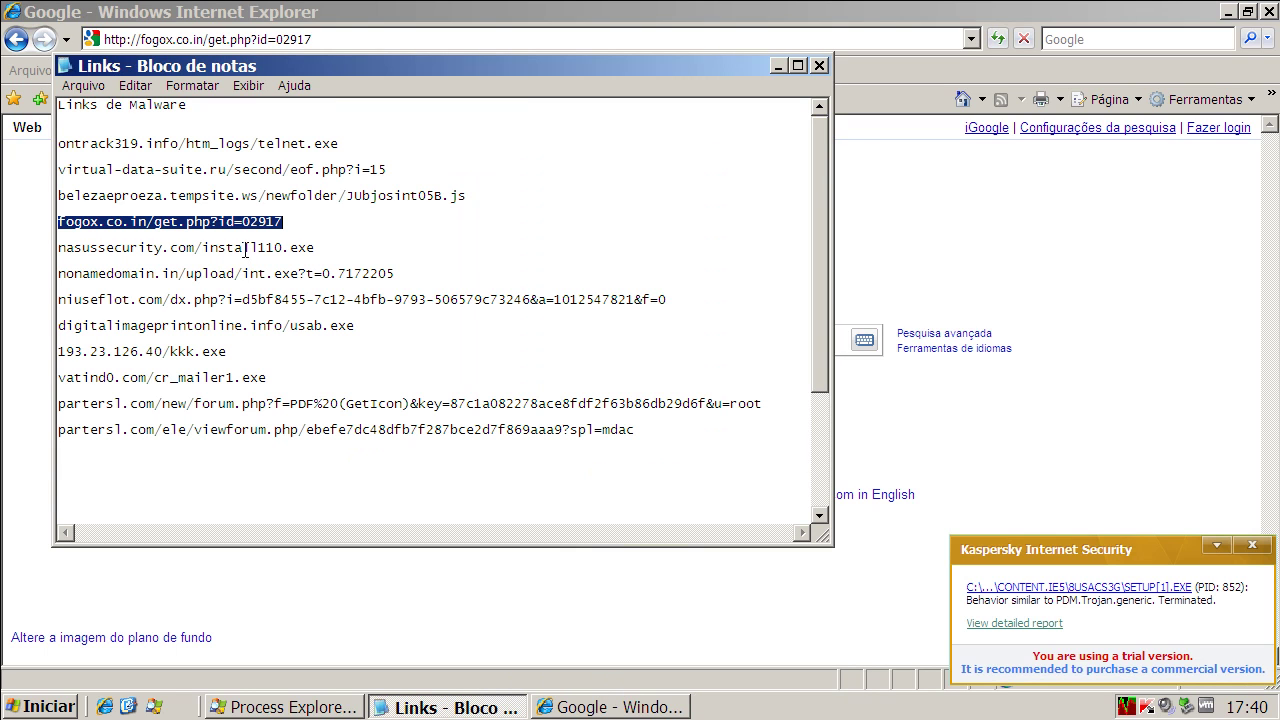
pyautogui.doubleClick(245, 248)
pyautogui.hotkey('ctrl', 'c')
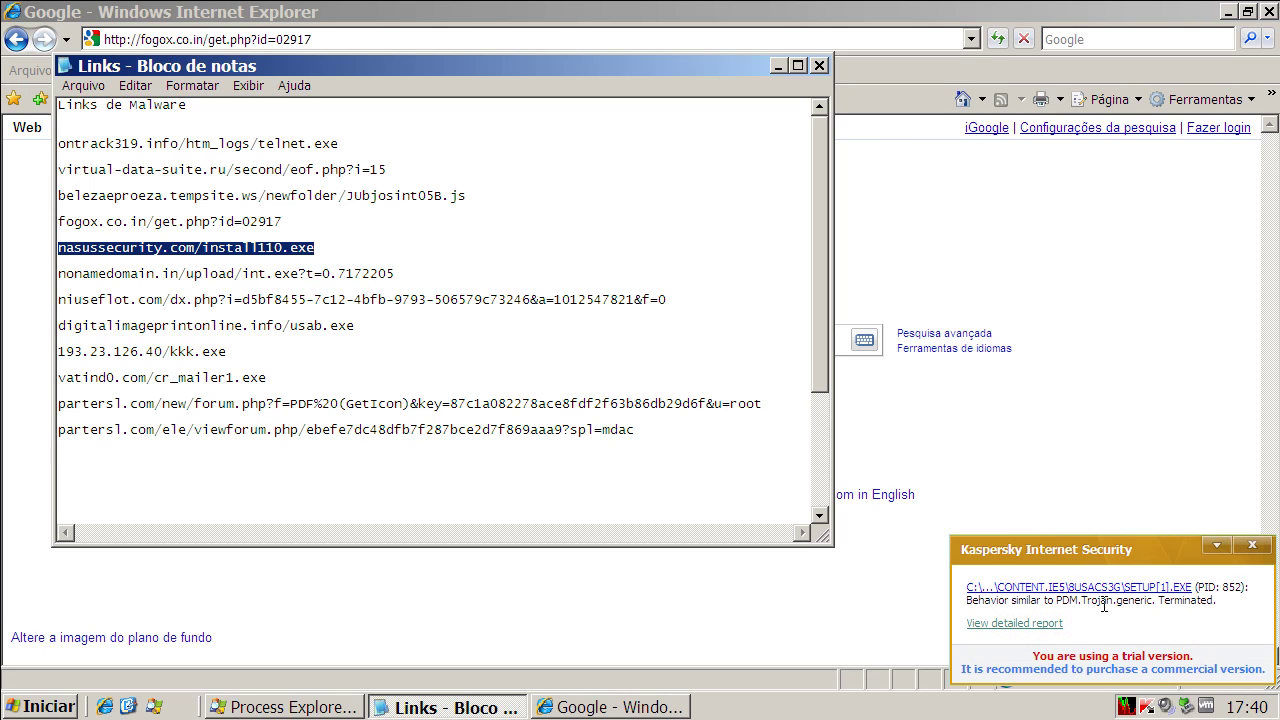
pyautogui.click(1144, 602)
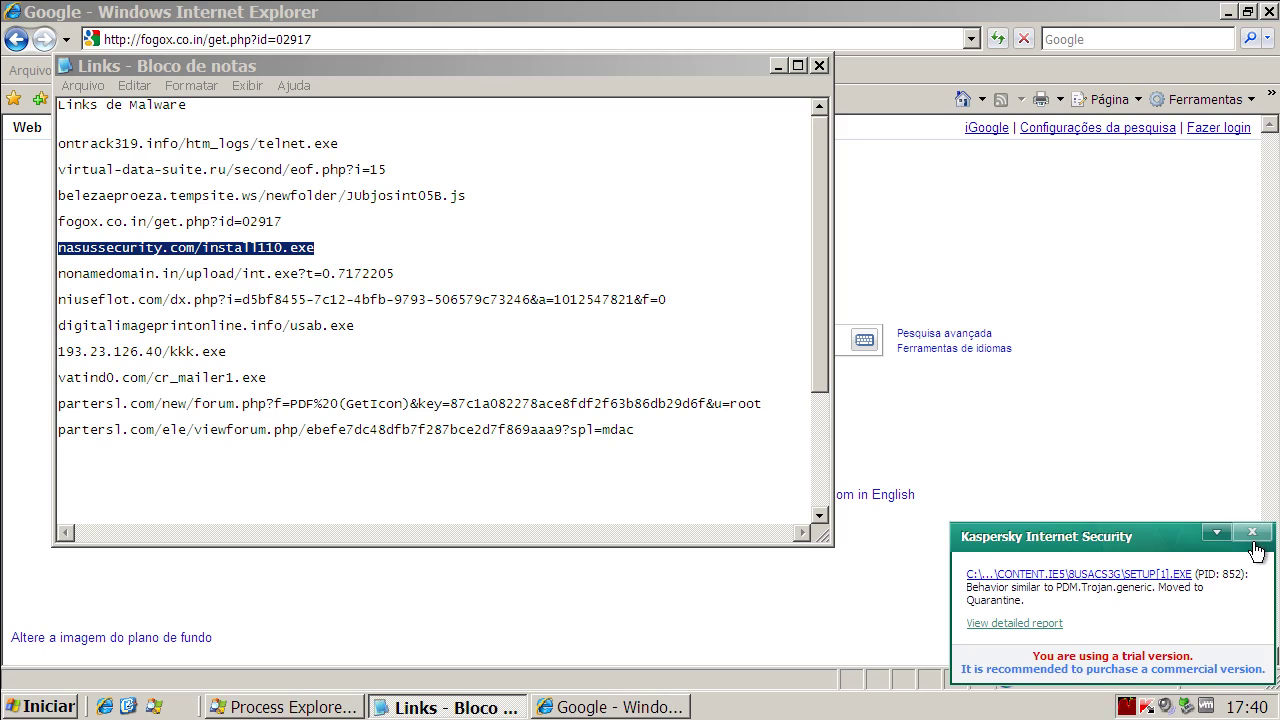
pyautogui.click(1254, 538)
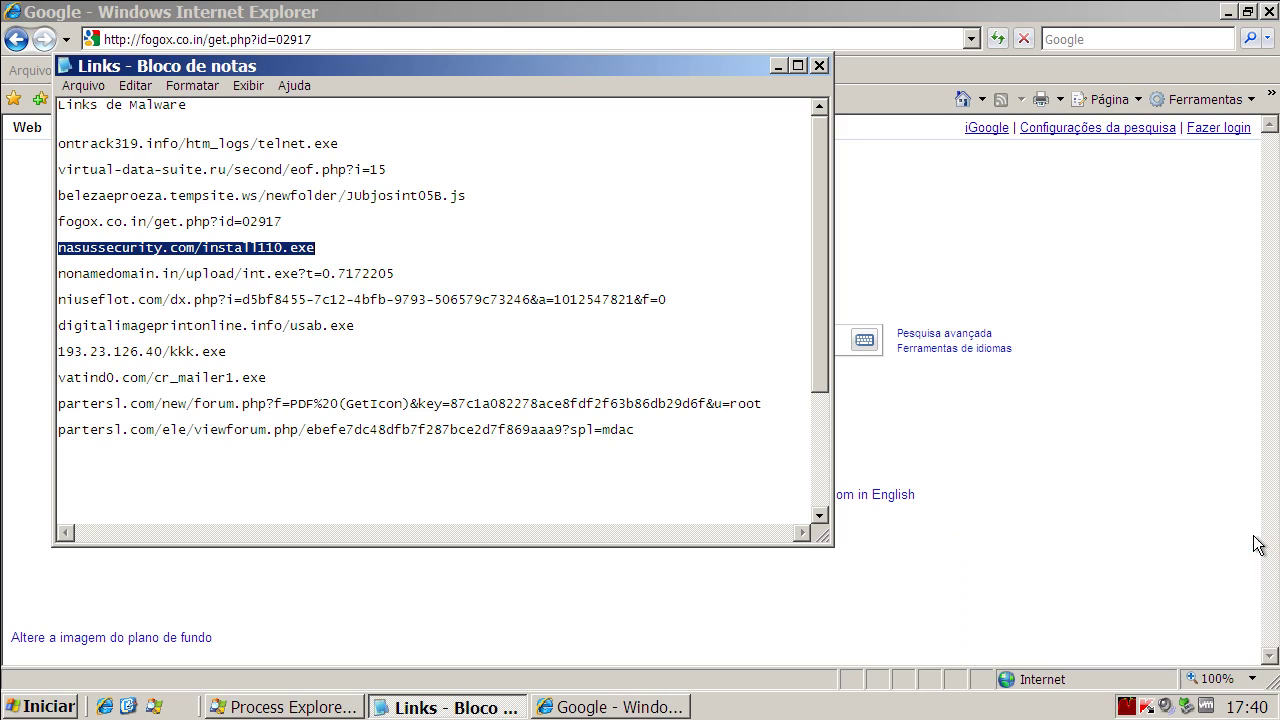
pyautogui.rightClick(279, 261)
pyautogui.click(325, 321)
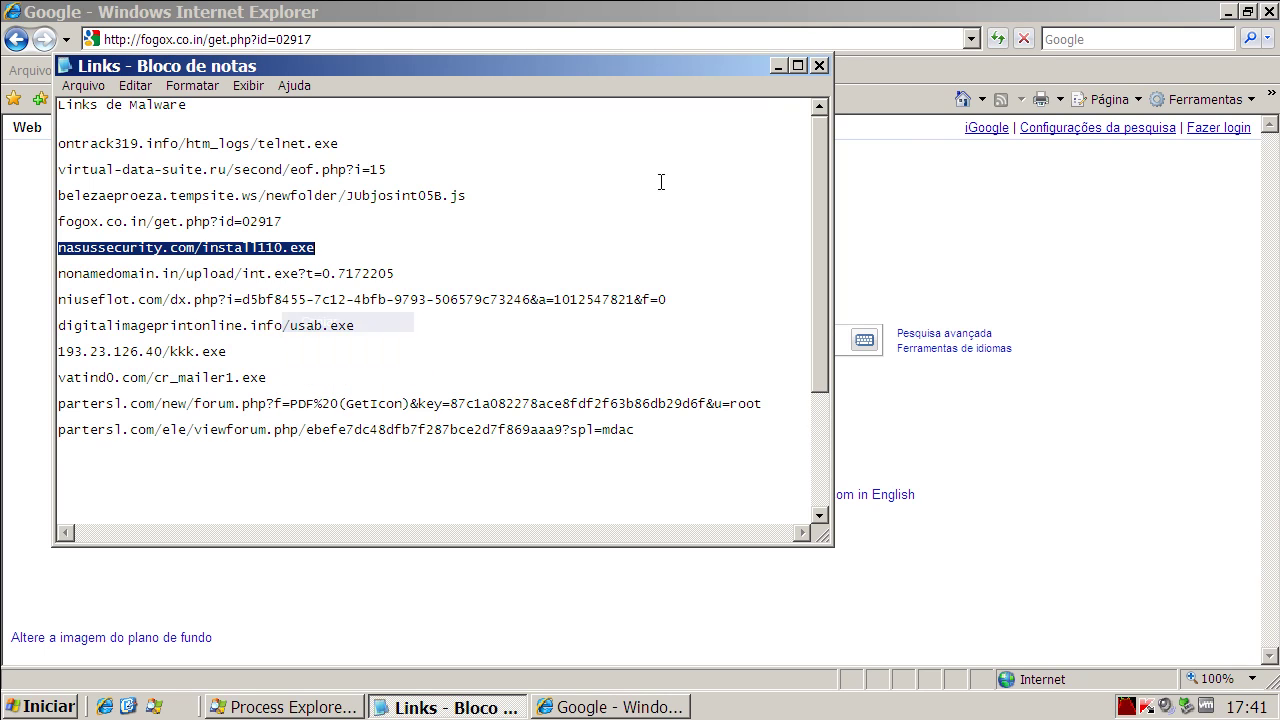
# - Minimize the Links file, load the copied install110.exe address in the browser and dismiss the Kaspersky notification
pyautogui.click(778, 65)
pyautogui.click(307, 45)
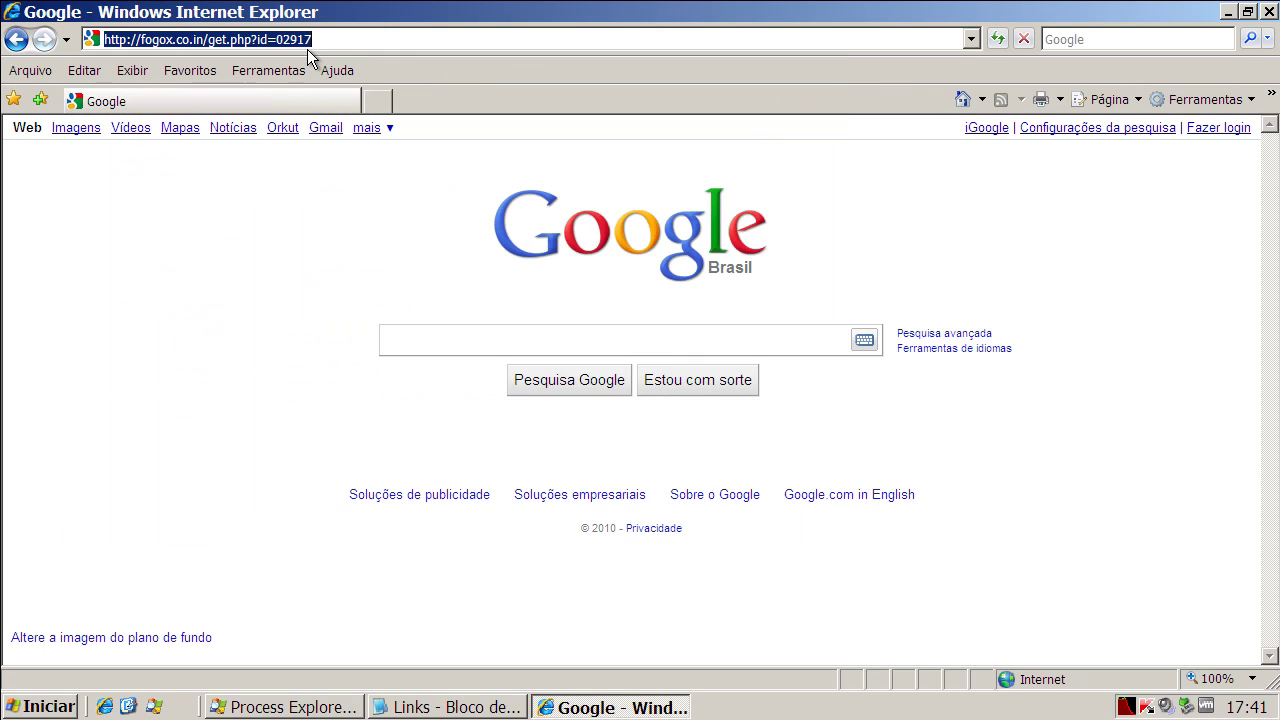
pyautogui.hotkey('ctrl', 'v')
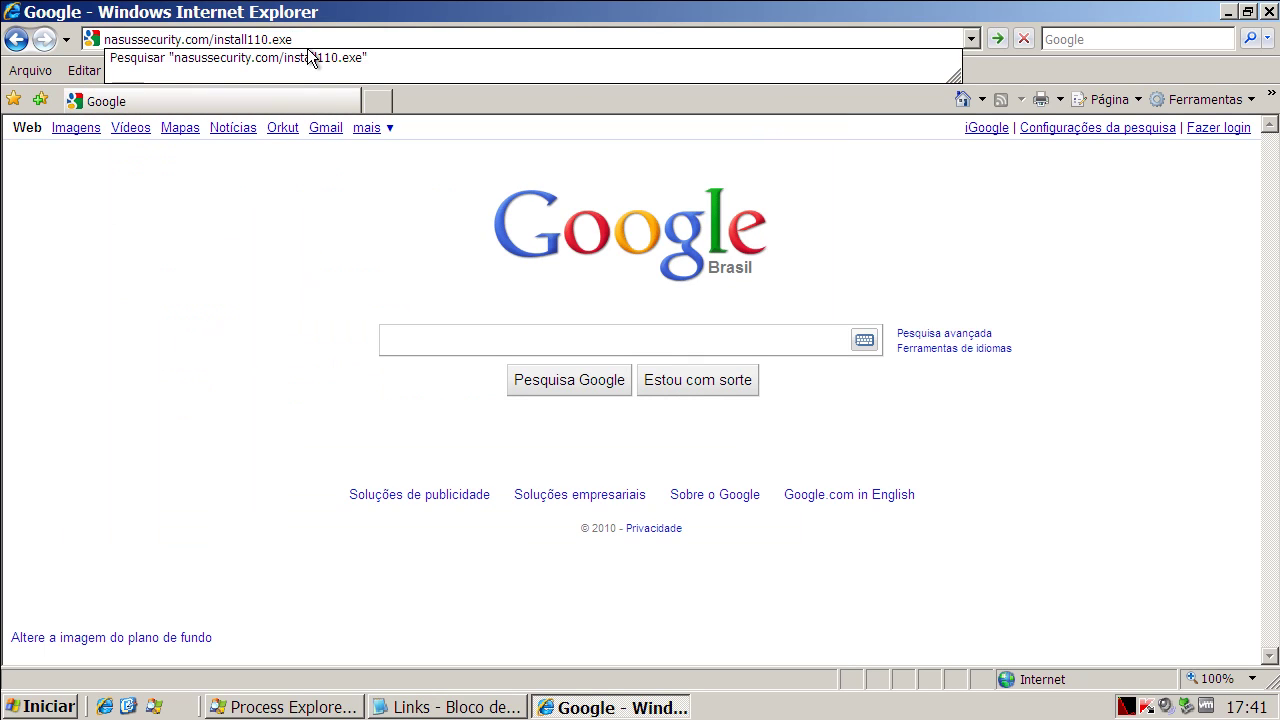
pyautogui.press('Return')
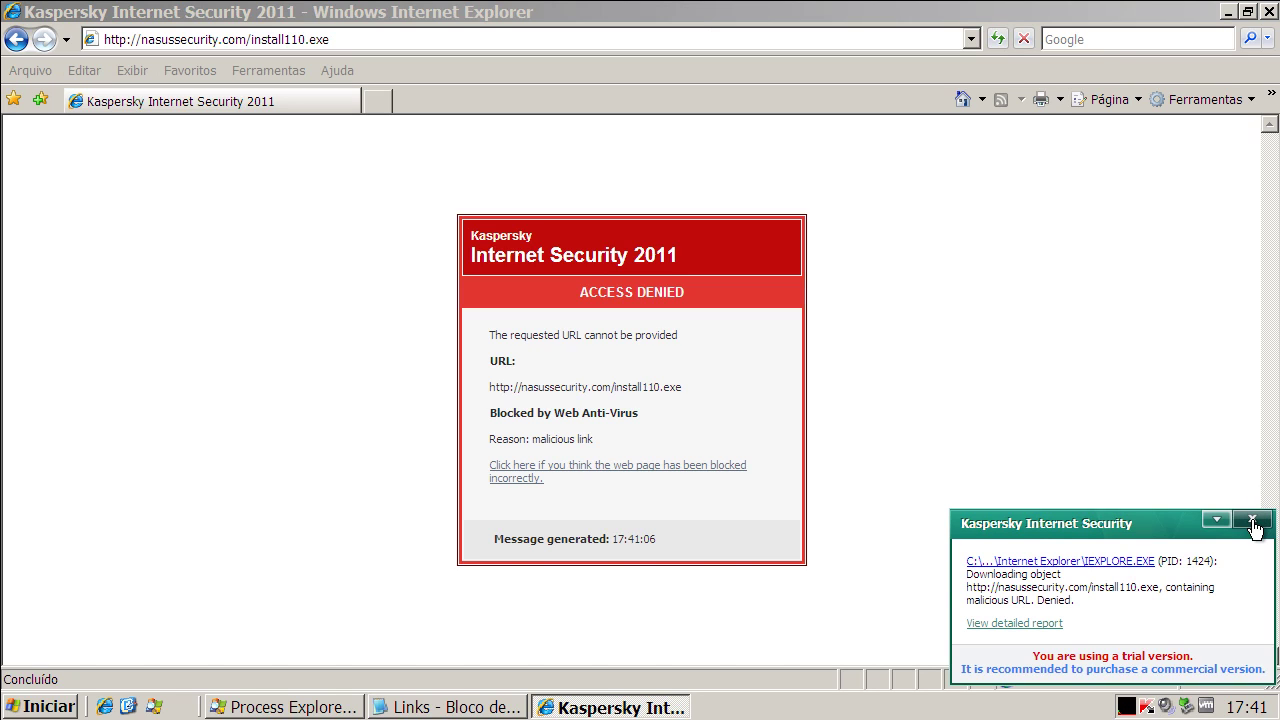
pyautogui.click(1252, 522)
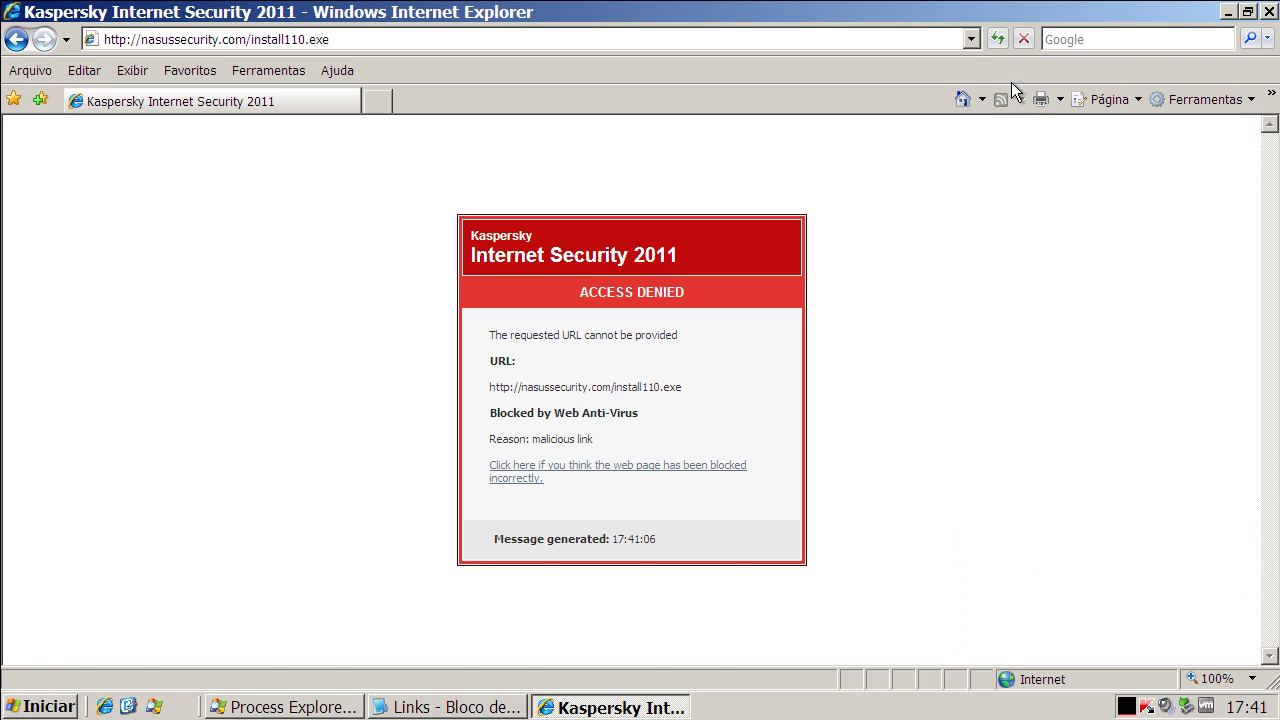
# - Return the browser to its home page, then load nonamedomain.in/upload/int.exe?t=0.7172205, copied from the Links file
pyautogui.click(963, 99)
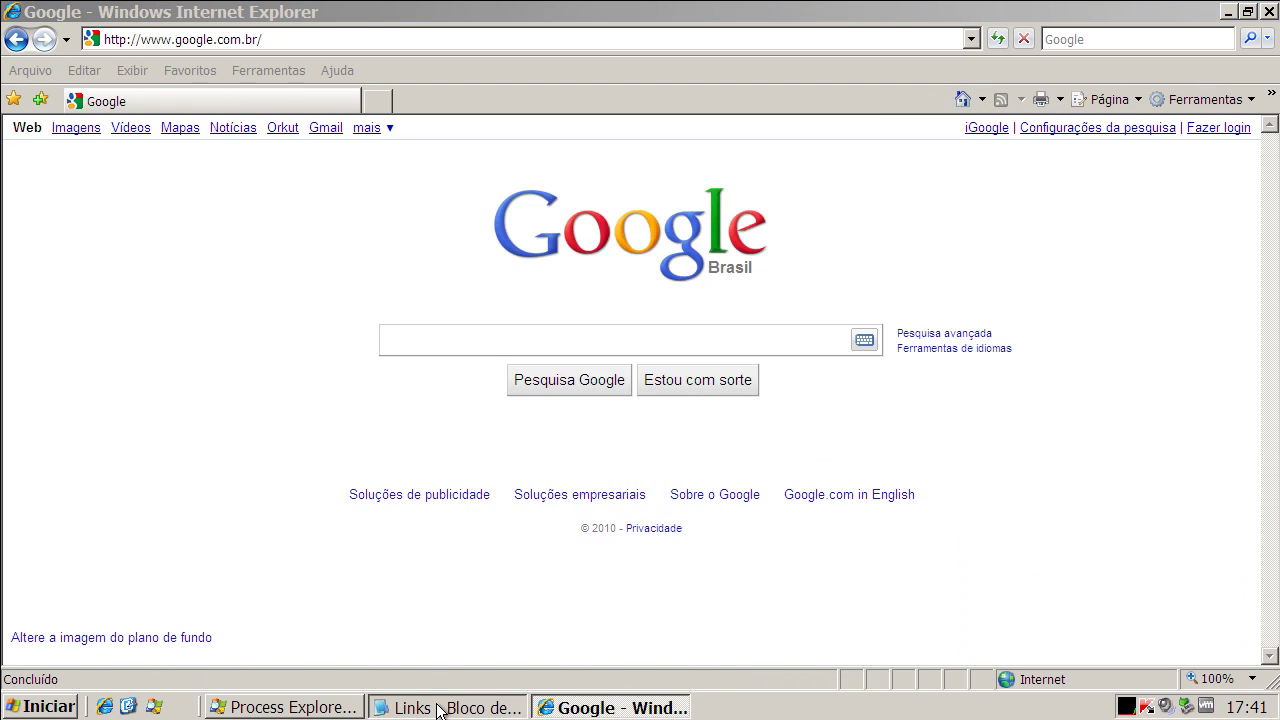
pyautogui.click(440, 708)
pyautogui.doubleClick(215, 272)
pyautogui.rightClick(218, 272)
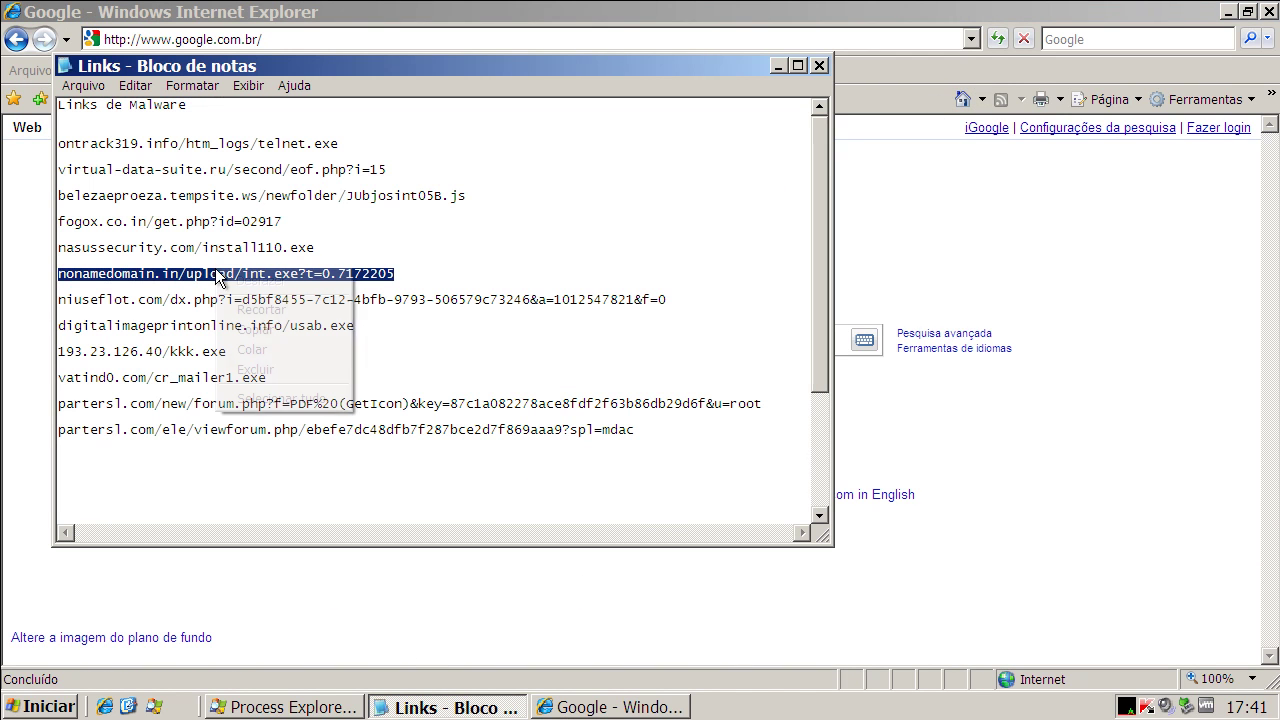
pyautogui.click(281, 333)
pyautogui.click(261, 39)
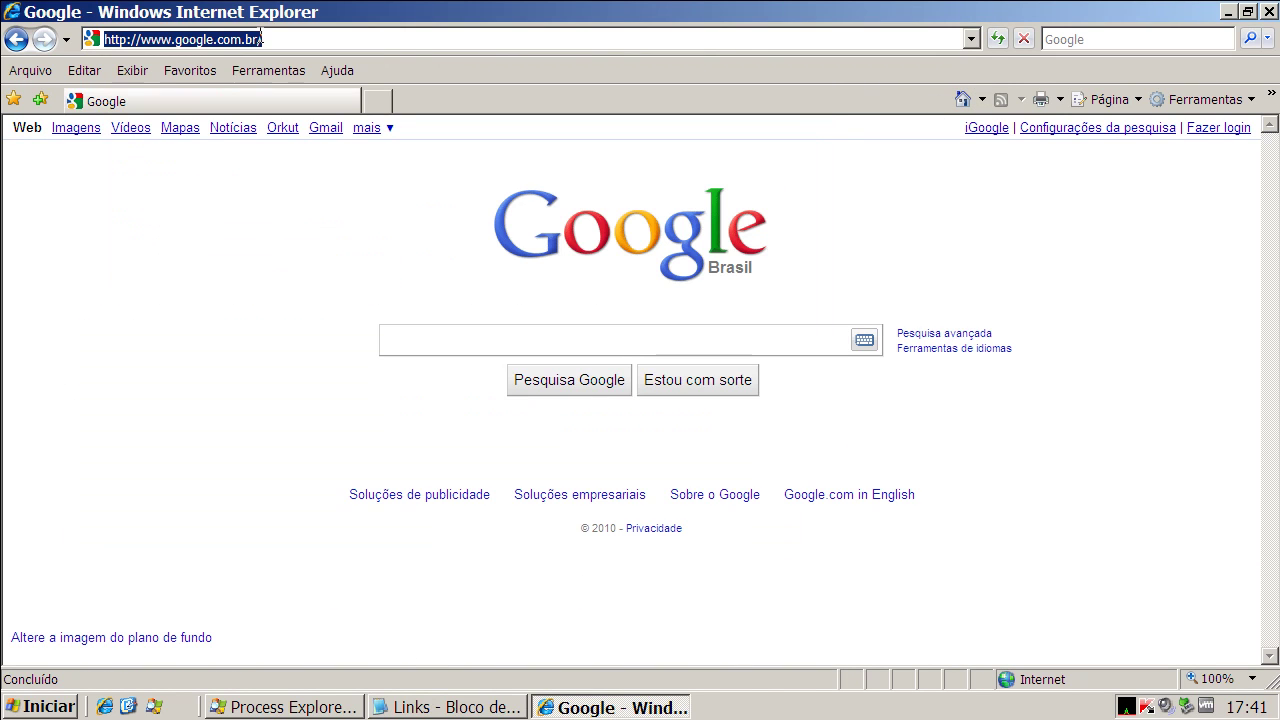
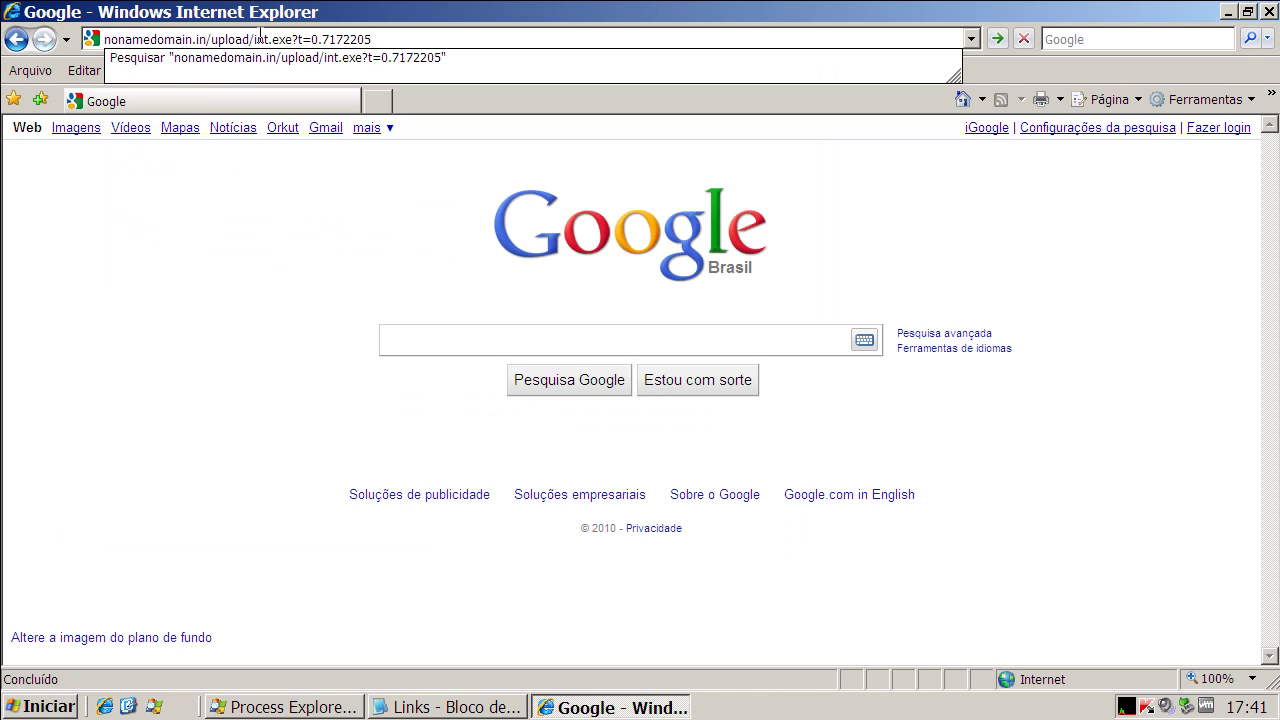
pyautogui.press('Return')
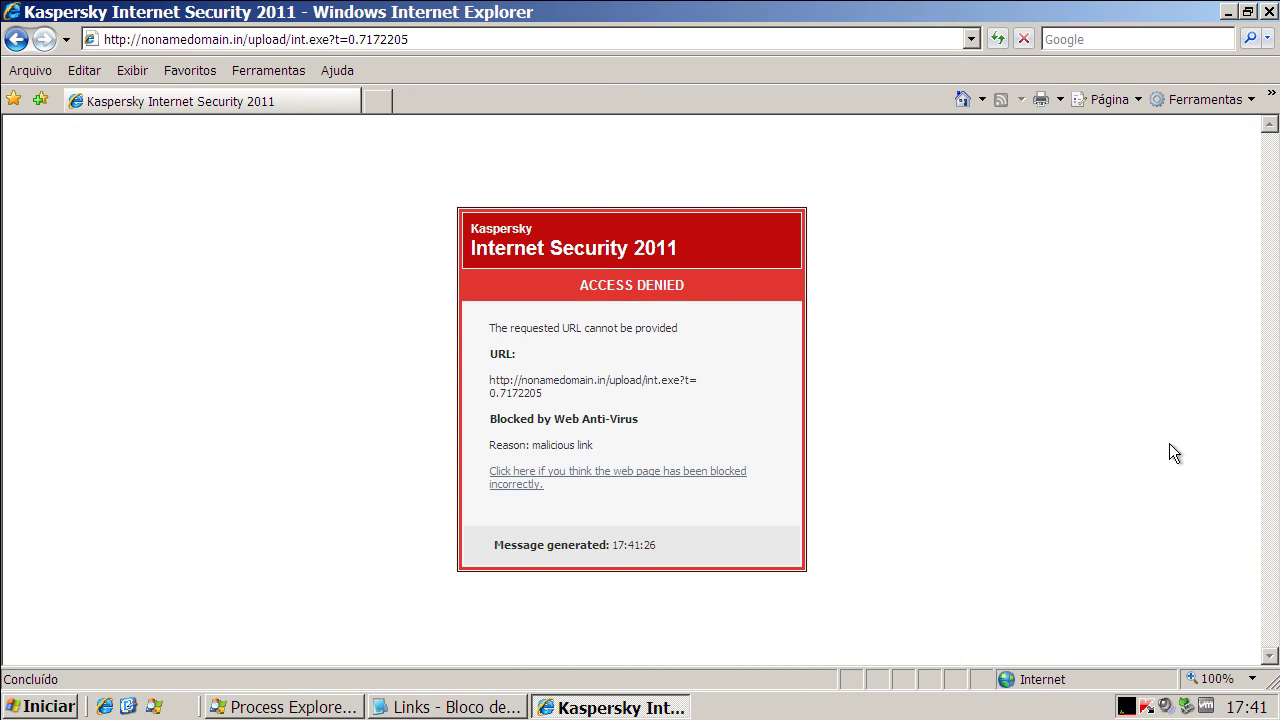
# - Return the browser to its home page and copy the niuseflot.com/dx.php link from the Links file
pyautogui.click(966, 98)
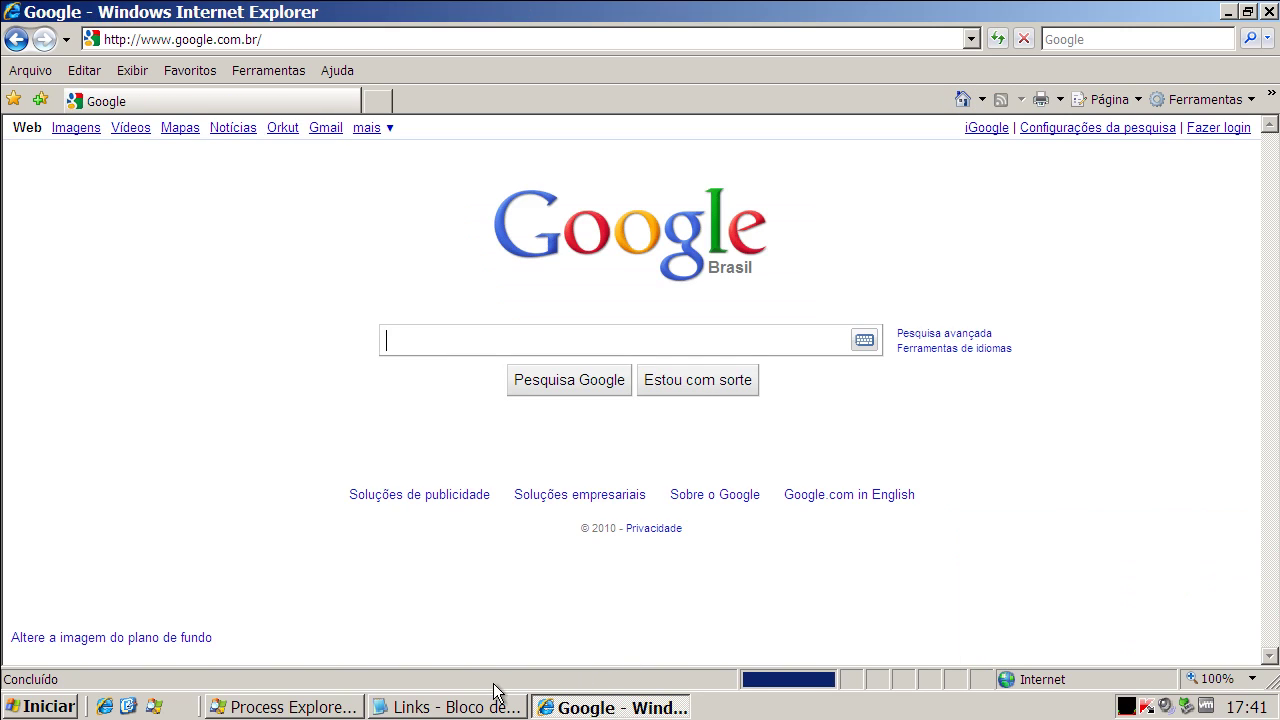
pyautogui.click(497, 703)
pyautogui.doubleClick(316, 300)
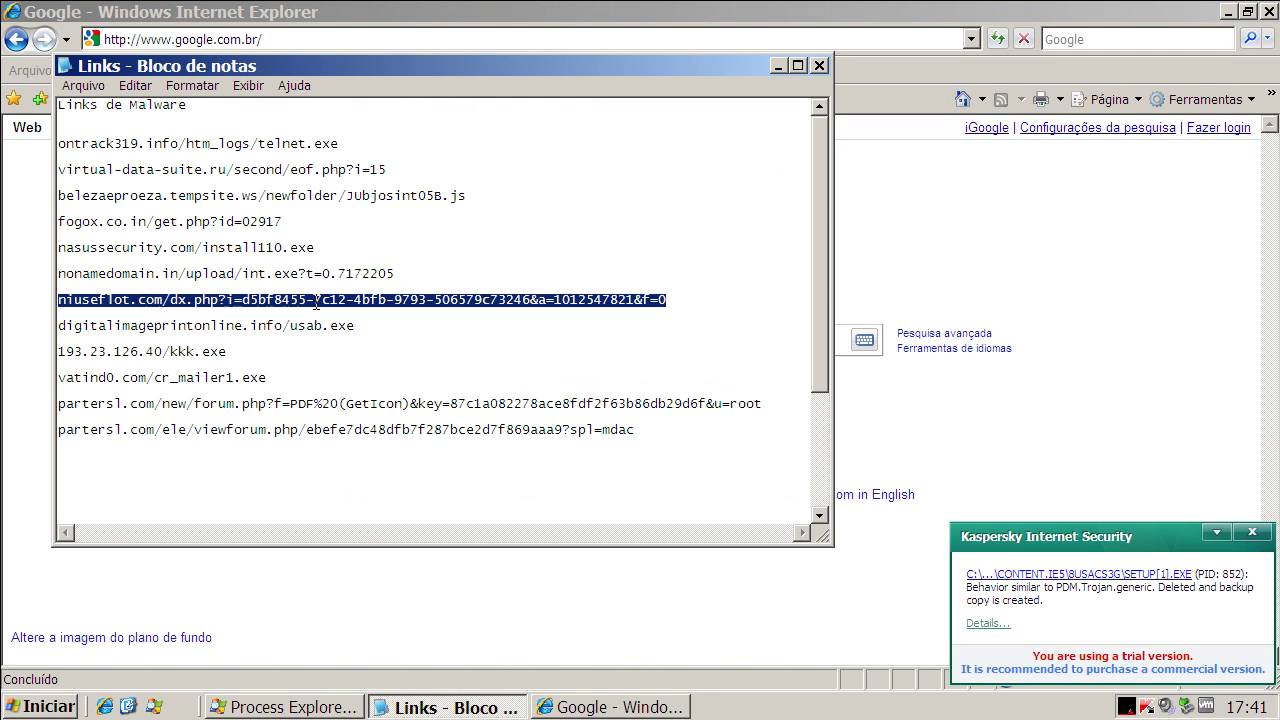
pyautogui.rightClick(316, 303)
pyautogui.click(375, 364)
# - Minimize the Links file, load the copied niuseflot.com/dx.php link in the browser and dismiss the Kaspersky notifications
pyautogui.click(781, 65)
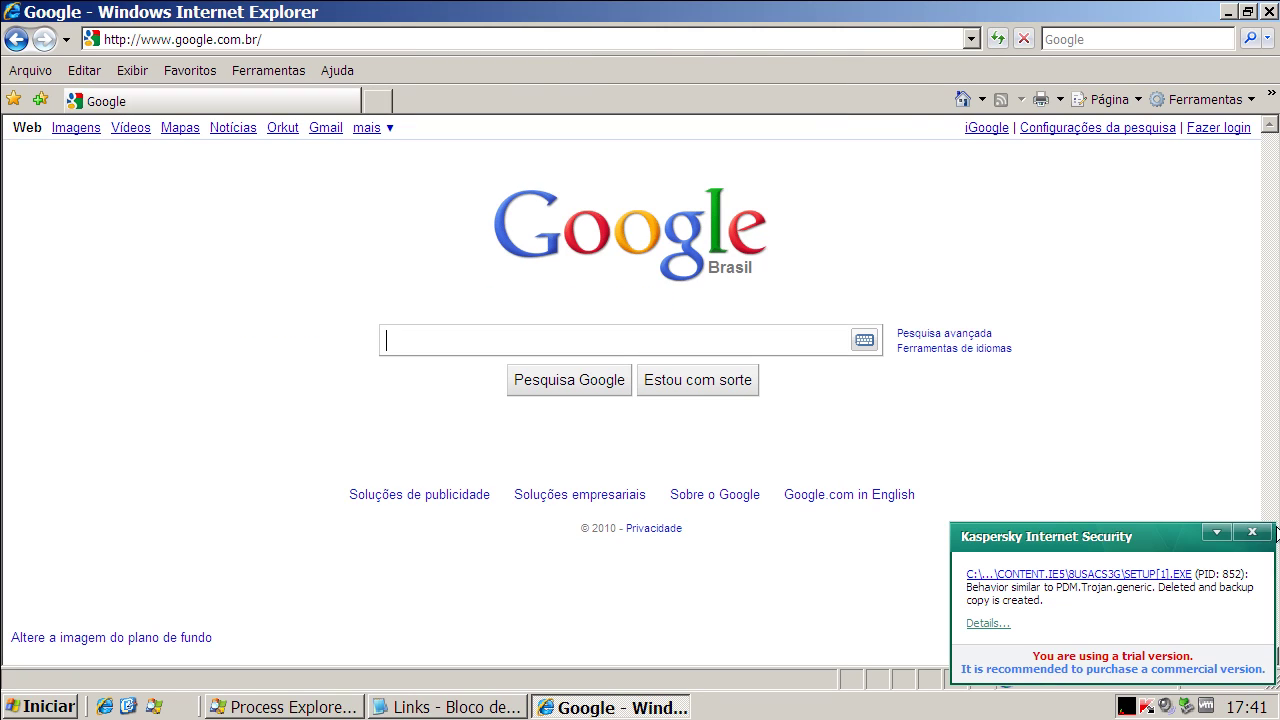
pyautogui.click(1252, 532)
pyautogui.click(271, 36)
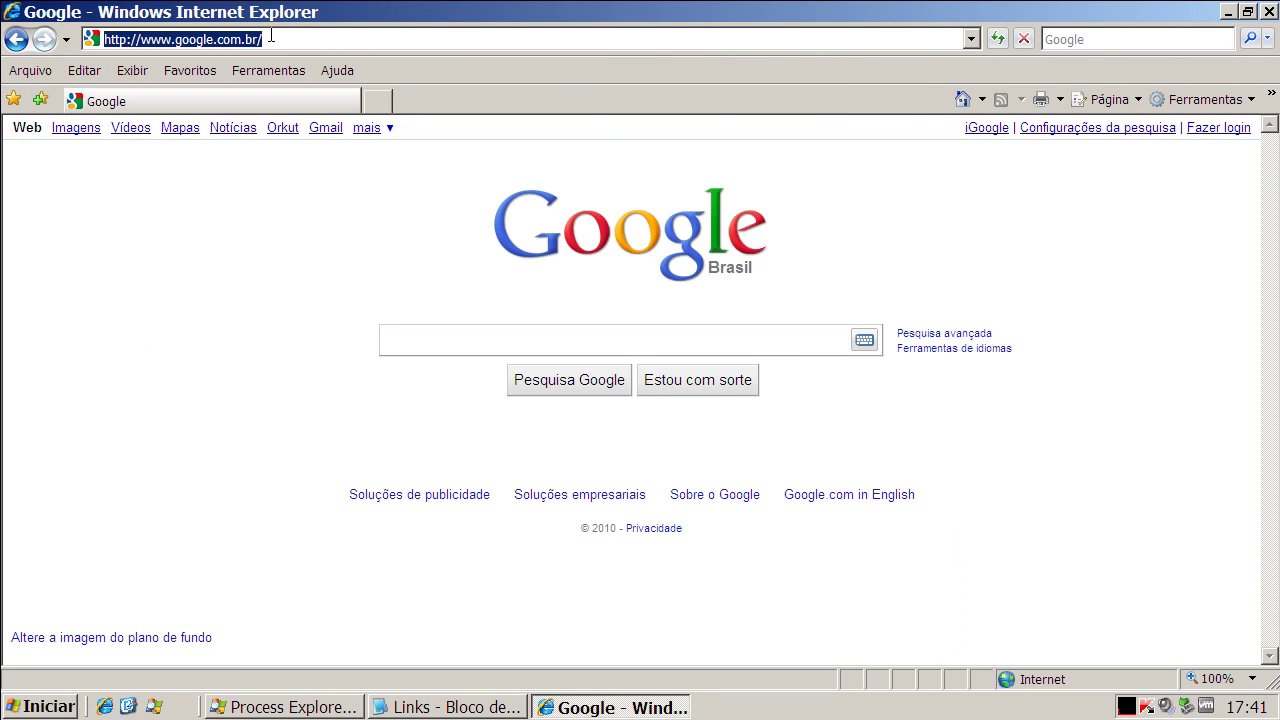
pyautogui.hotkey('ctrl', 'v')
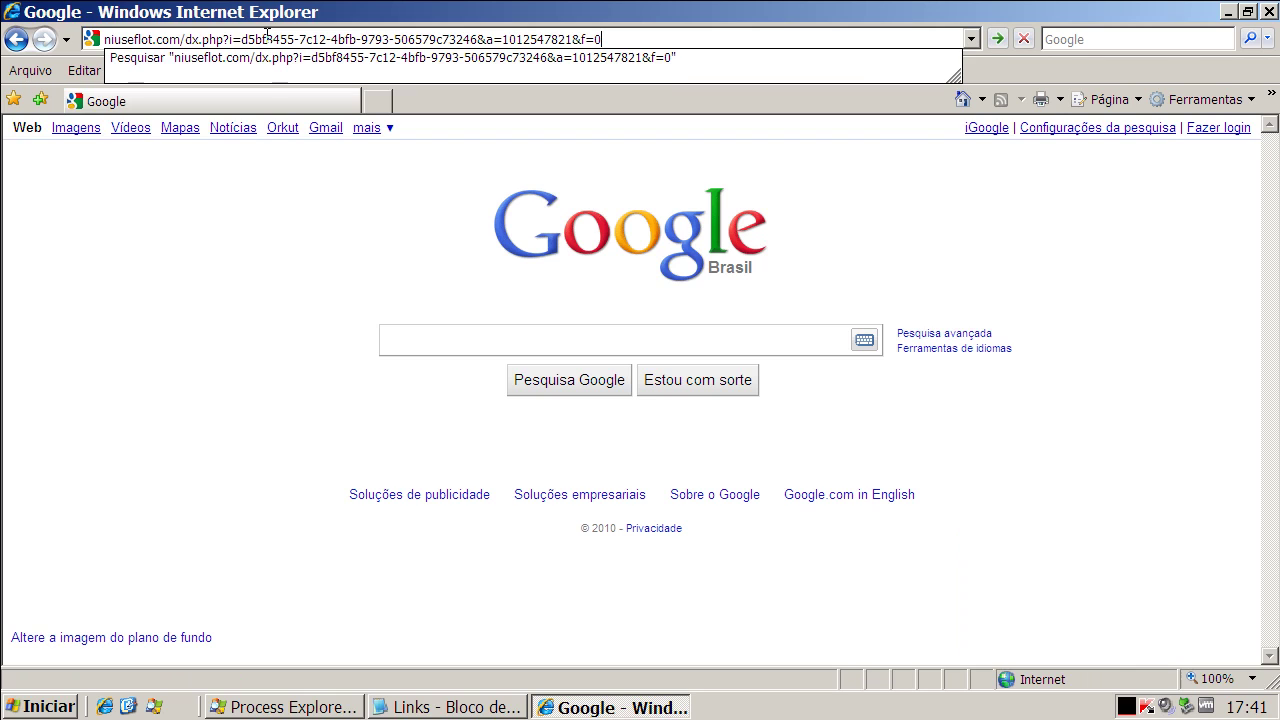
pyautogui.press('Return')
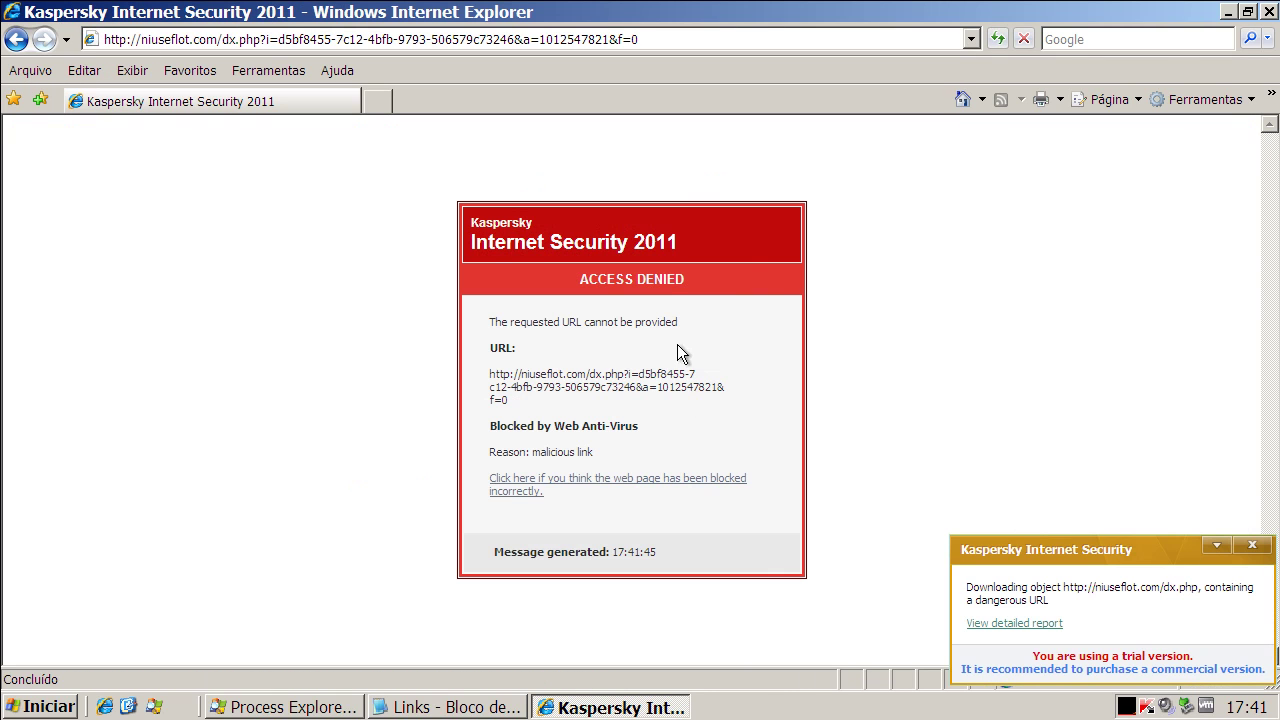
pyautogui.click(1252, 545)
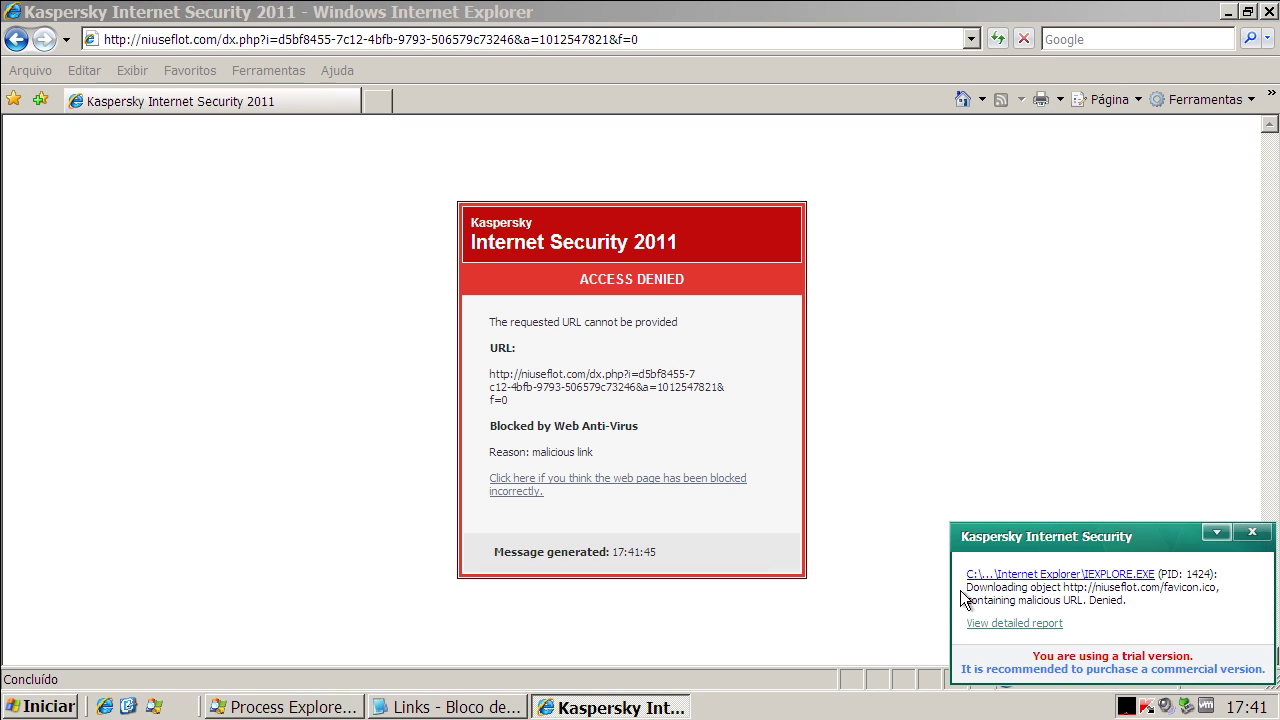
pyautogui.click(1252, 534)
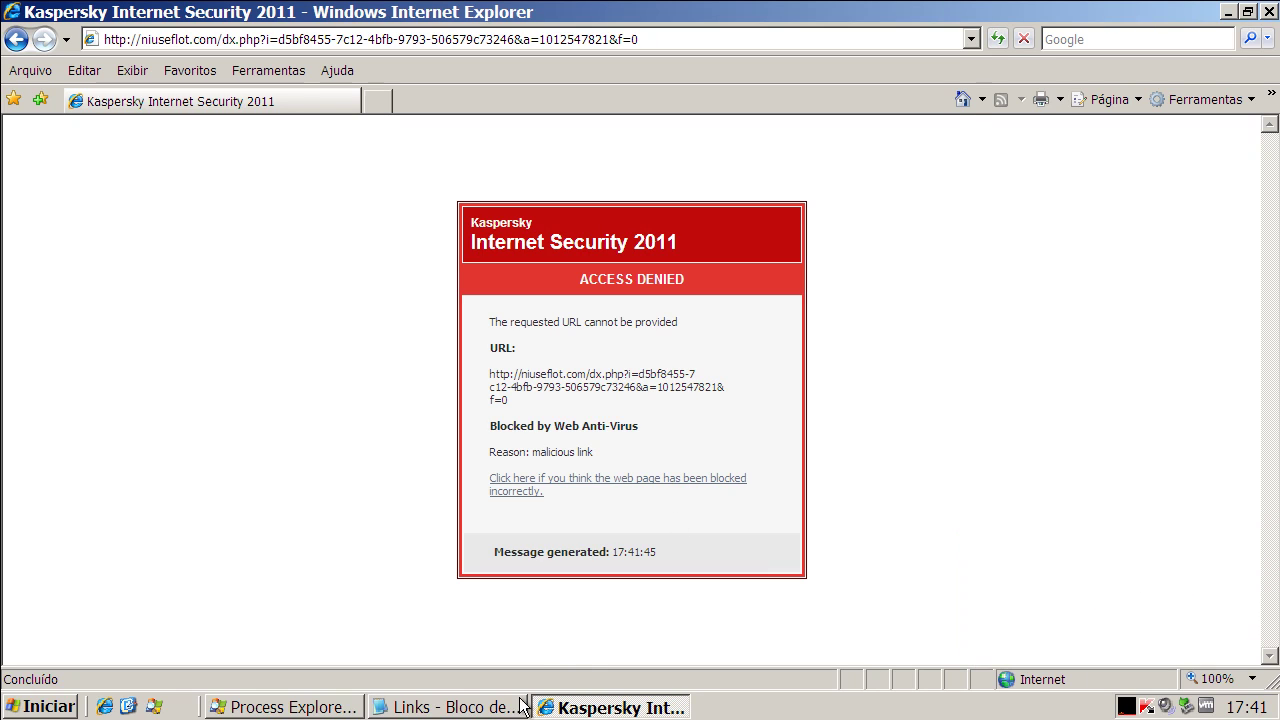
# - Return the browser to its home page, then load digitalimageprintonline.info/usab.exe, copied from the Links file
pyautogui.click(963, 99)
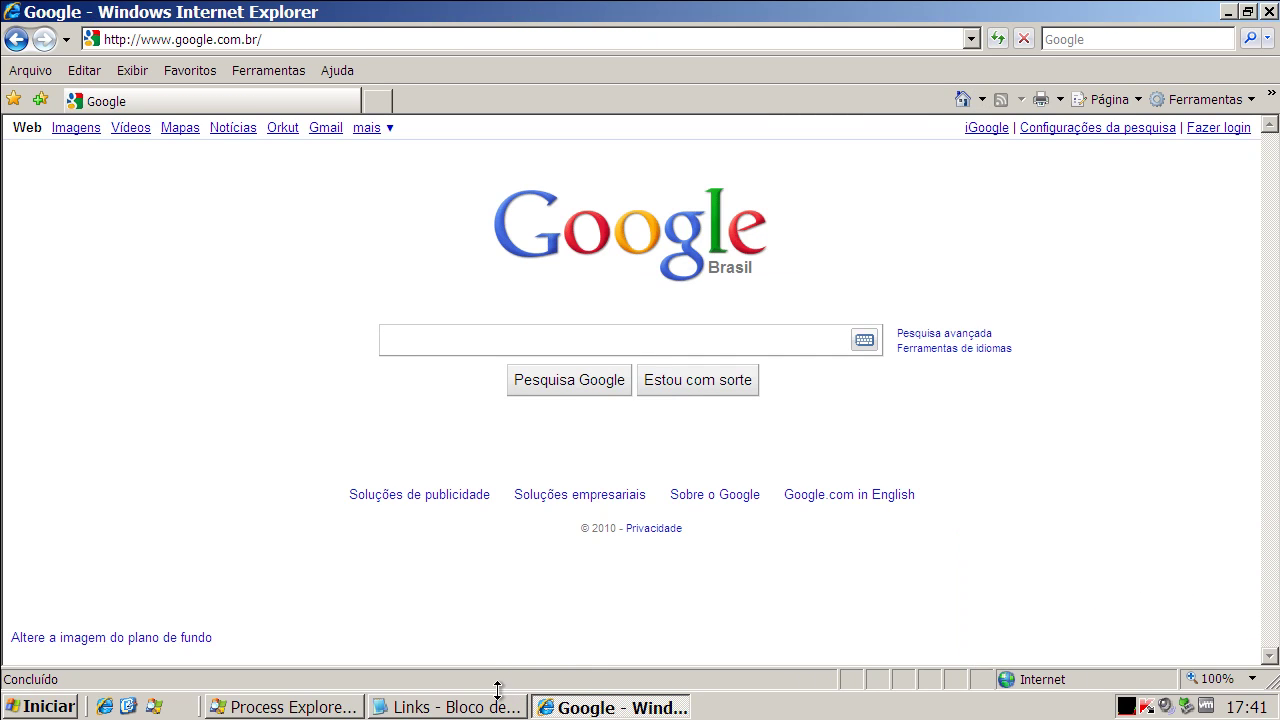
pyautogui.click(480, 706)
pyautogui.doubleClick(346, 325)
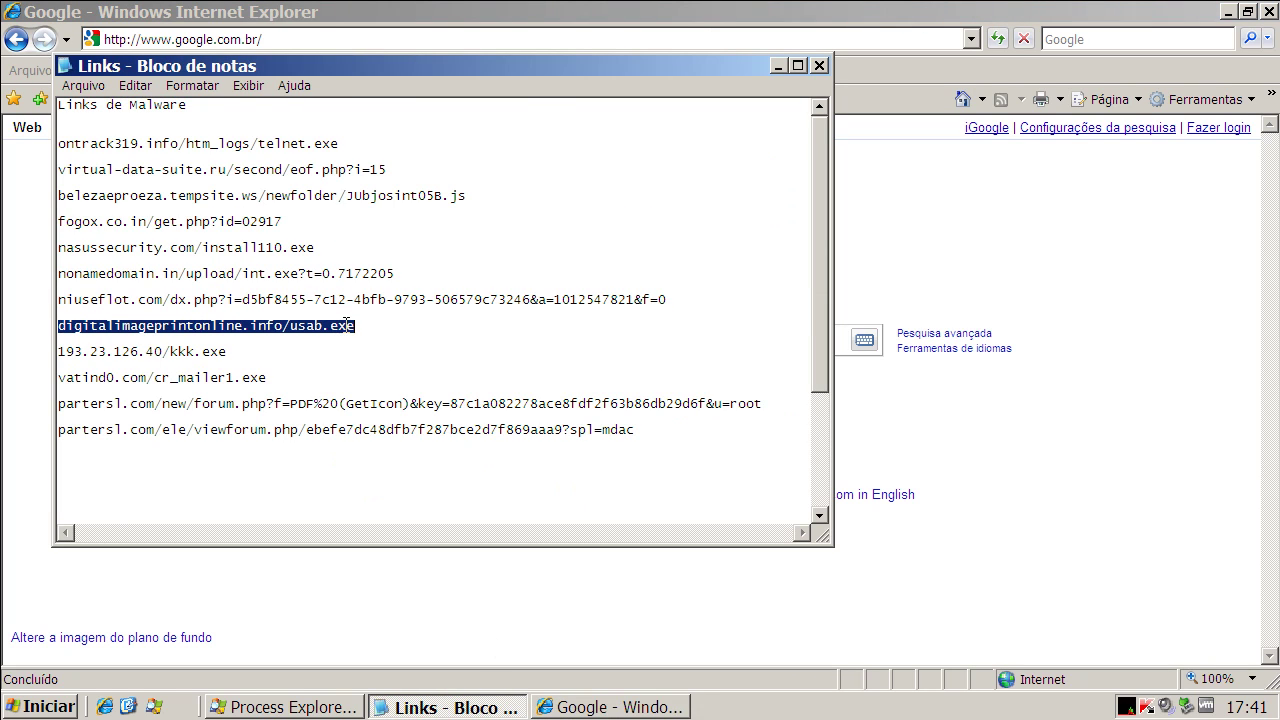
pyautogui.rightClick(346, 328)
pyautogui.click(372, 385)
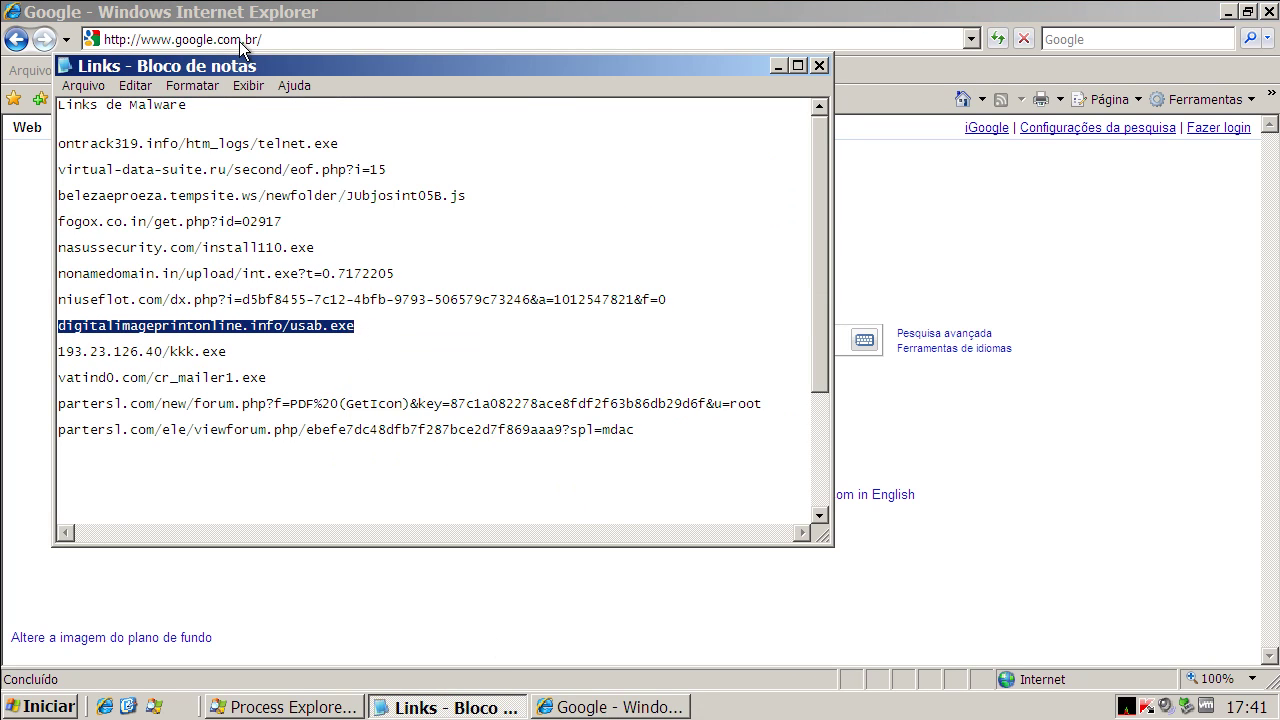
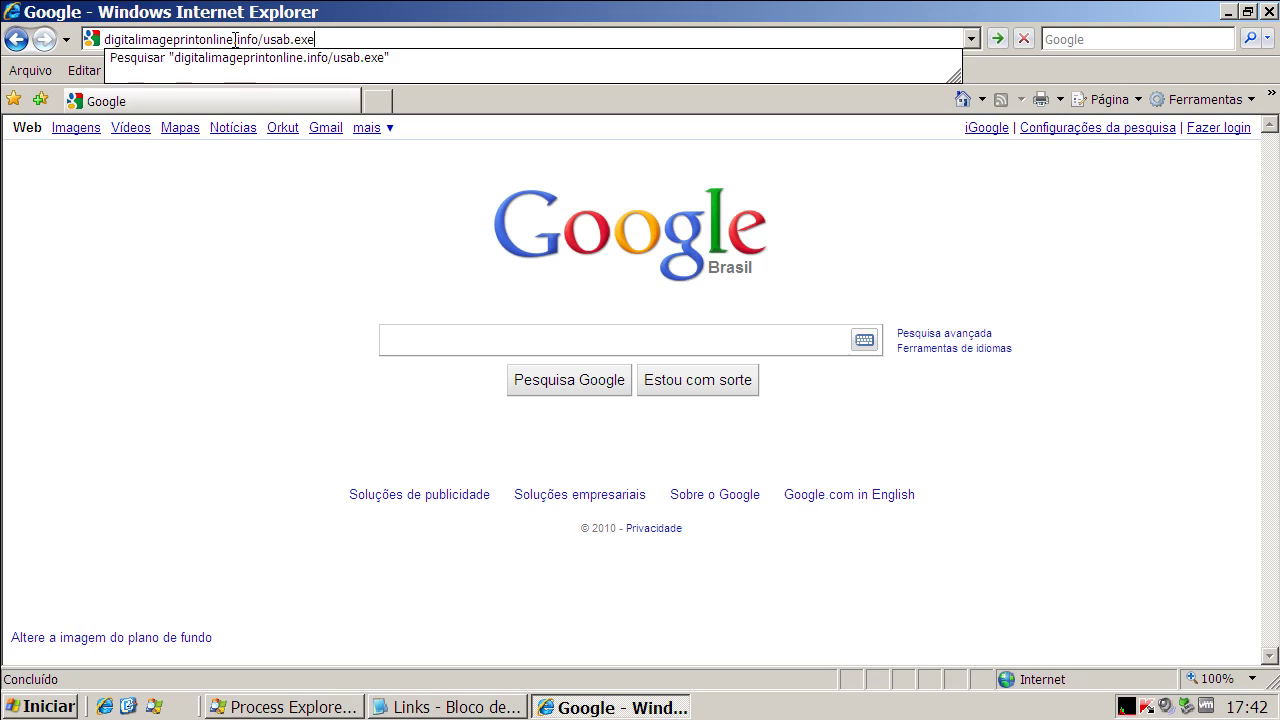
pyautogui.press('Return')
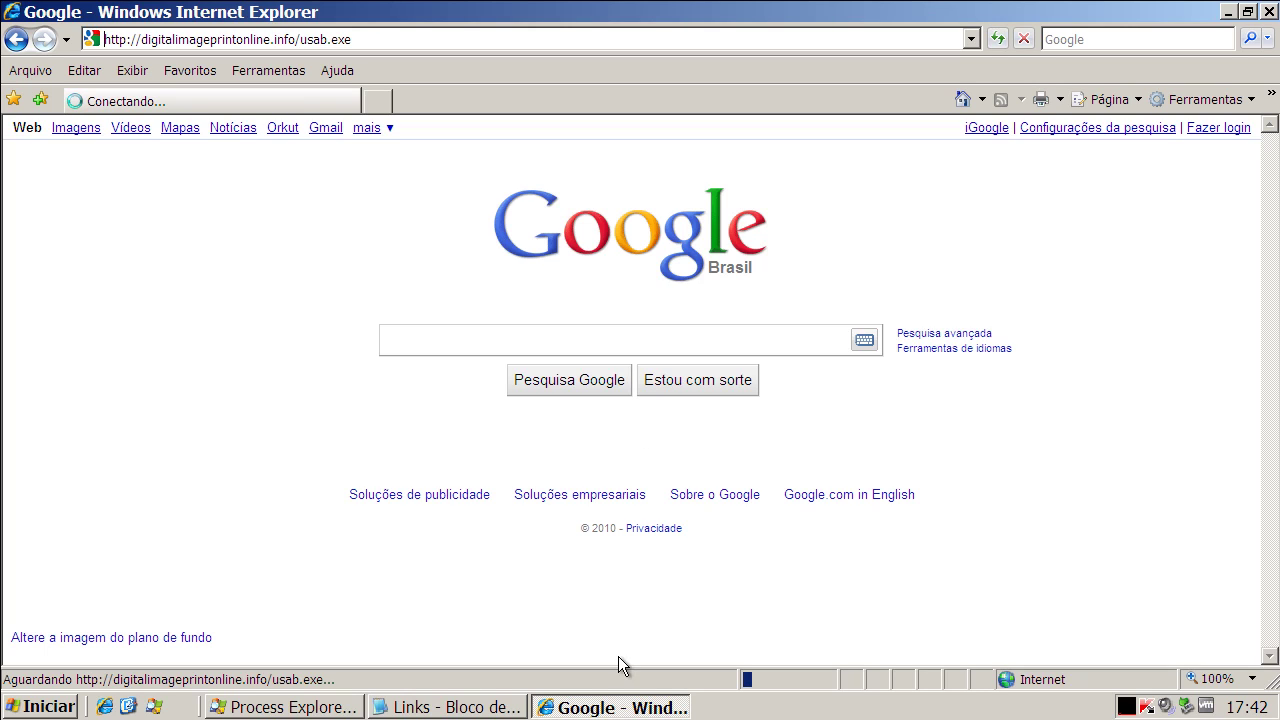
# - Copy 193.23.126.40/kkk.exe from the Links file and minimize the file
pyautogui.click(492, 708)
pyautogui.click(211, 362)
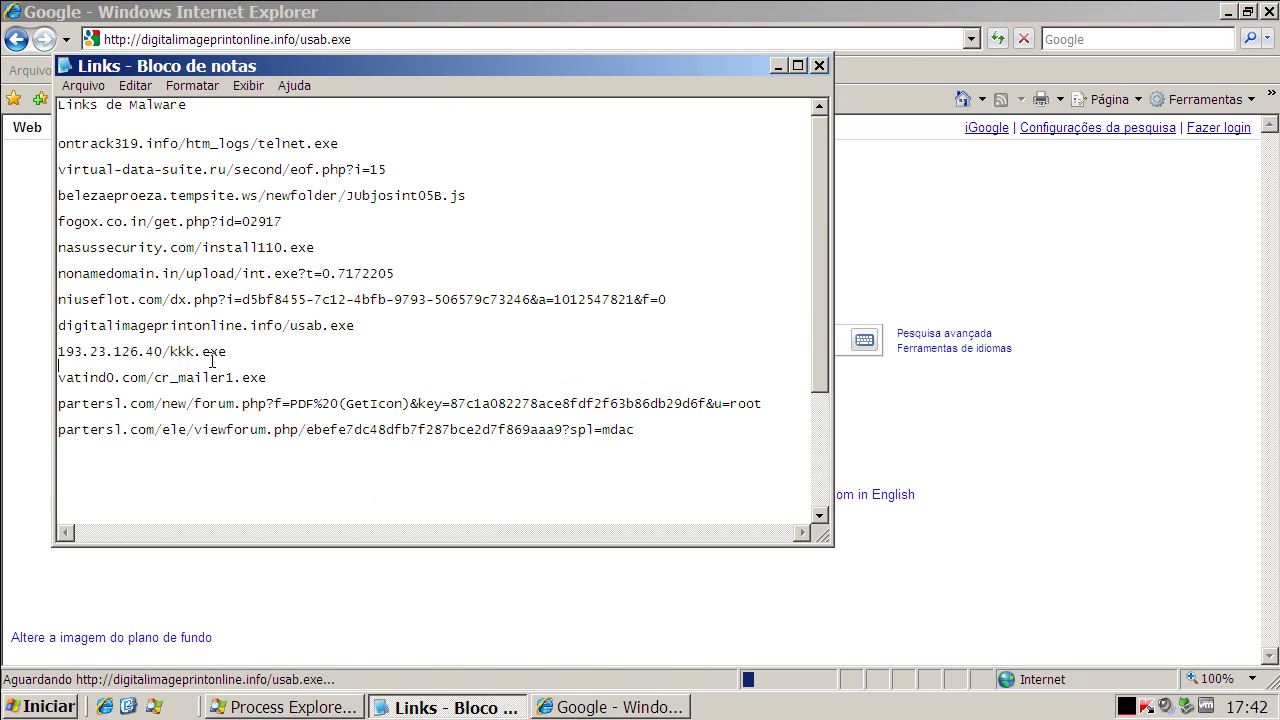
pyautogui.doubleClick(208, 352)
pyautogui.rightClick(208, 352)
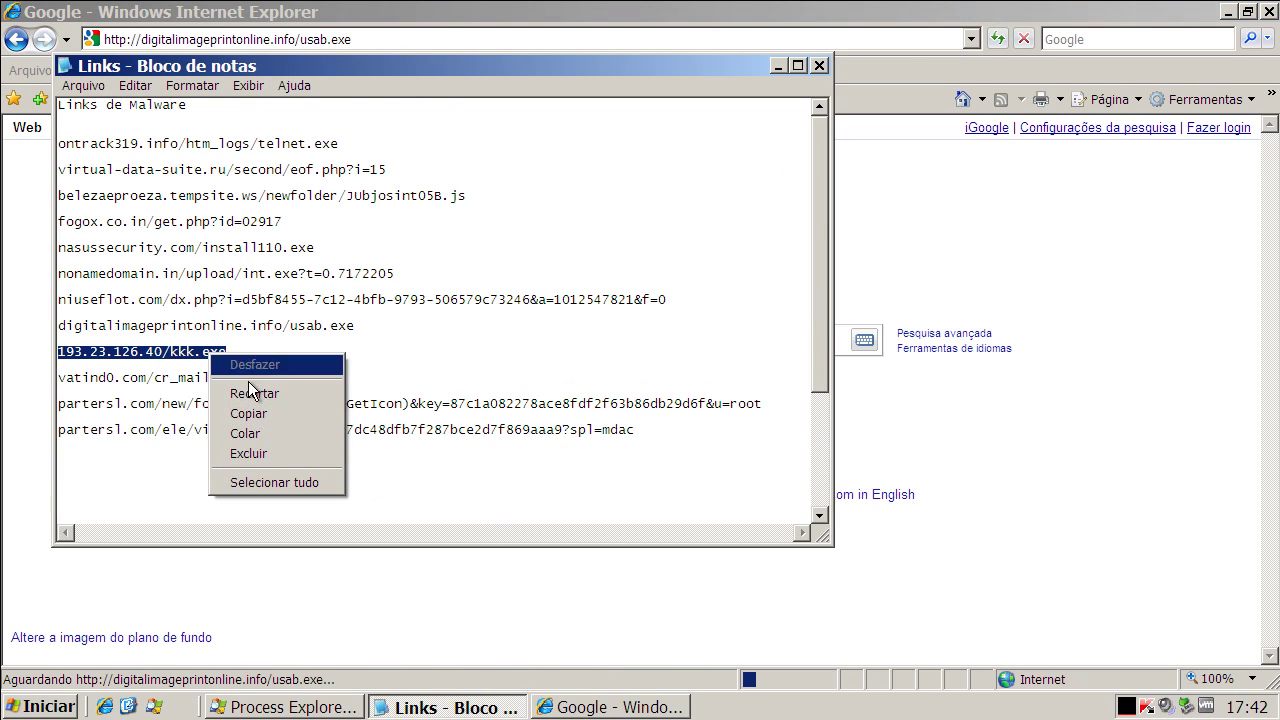
pyautogui.click(250, 414)
pyautogui.click(779, 67)
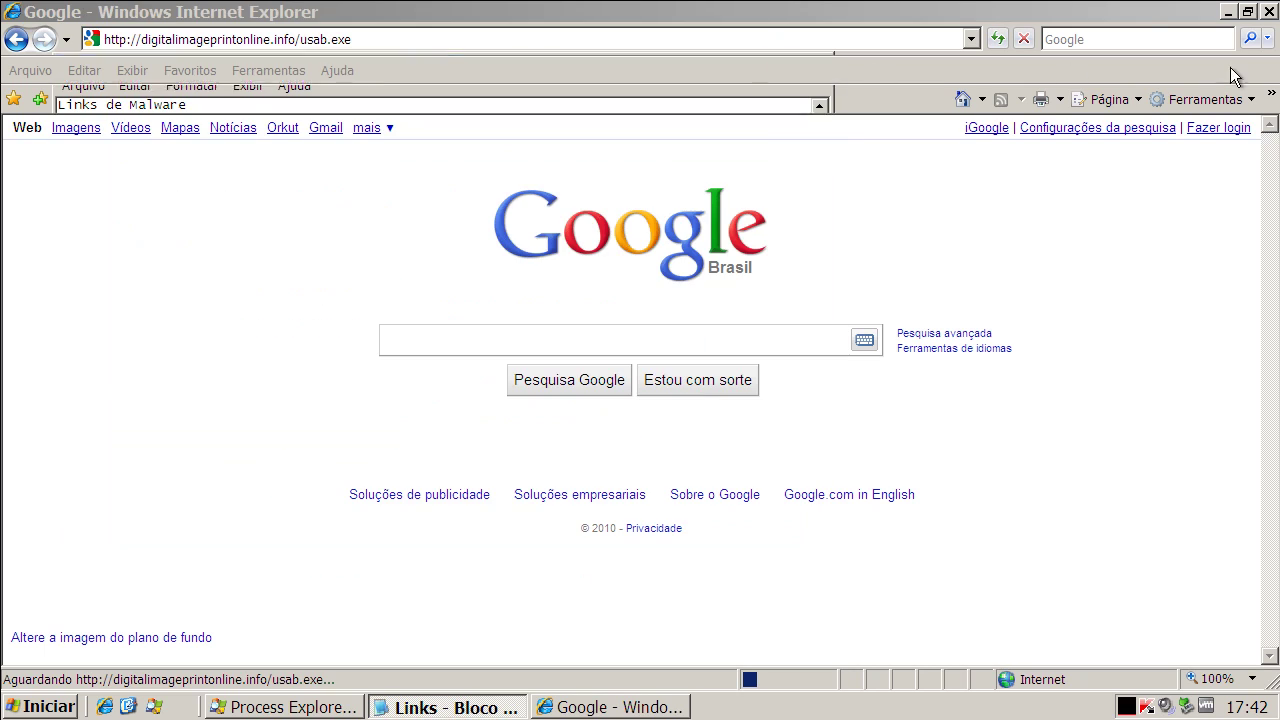
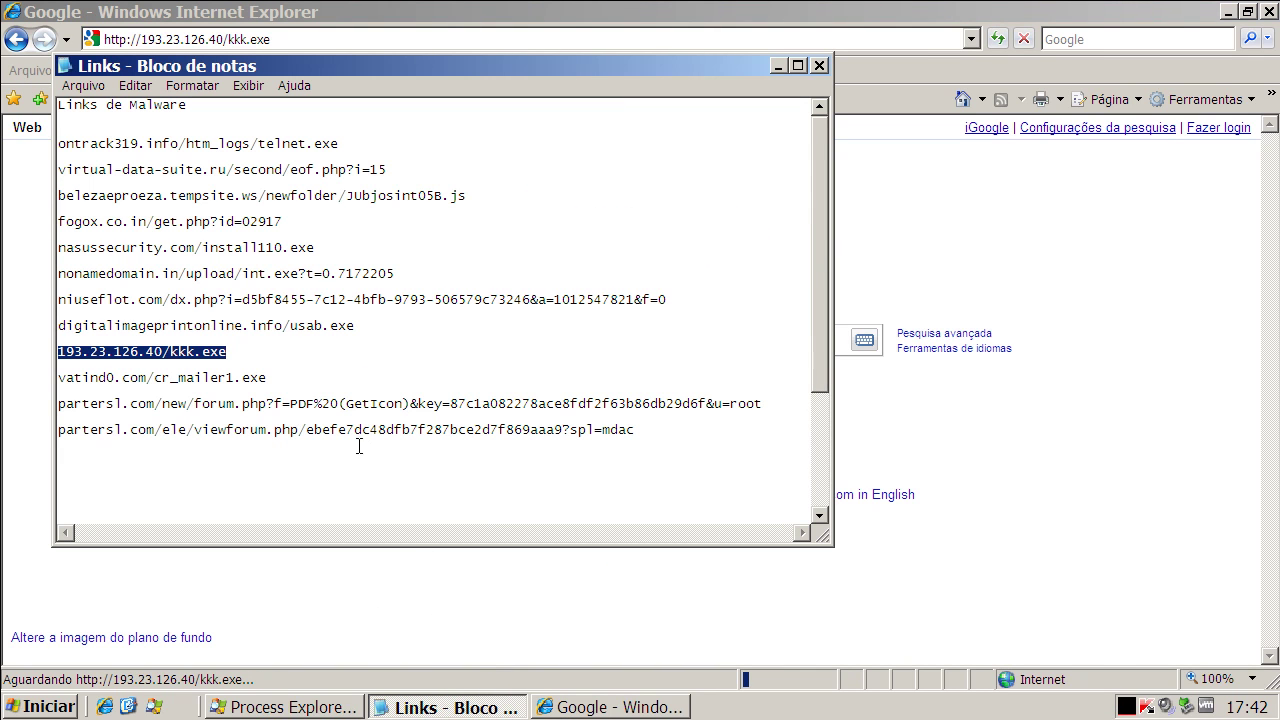
# - Copy vatind0.com/cr_mailer1.exe from the Links file and open a new browser tab for it
pyautogui.doubleClick(241, 381)
pyautogui.rightClick(239, 377)
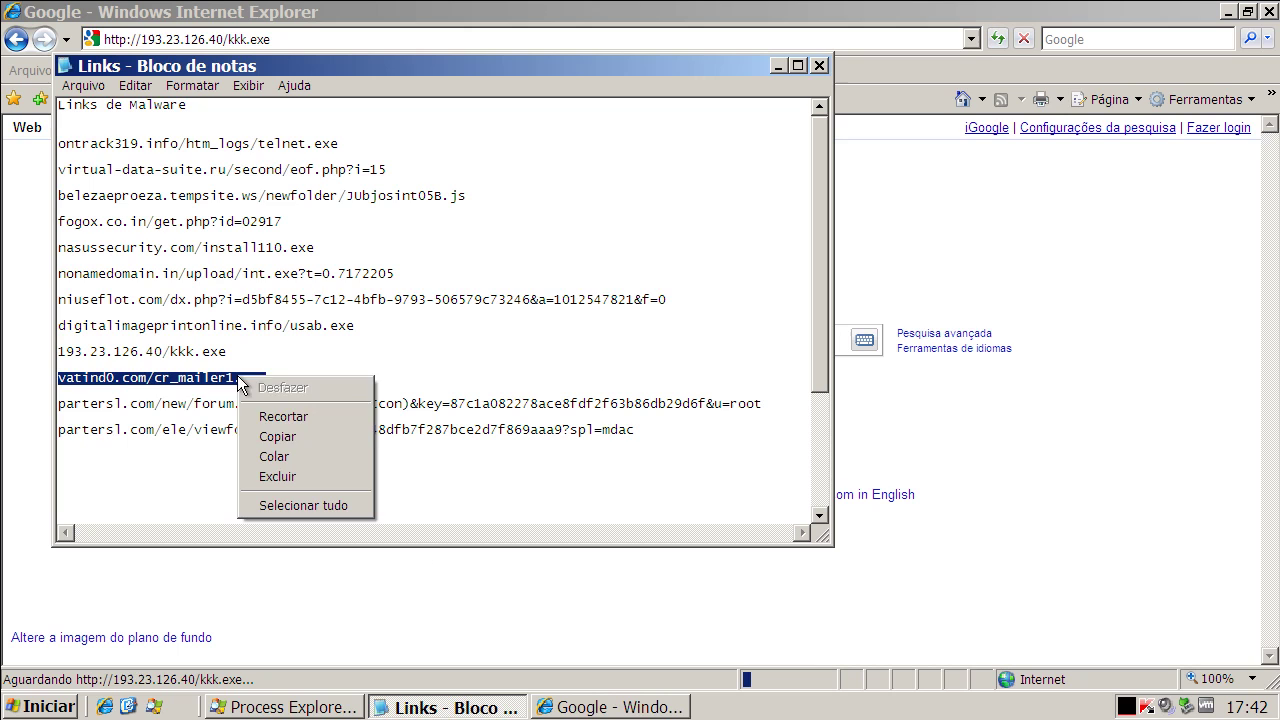
pyautogui.click(278, 437)
pyautogui.click(777, 70)
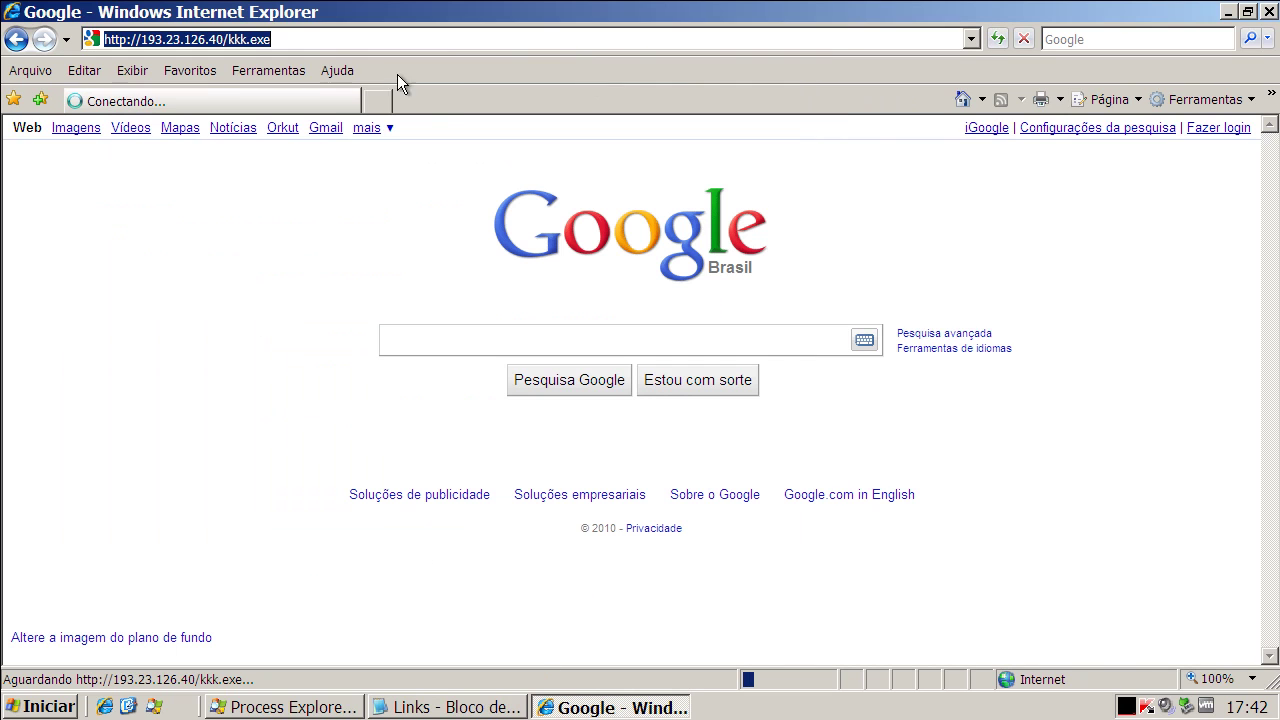
pyautogui.click(378, 101)
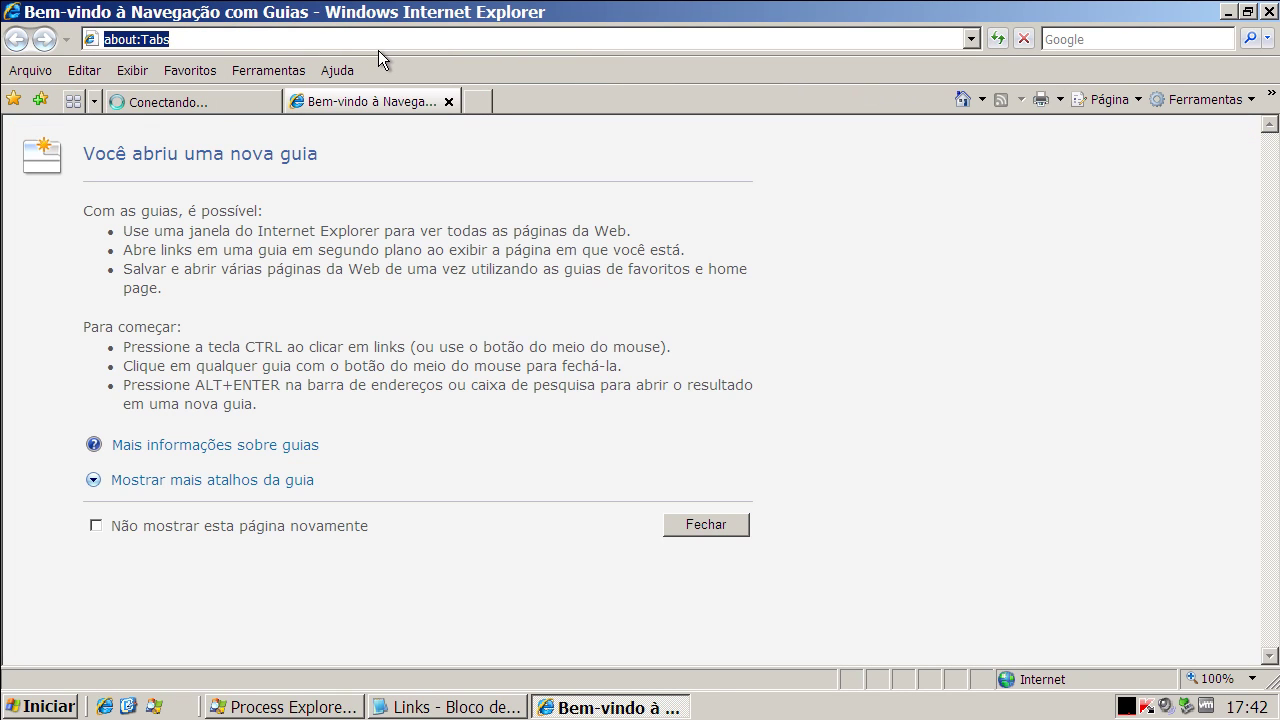
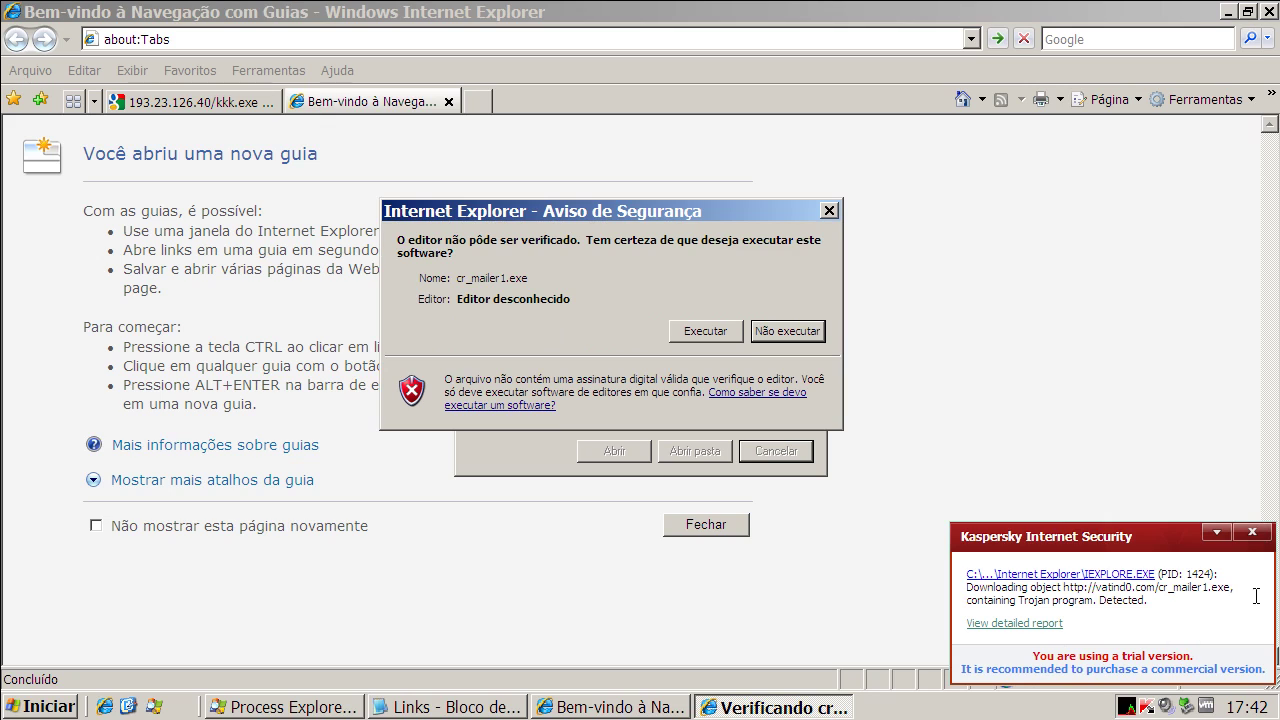
# - Dismiss the Kaspersky notifications about cr_mailer1.exe and run the file despite the unknown publisher warning
pyautogui.click(1256, 537)
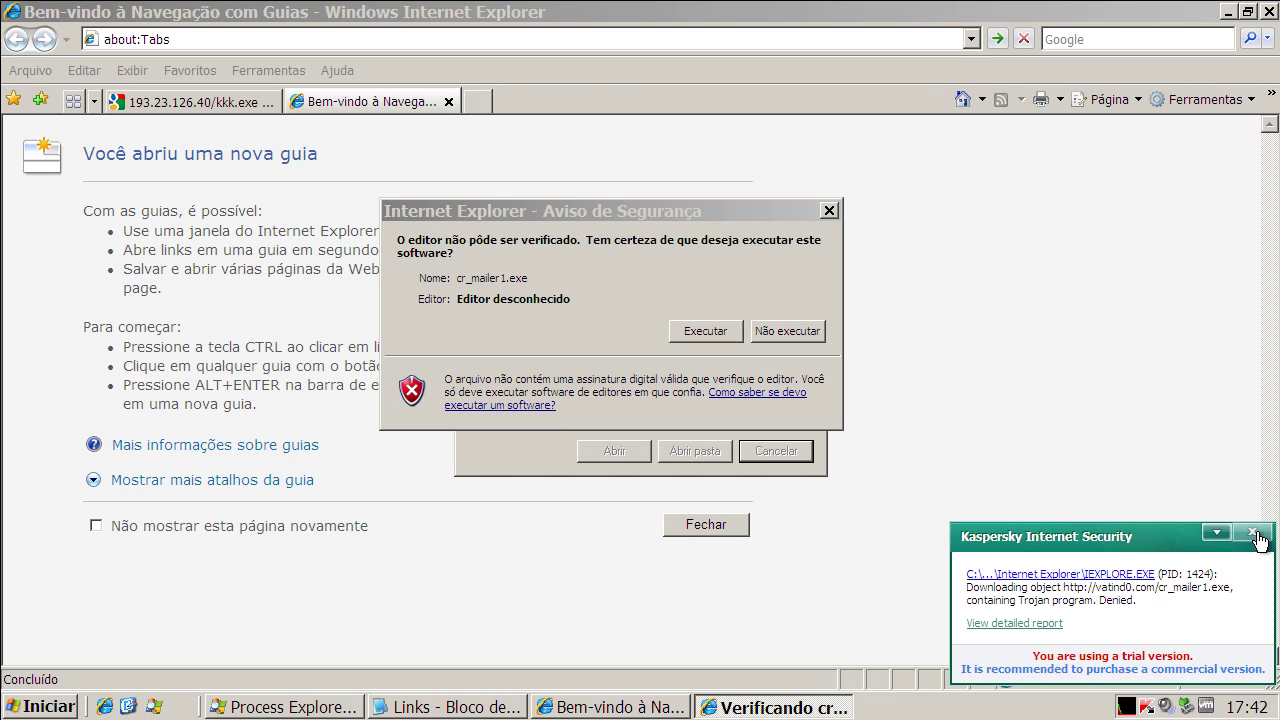
pyautogui.click(1256, 537)
pyautogui.click(703, 335)
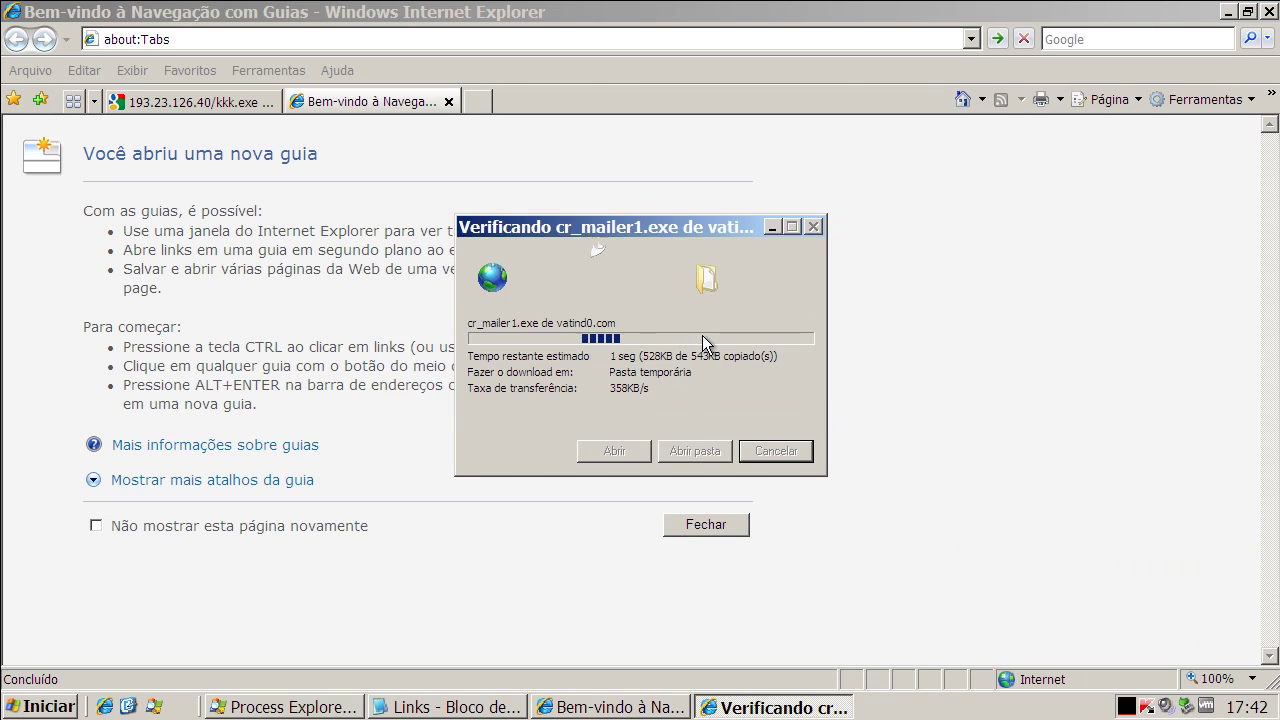
pyautogui.click(645, 407)
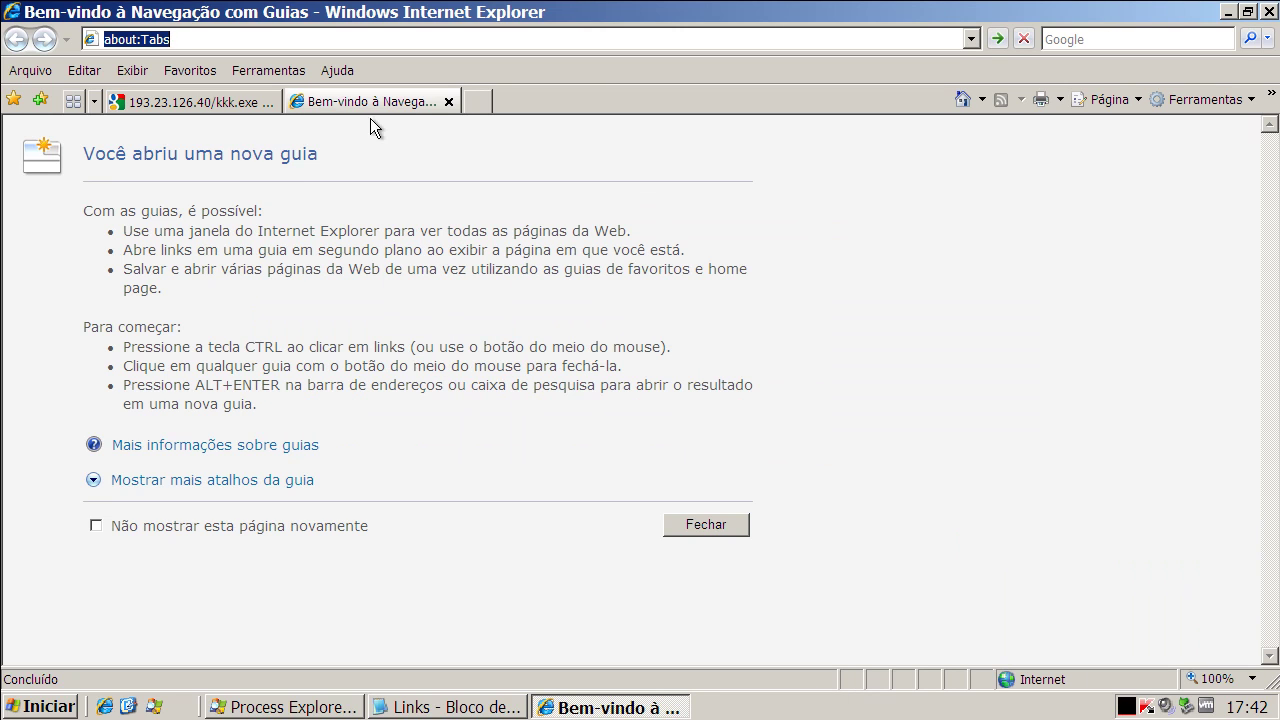
# - Close the extra browser tab and load the partersl.com/new/forum.php link, copied from the Links file, from the home page
pyautogui.click(448, 102)
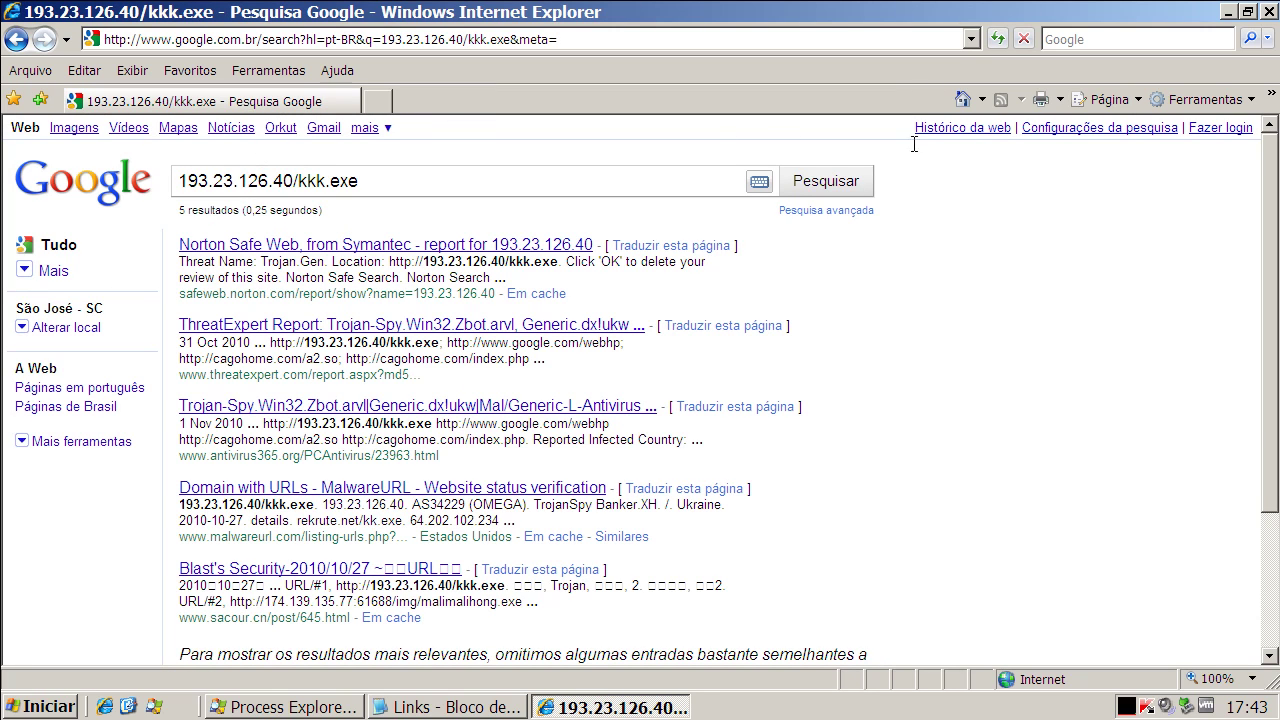
pyautogui.click(963, 99)
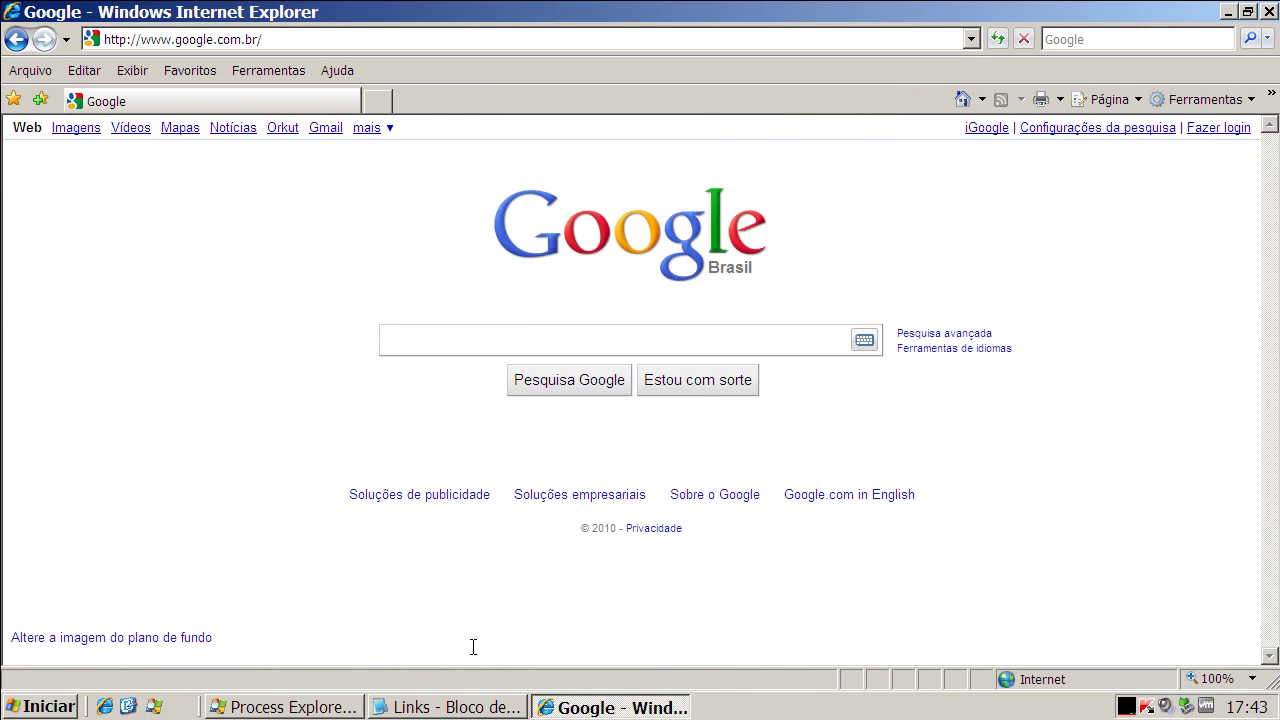
pyautogui.click(466, 706)
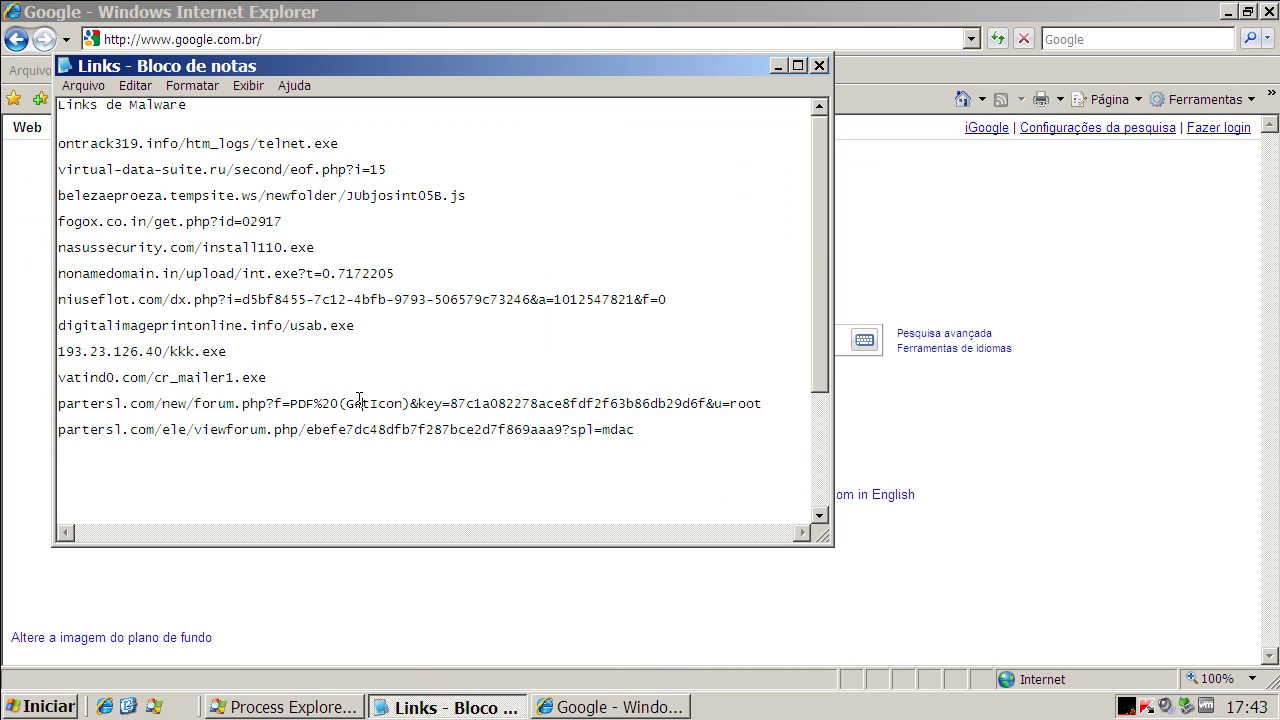
pyautogui.doubleClick(361, 405)
pyautogui.rightClick(360, 401)
pyautogui.click(389, 461)
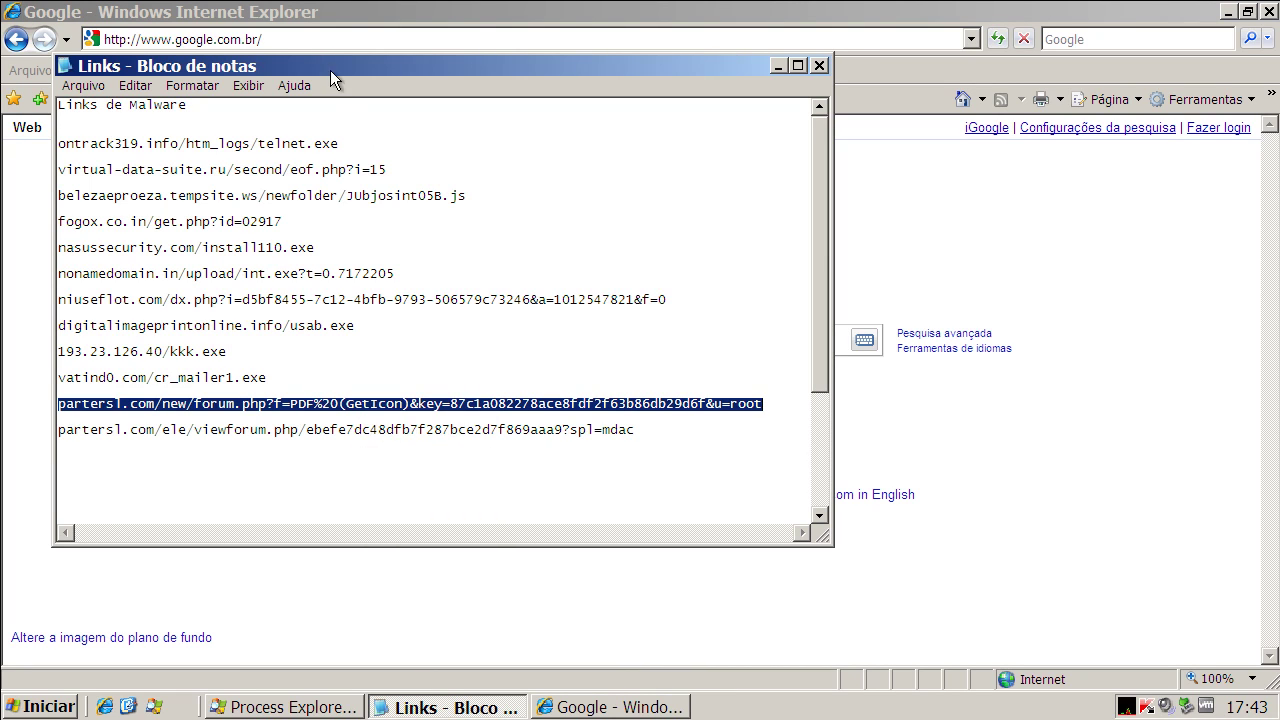
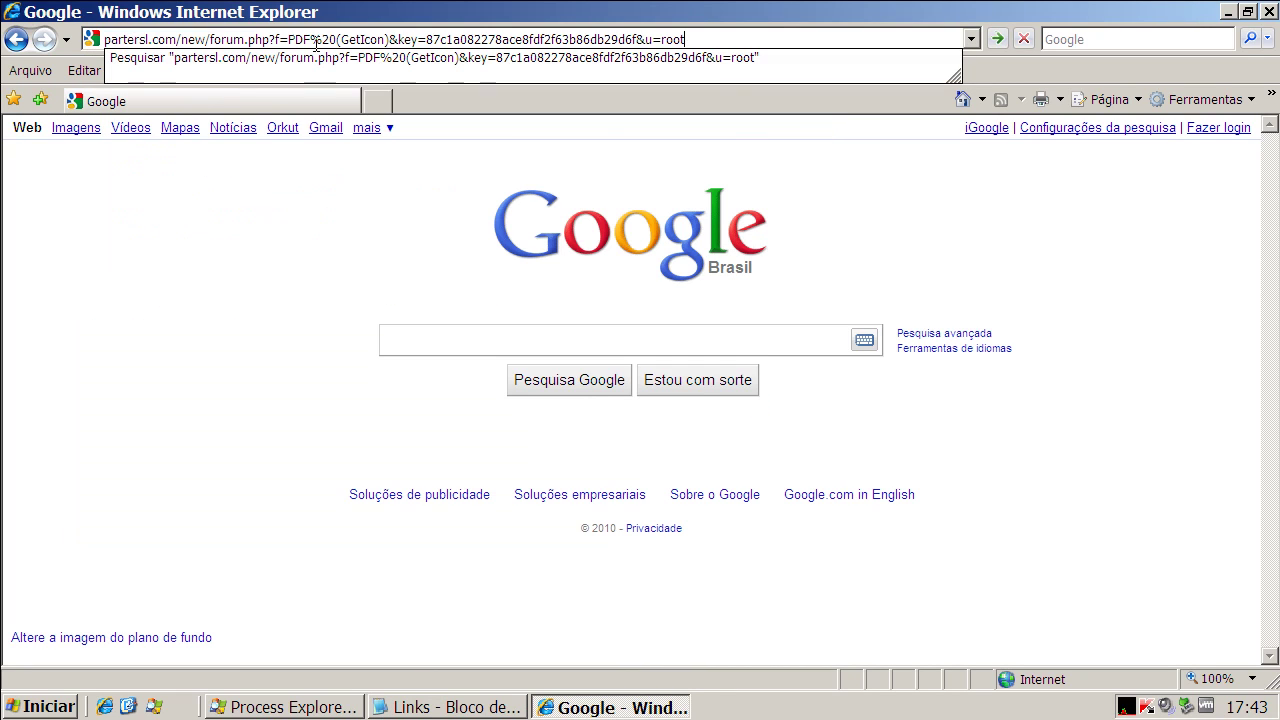
pyautogui.press('Return')
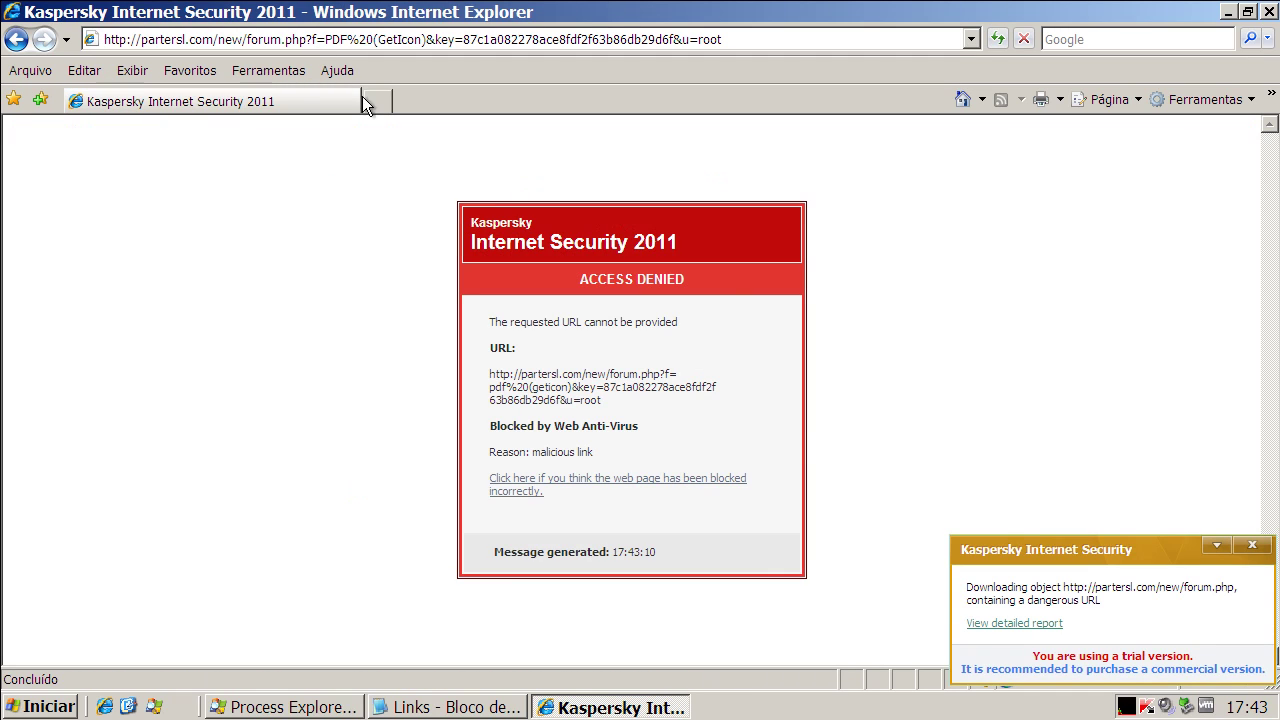
# - Dismiss the Kaspersky notification about partersl.com/new/forum.php and return the browser to its home page
pyautogui.click(1253, 547)
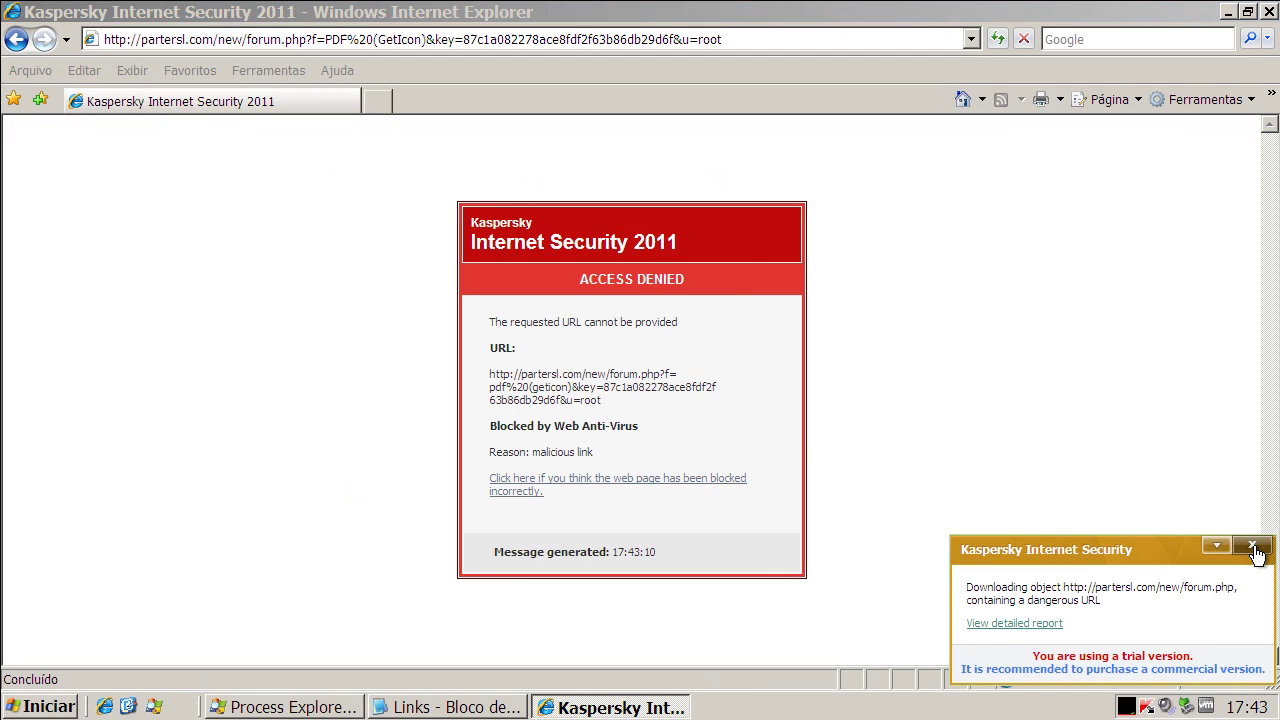
pyautogui.click(1253, 547)
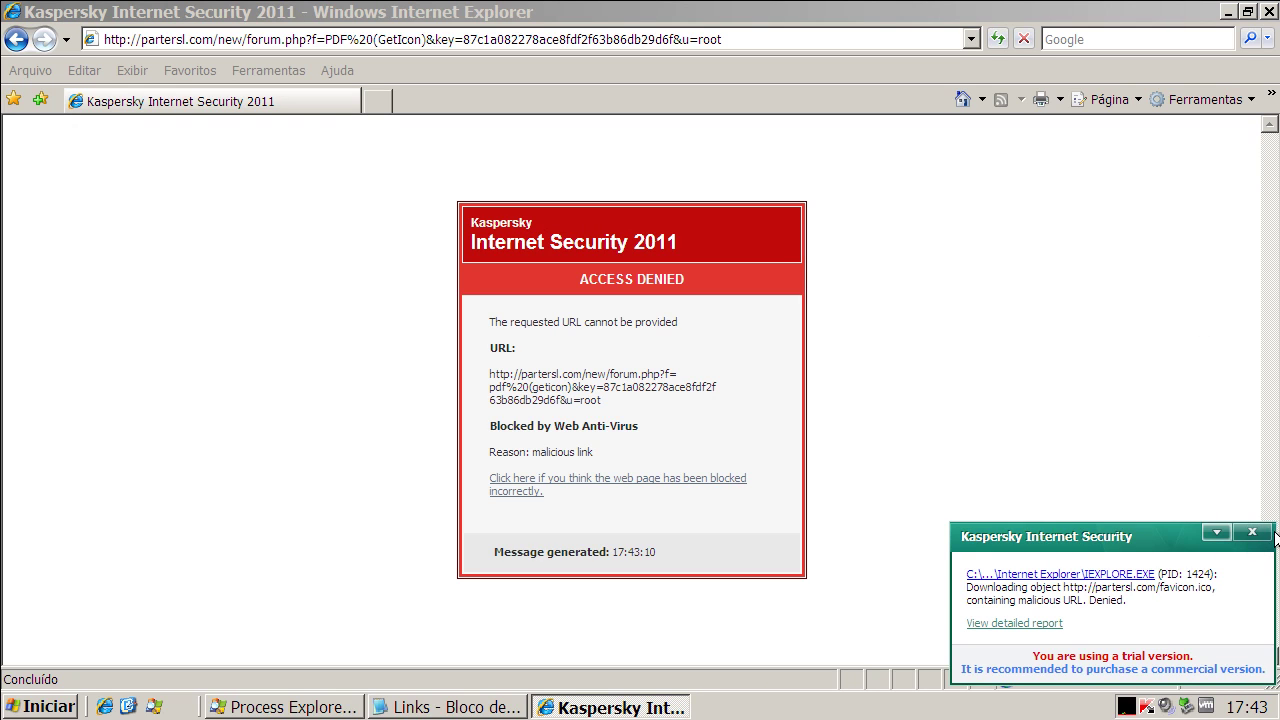
pyautogui.click(963, 99)
# - Copy the partersl.com/ele/viewforum.php link from the Links file and load it in the browser
pyautogui.click(480, 705)
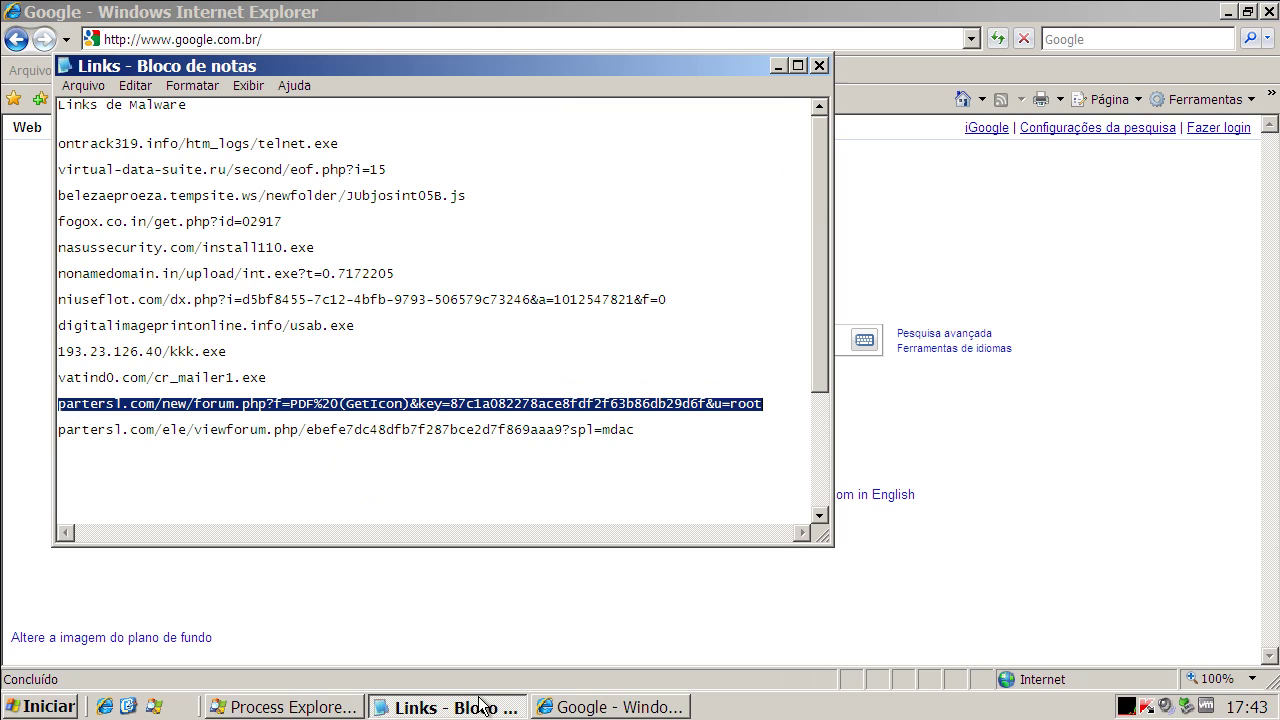
pyautogui.doubleClick(337, 432)
pyautogui.rightClick(337, 432)
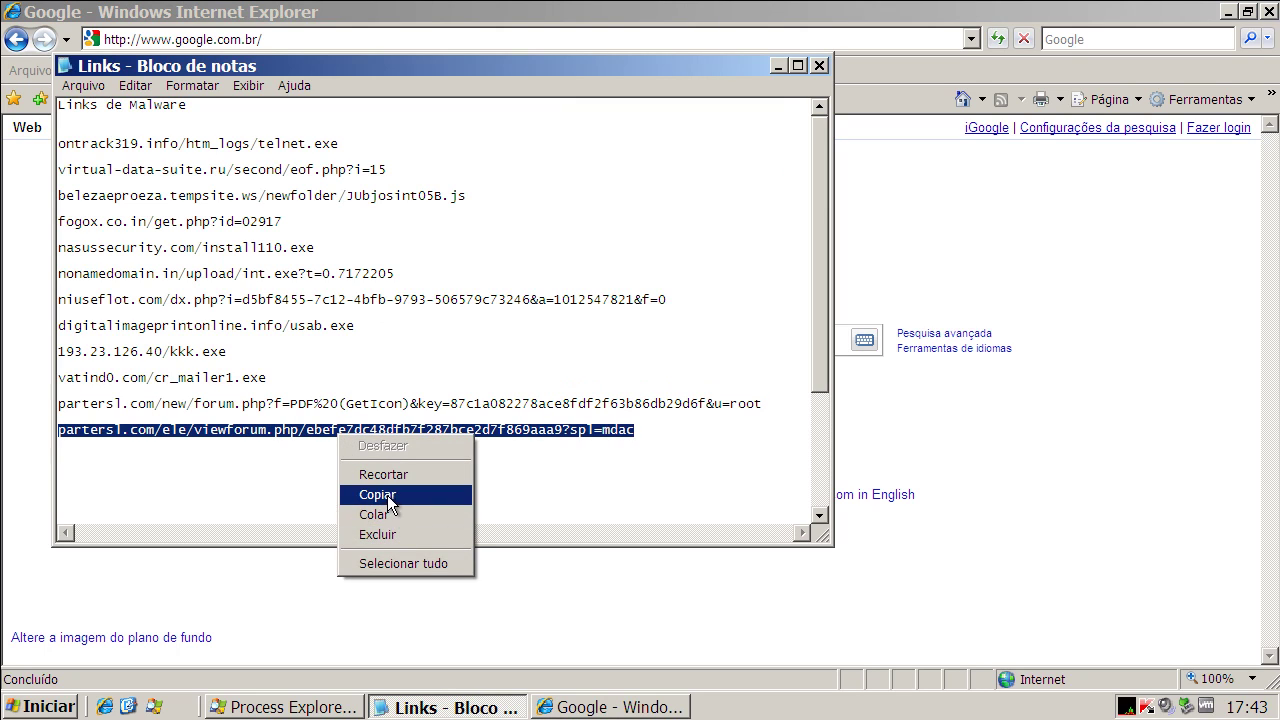
pyautogui.click(387, 495)
pyautogui.click(294, 38)
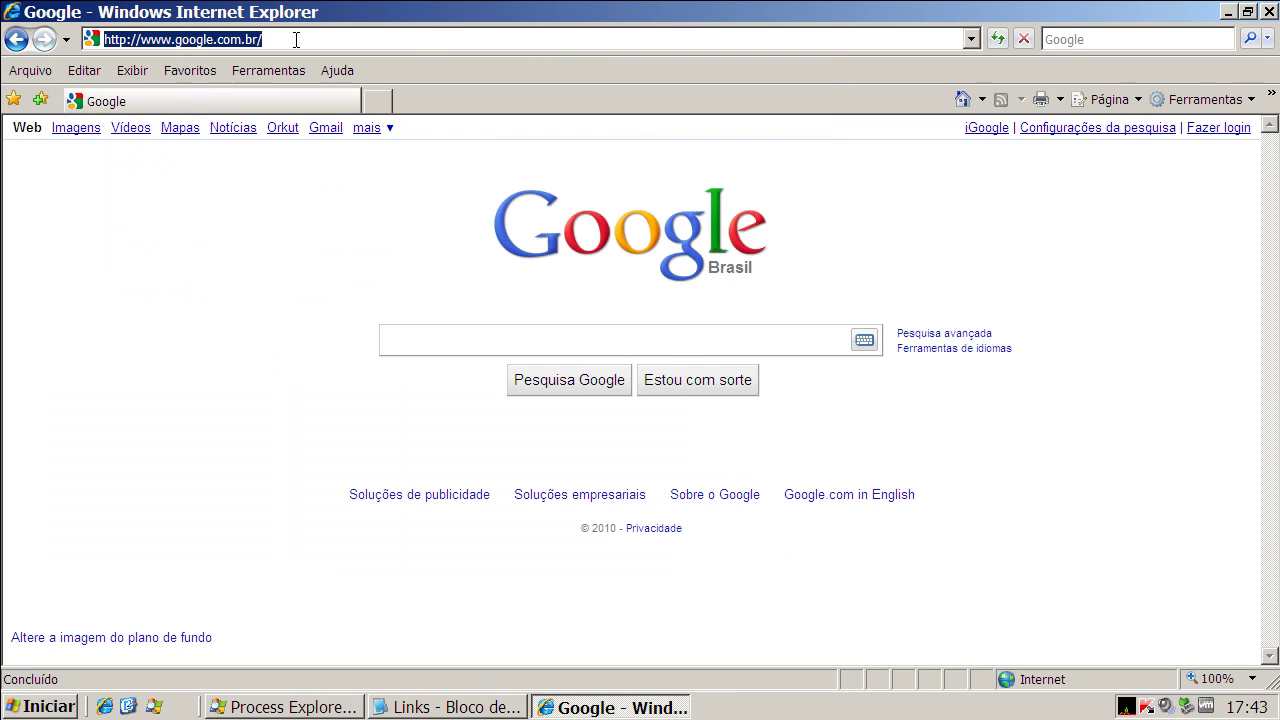
pyautogui.hotkey('ctrl', 'v')
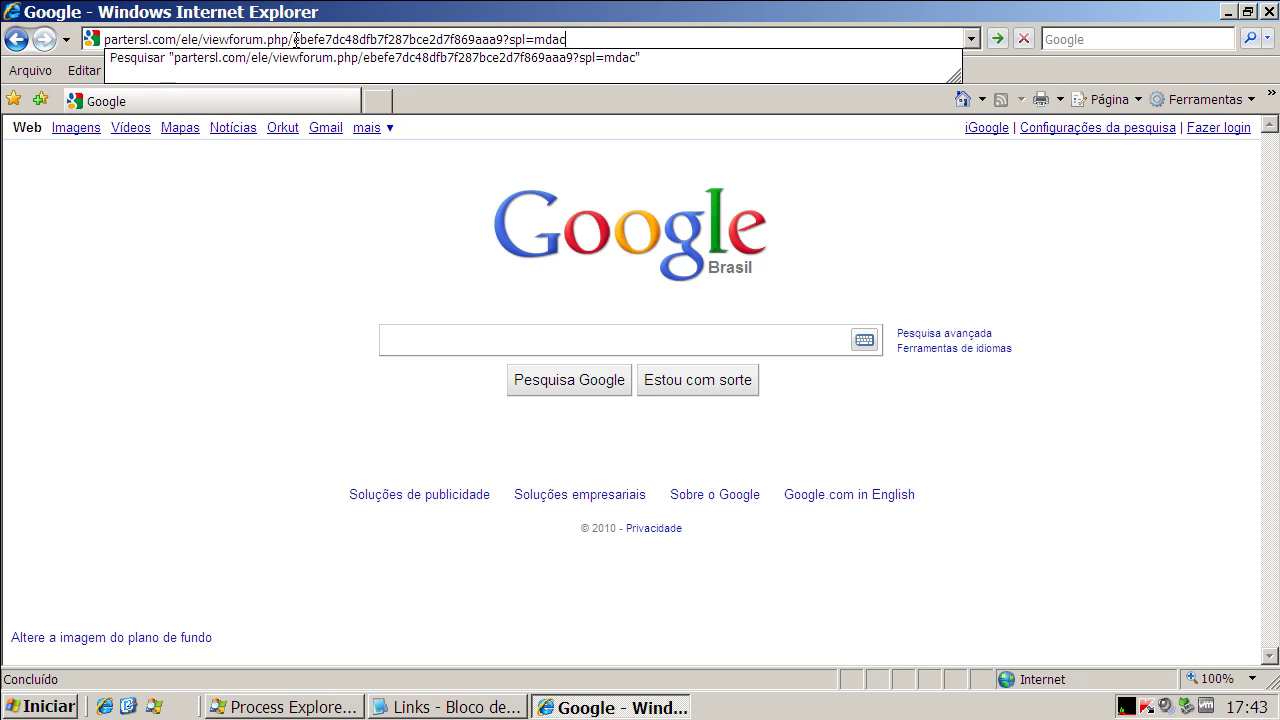
pyautogui.press('Return')
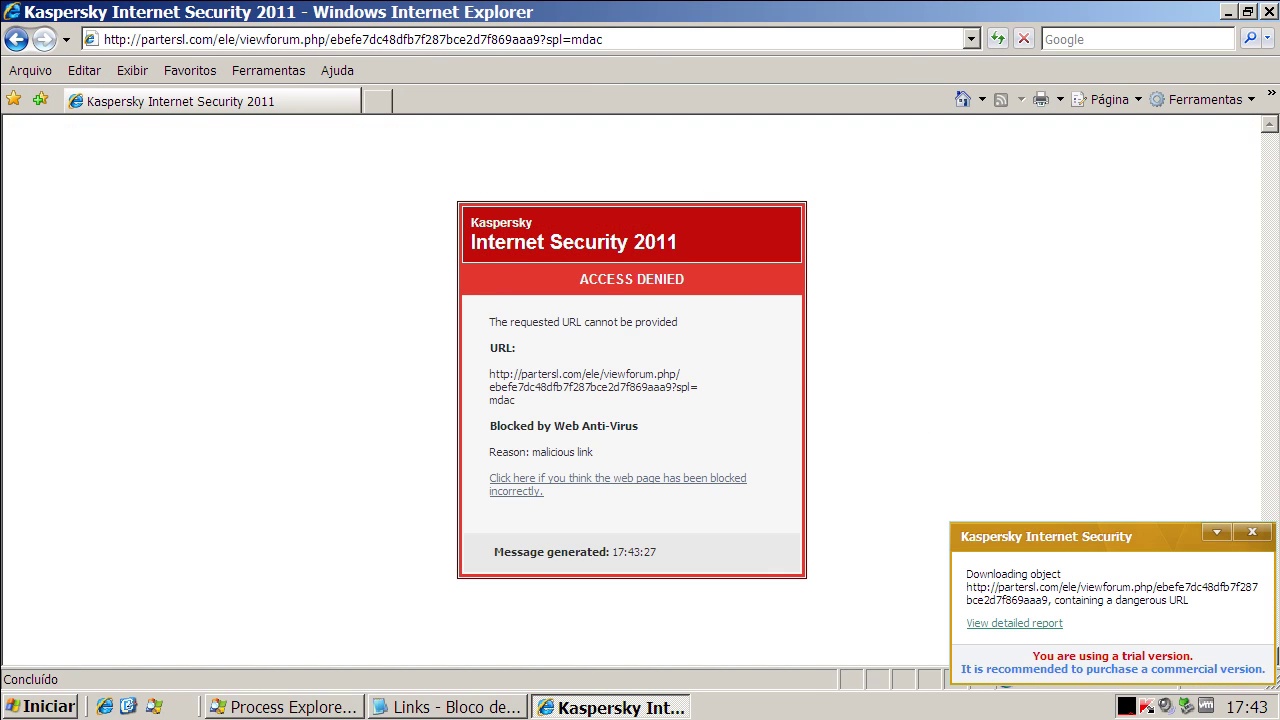
# - Dismiss the Kaspersky notifications about partersl.com/ele/viewforum.php and return the browser to its home page
pyautogui.click(1248, 538)
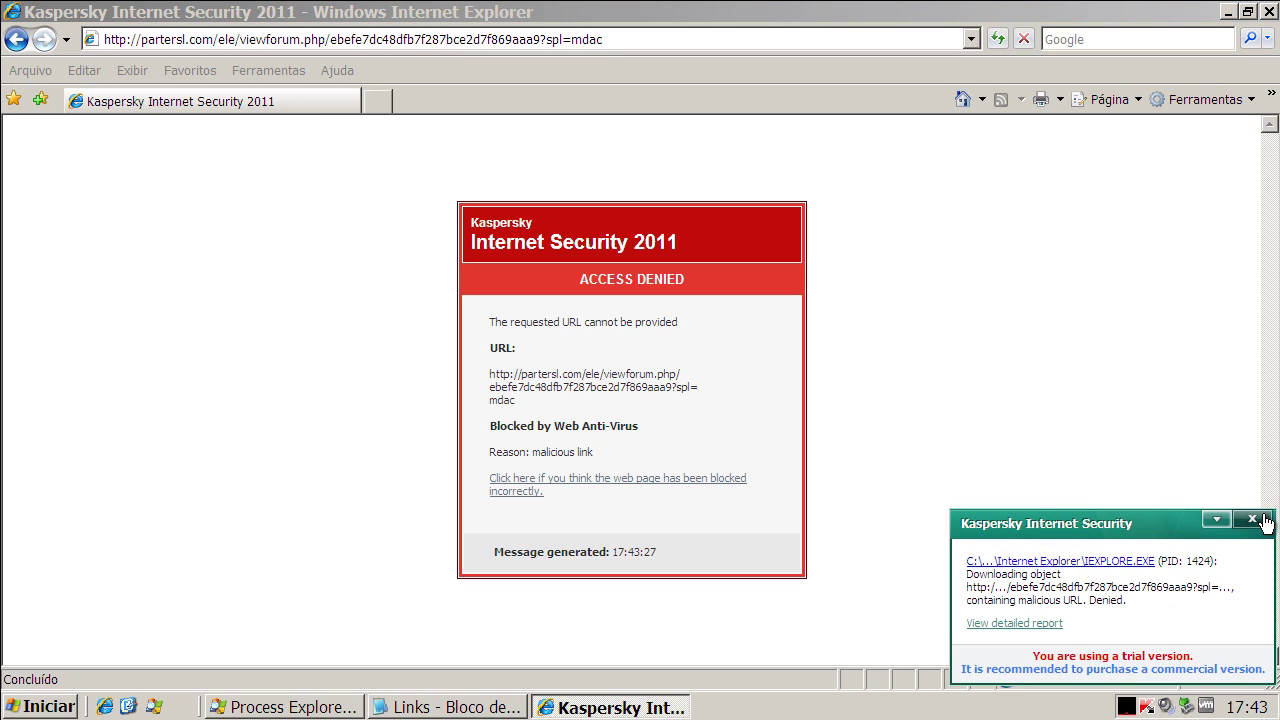
pyautogui.click(1263, 518)
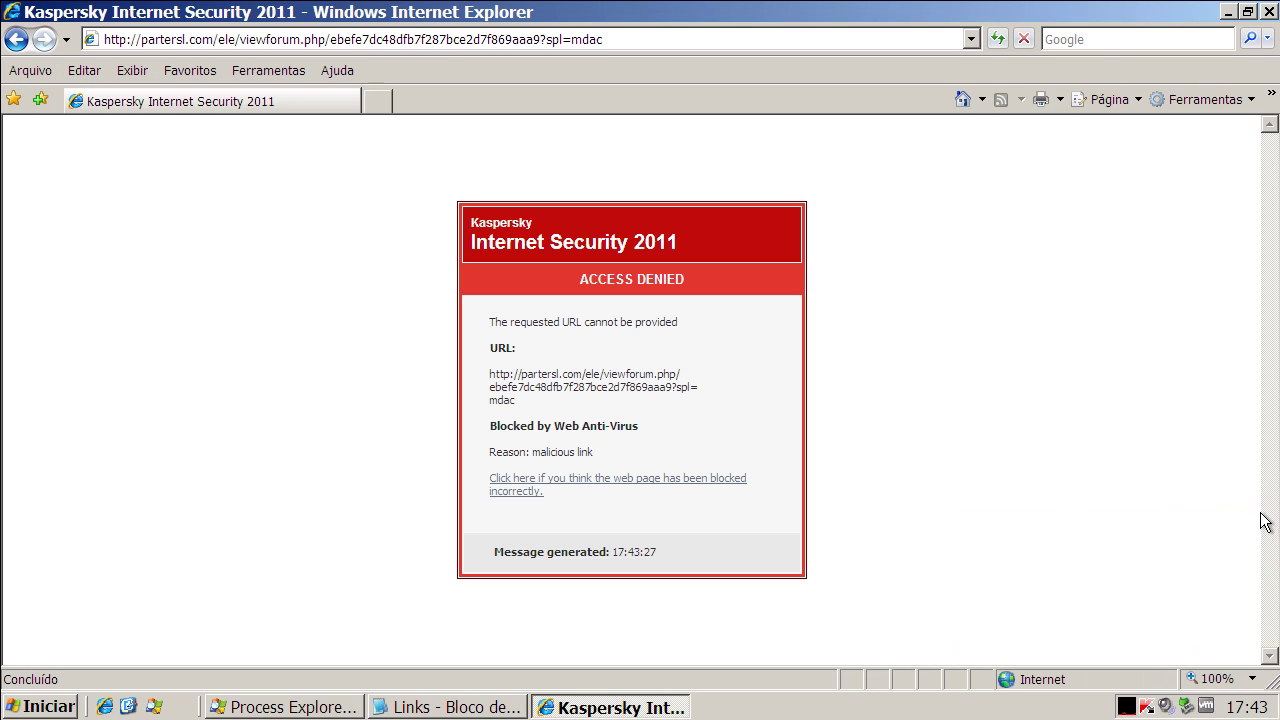
pyautogui.click(966, 101)
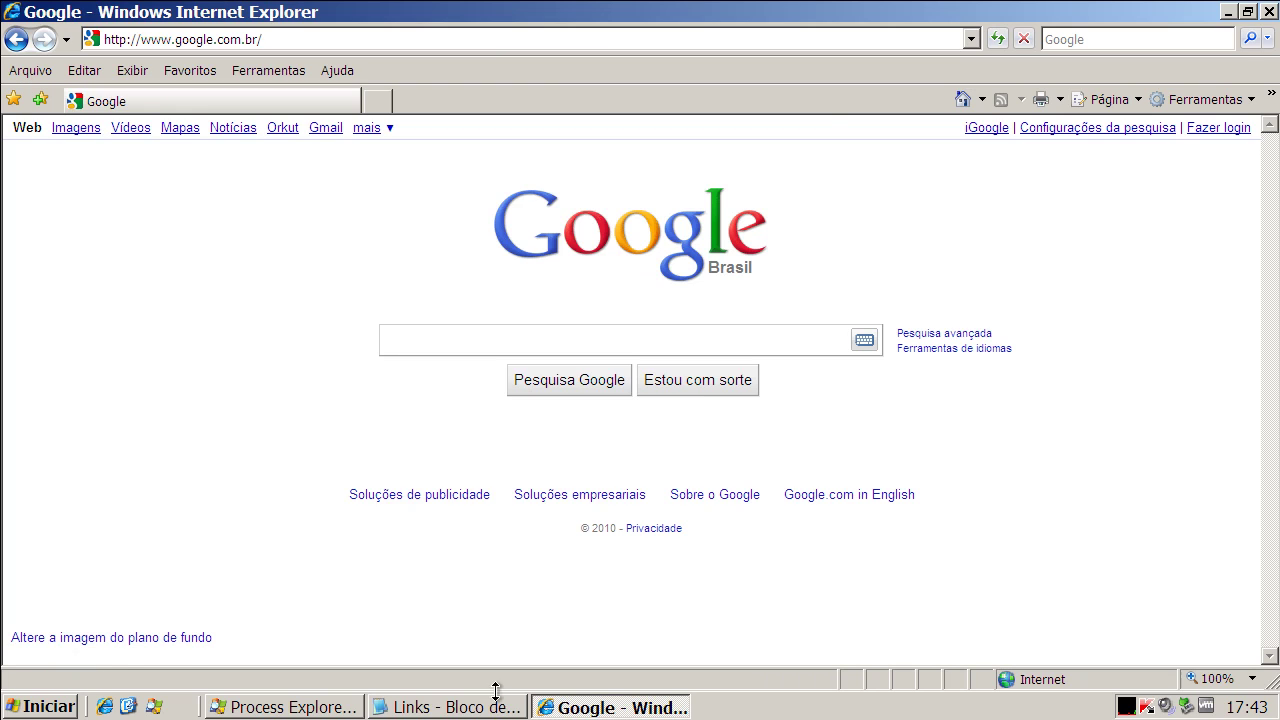
pyautogui.click(495, 703)
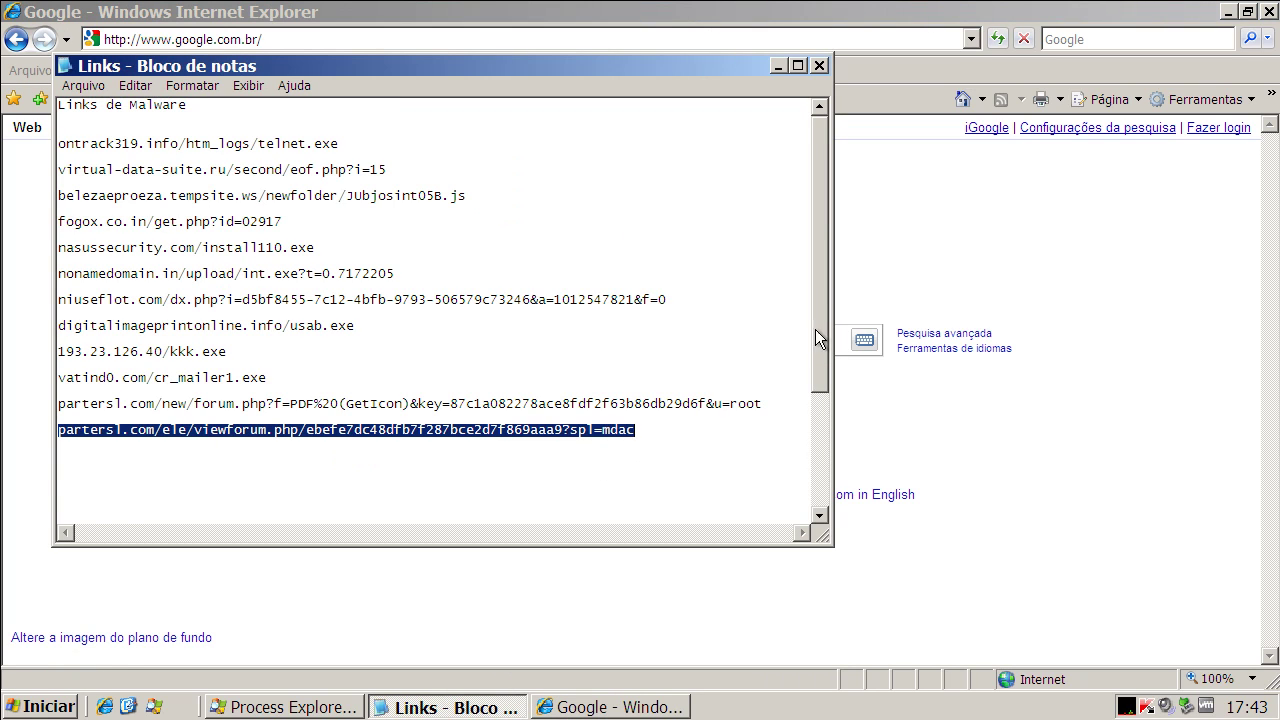
pyautogui.moveTo(815, 329); pyautogui.dragTo(819, 391)
pyautogui.click(218, 408)
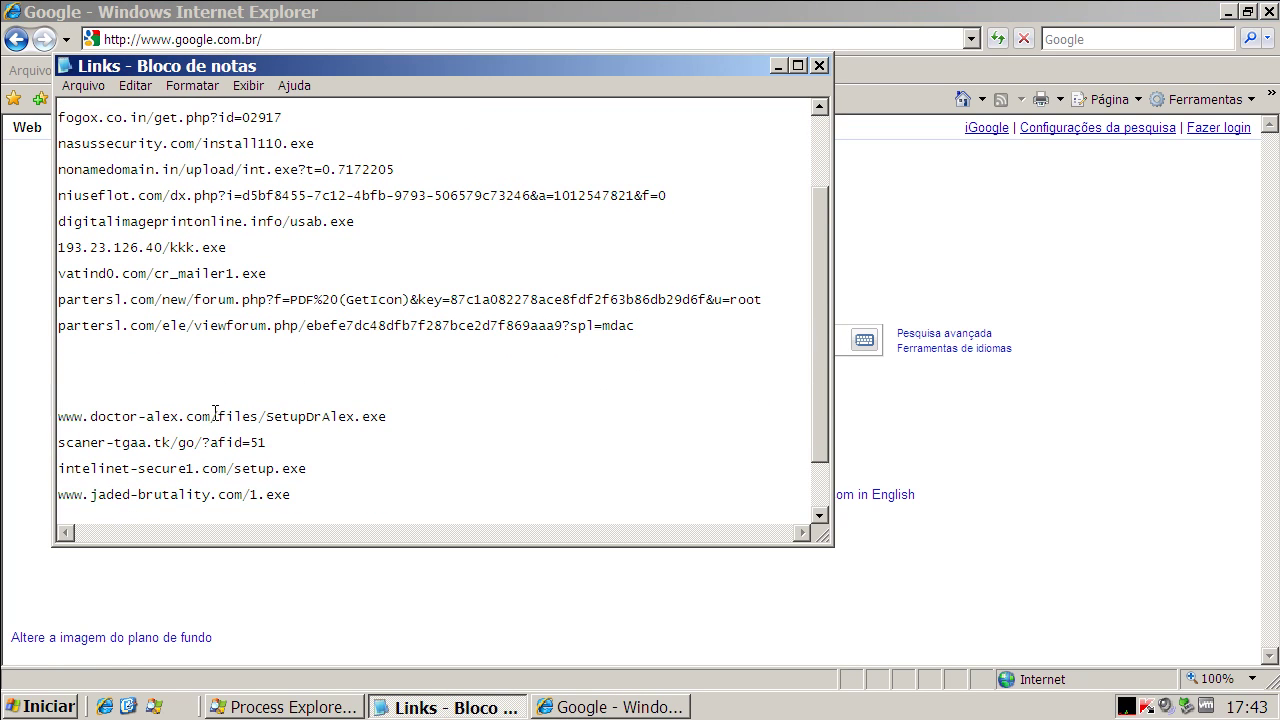
pyautogui.doubleClick(215, 413)
pyautogui.rightClick(216, 414)
pyautogui.click(247, 475)
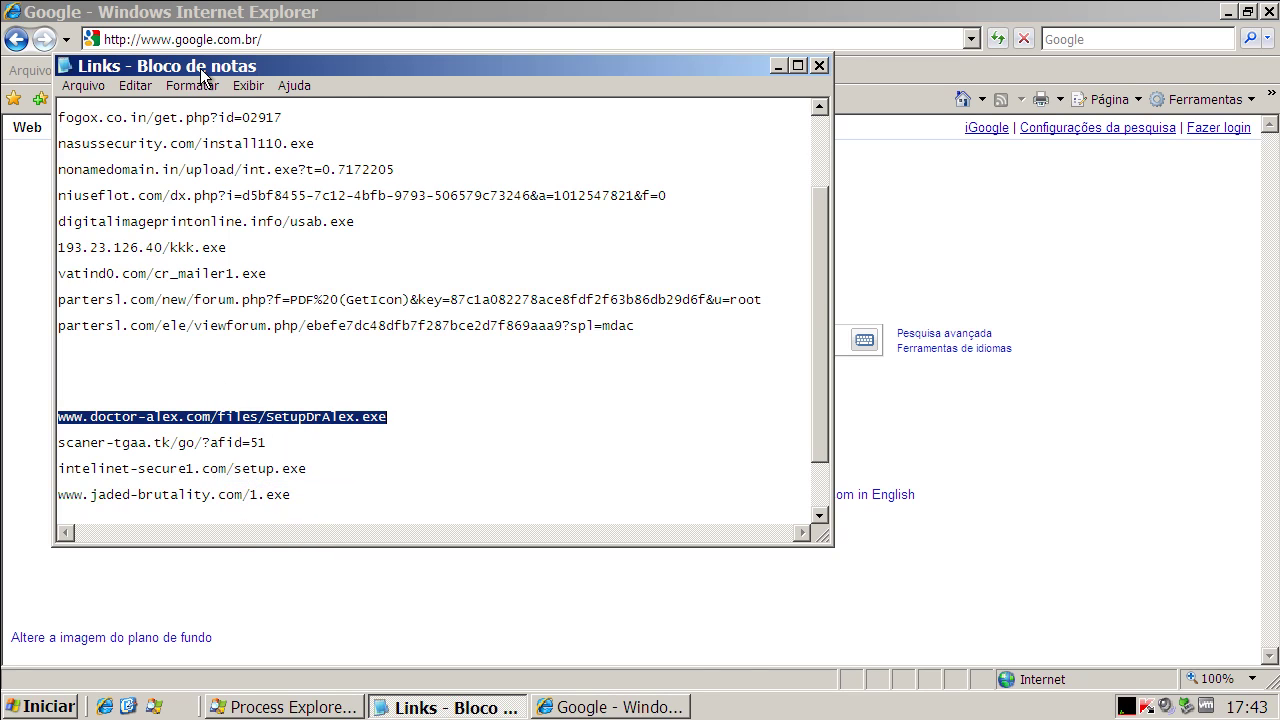
pyautogui.click(195, 42)
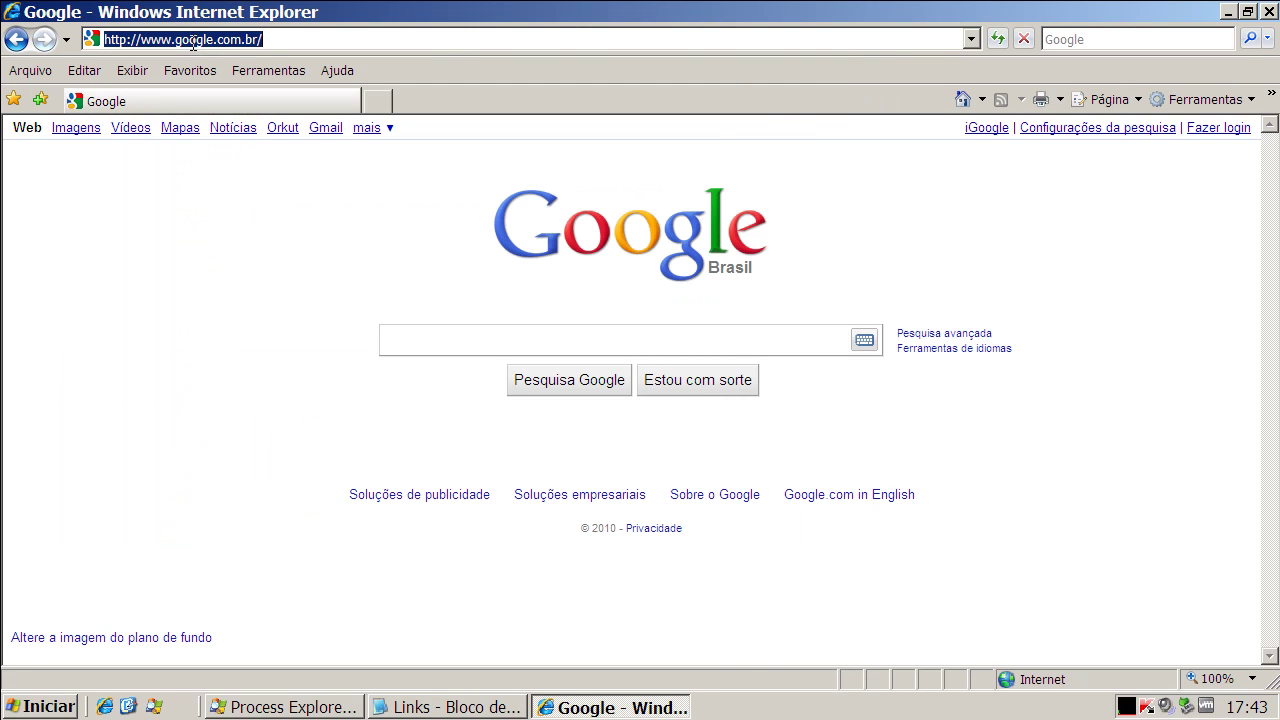
pyautogui.hotkey('ctrl', 'v')
pyautogui.press('Return')
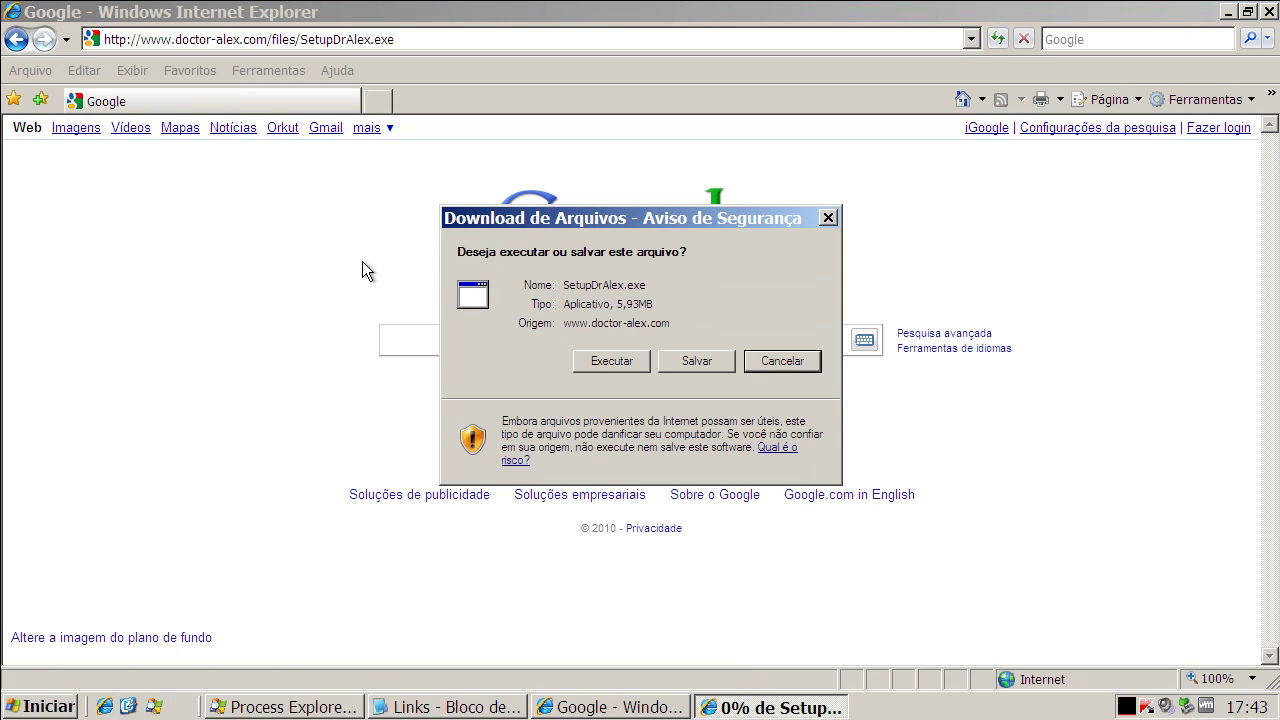
# - Run SetupDrAlex.exe and install Doctor Alex in the default folder, with Run Doctor Alex enabled at the end of setup
pyautogui.click(616, 363)
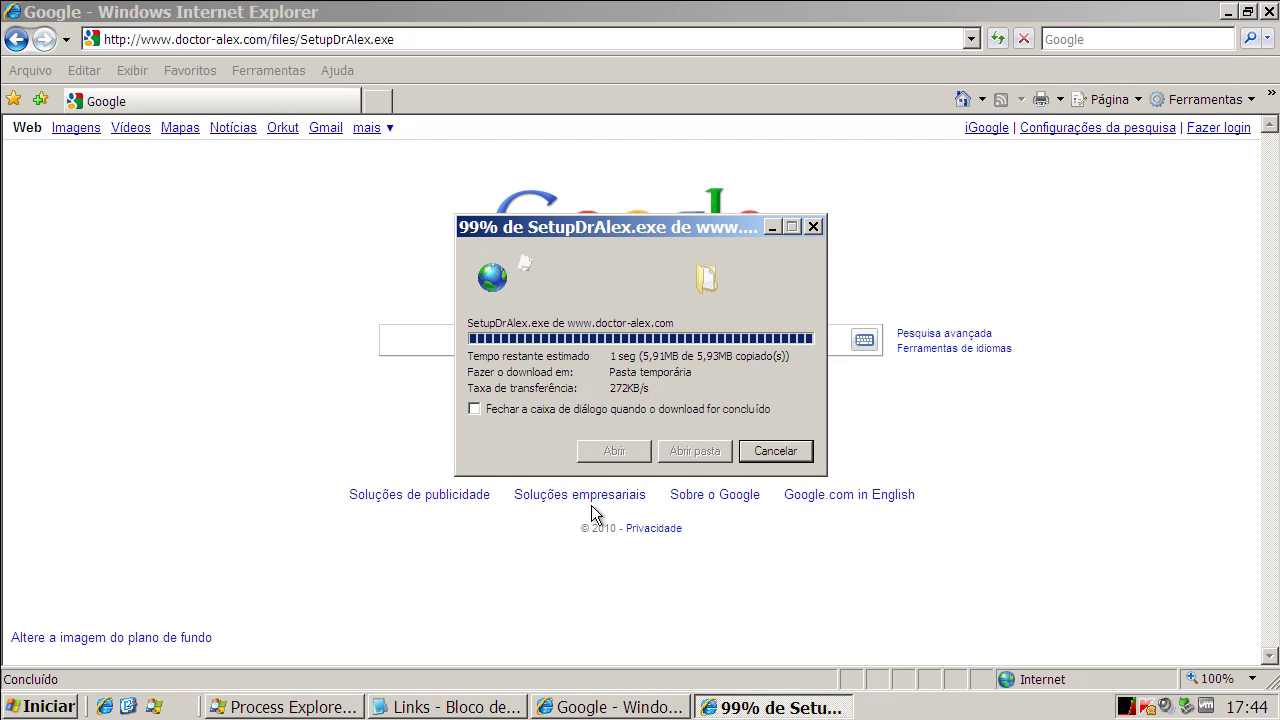
pyautogui.click(707, 355)
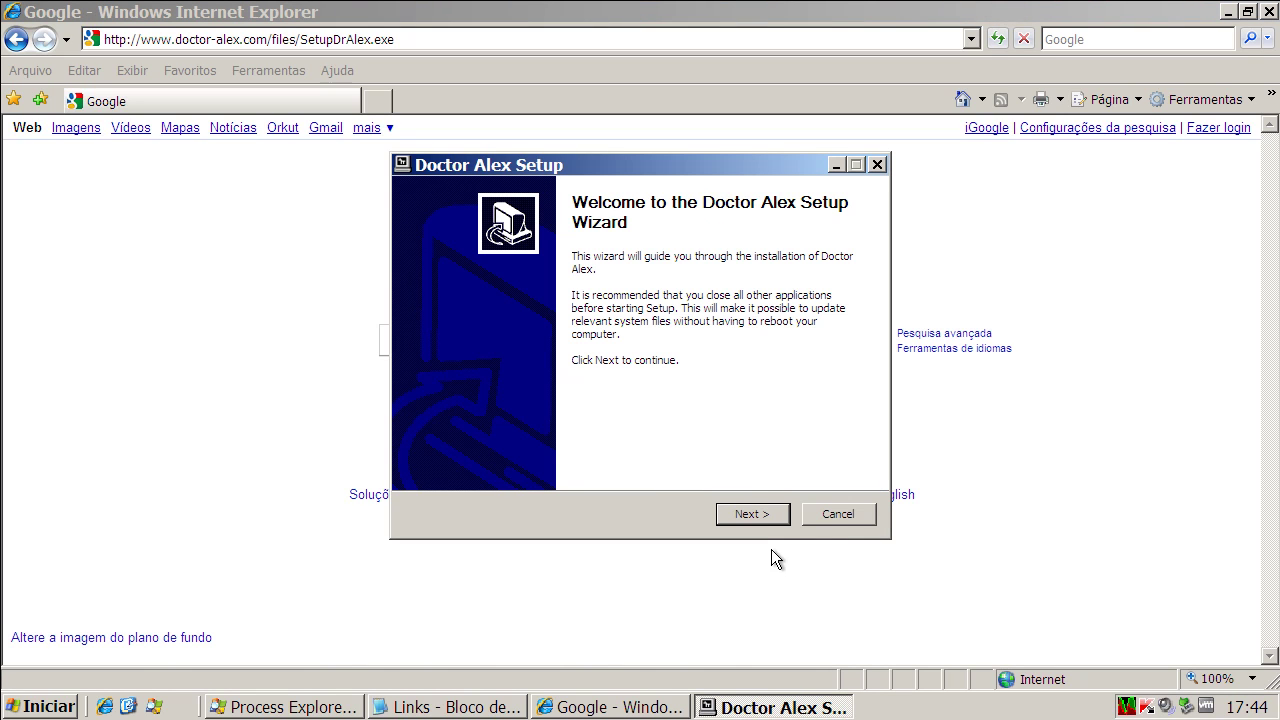
pyautogui.click(766, 516)
pyautogui.click(764, 512)
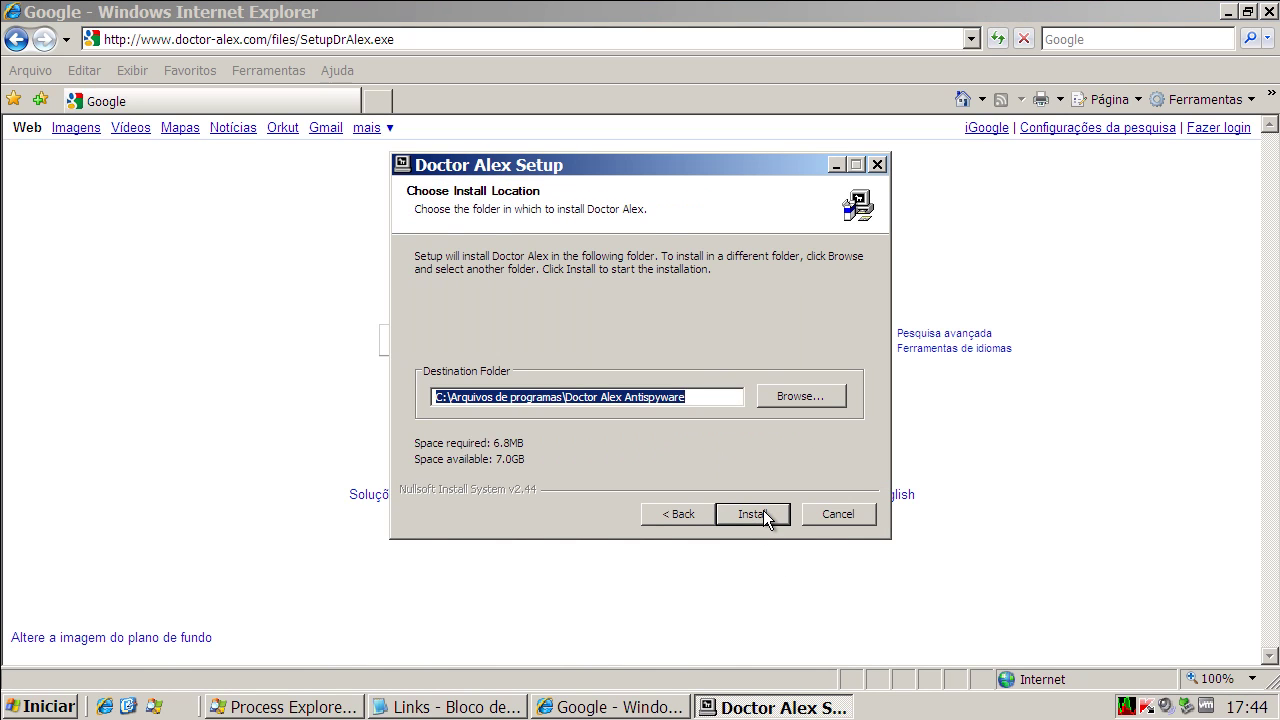
pyautogui.click(764, 512)
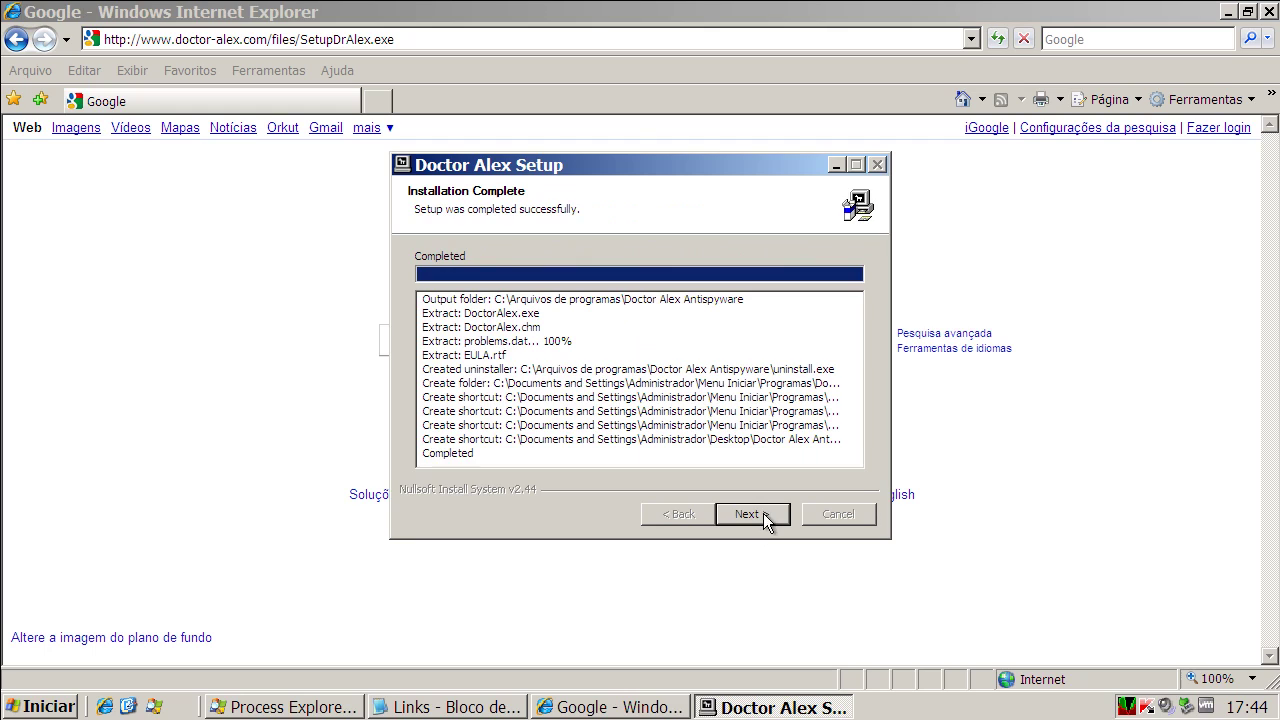
pyautogui.click(764, 514)
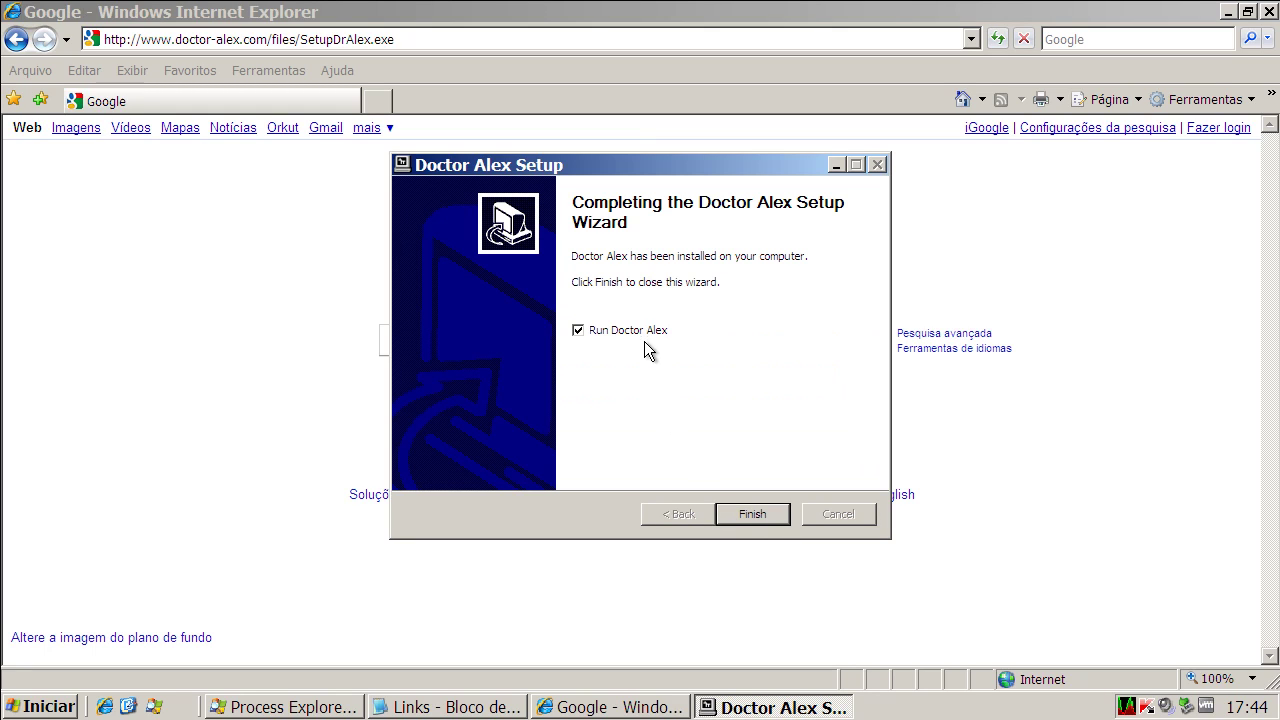
pyautogui.click(740, 517)
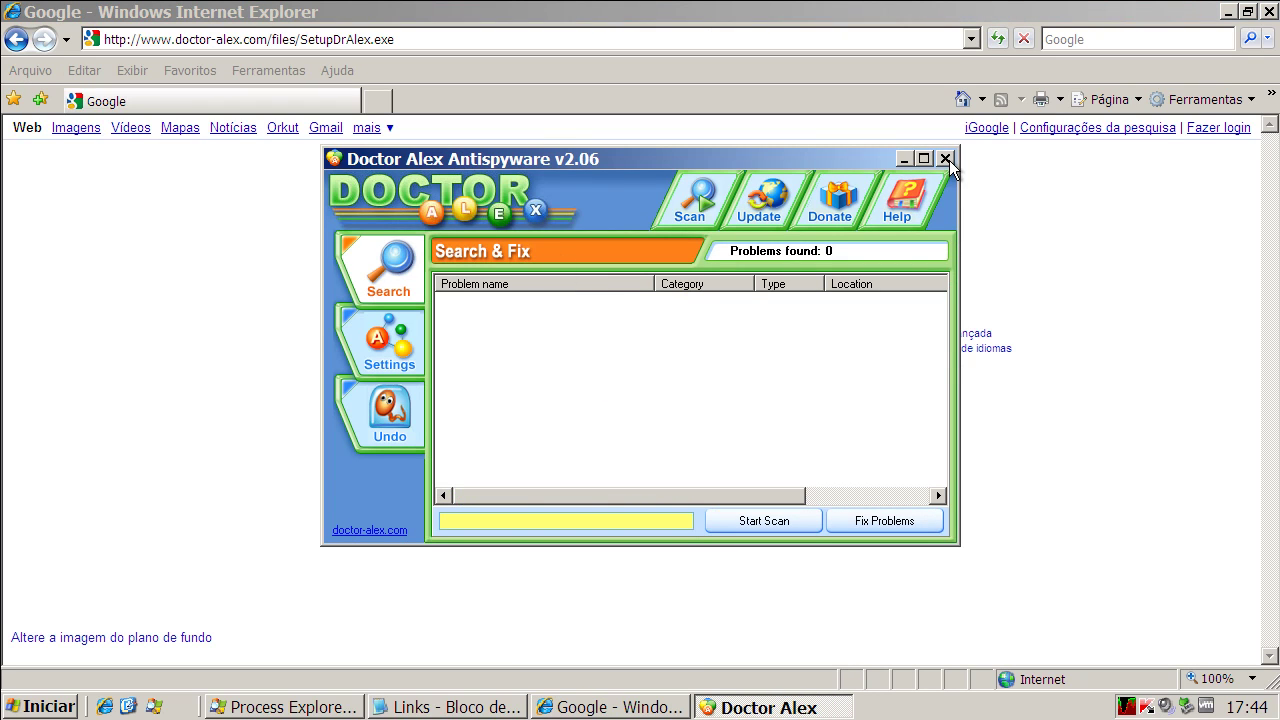
# - Check Doctor Alex Antispyware for updates and start a scan
pyautogui.click(770, 210)
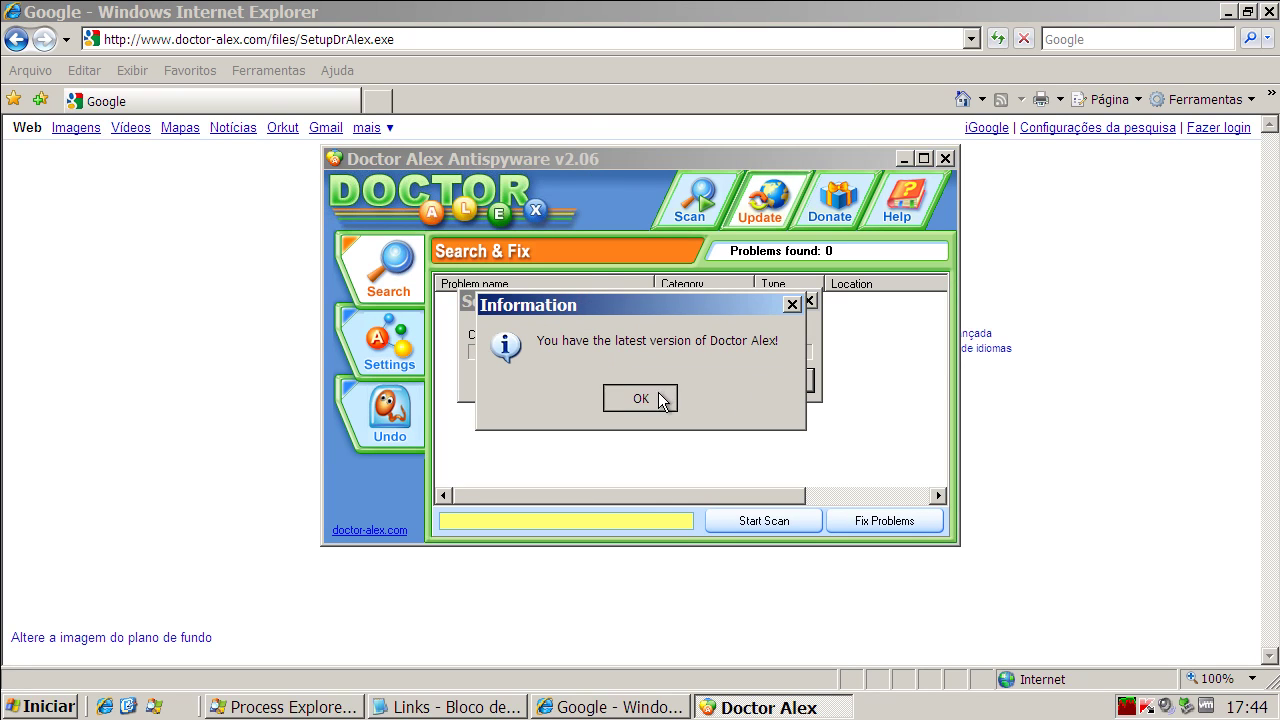
pyautogui.click(660, 397)
pyautogui.click(686, 213)
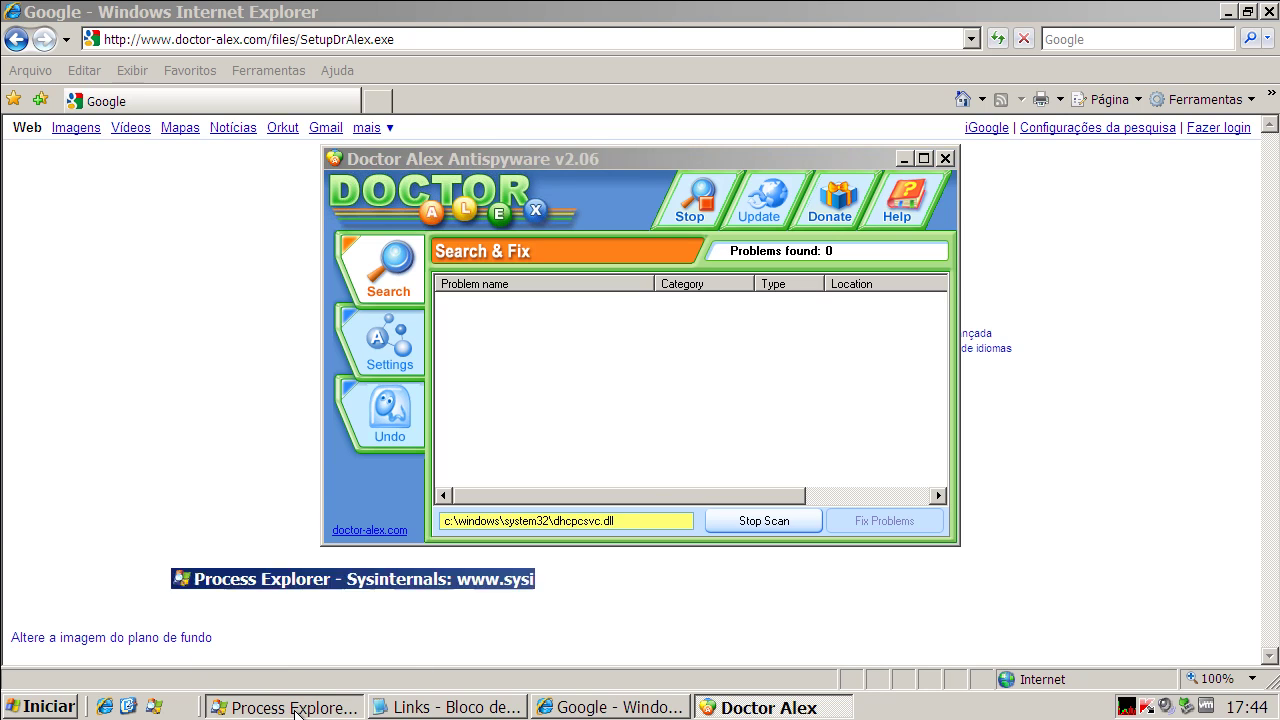
# - Switch to Process Explorer, kill the DoctorAlex.exe process, and minimize the window
pyautogui.click(295, 708)
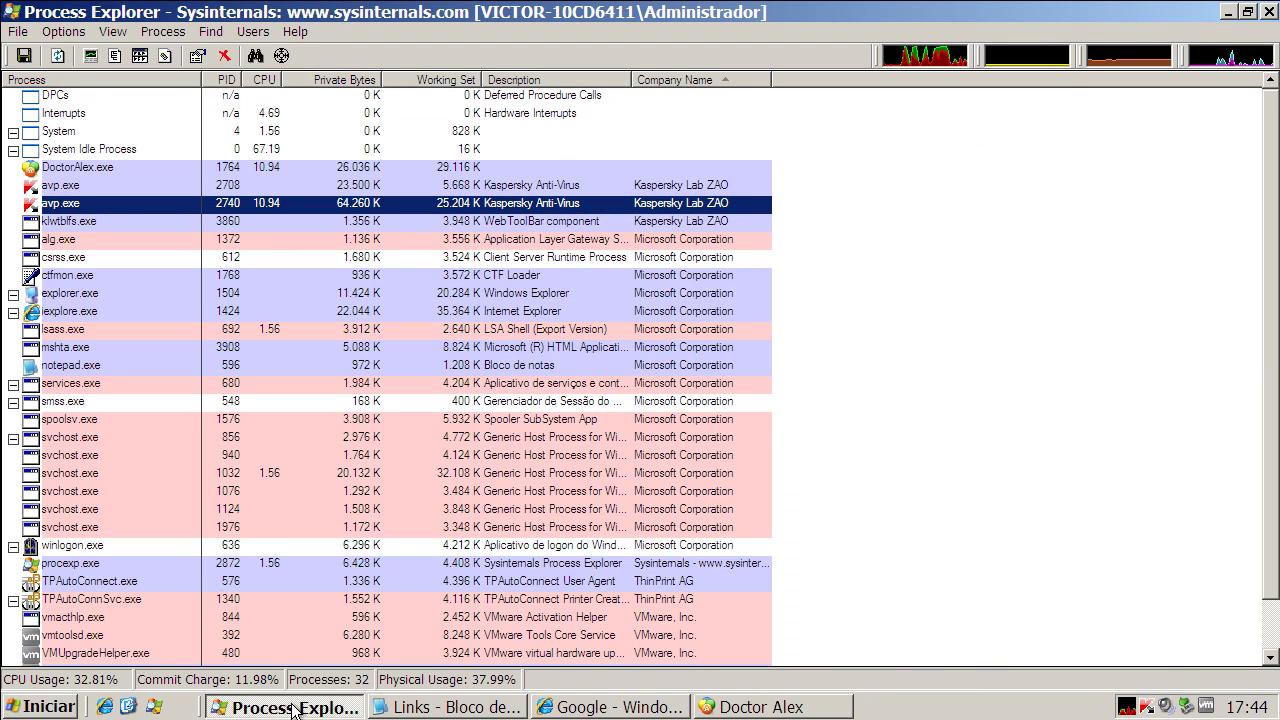
pyautogui.click(68, 170)
pyautogui.rightClick(67, 169)
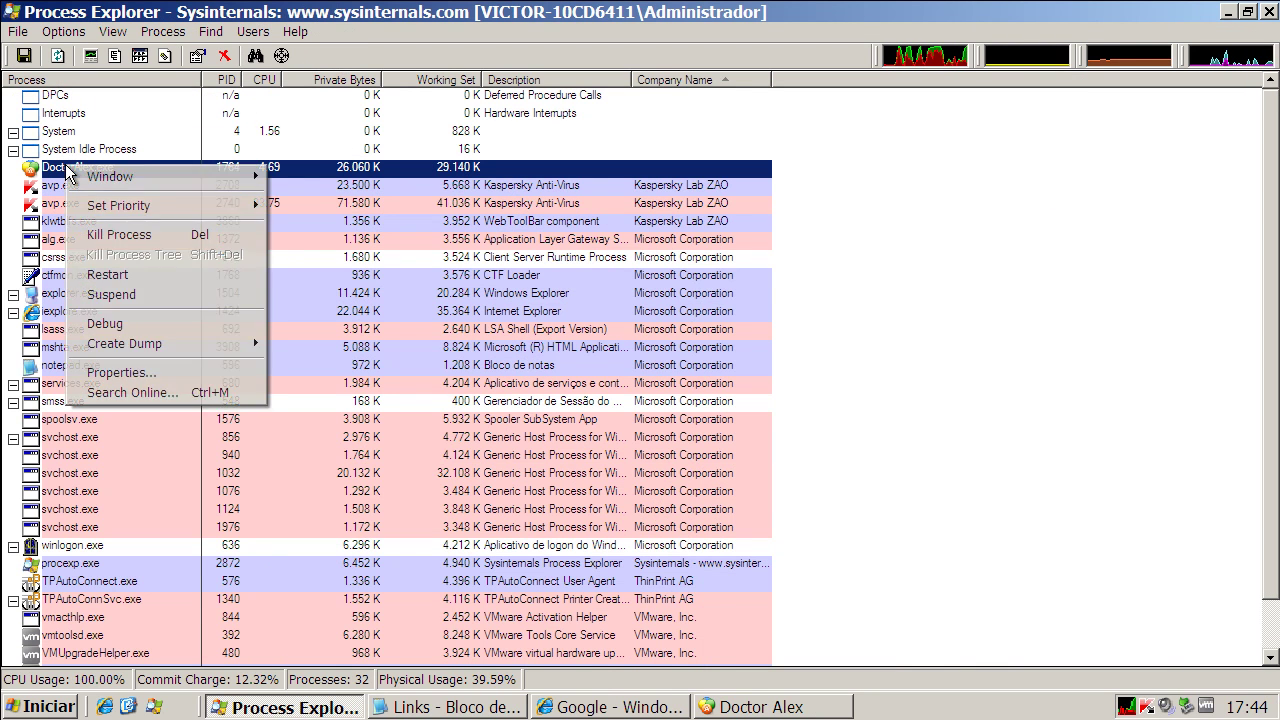
pyautogui.click(103, 235)
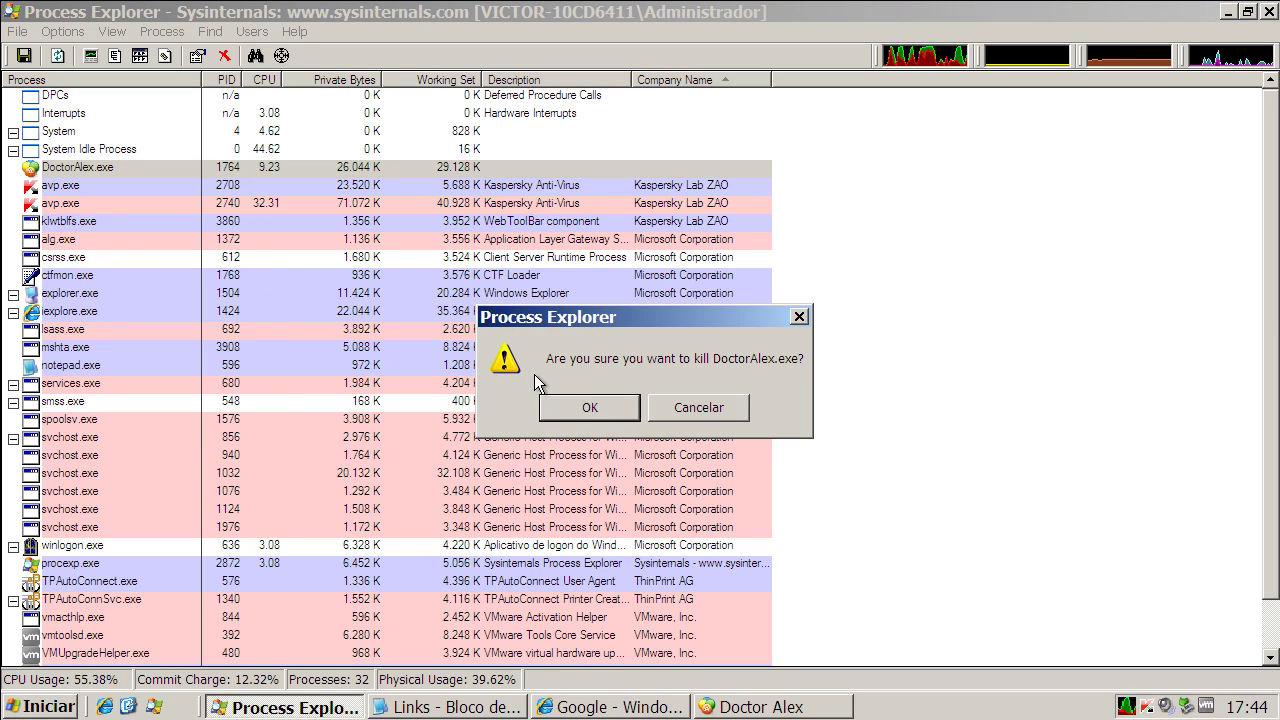
pyautogui.click(572, 404)
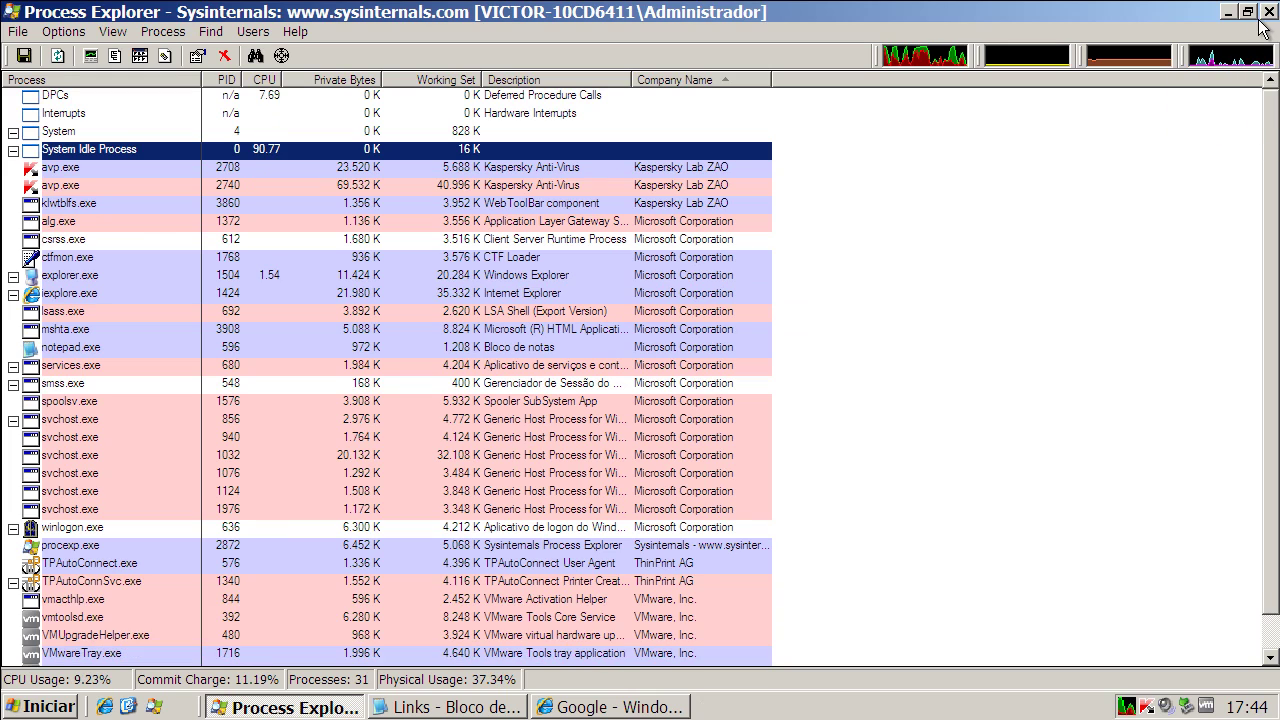
pyautogui.click(1228, 12)
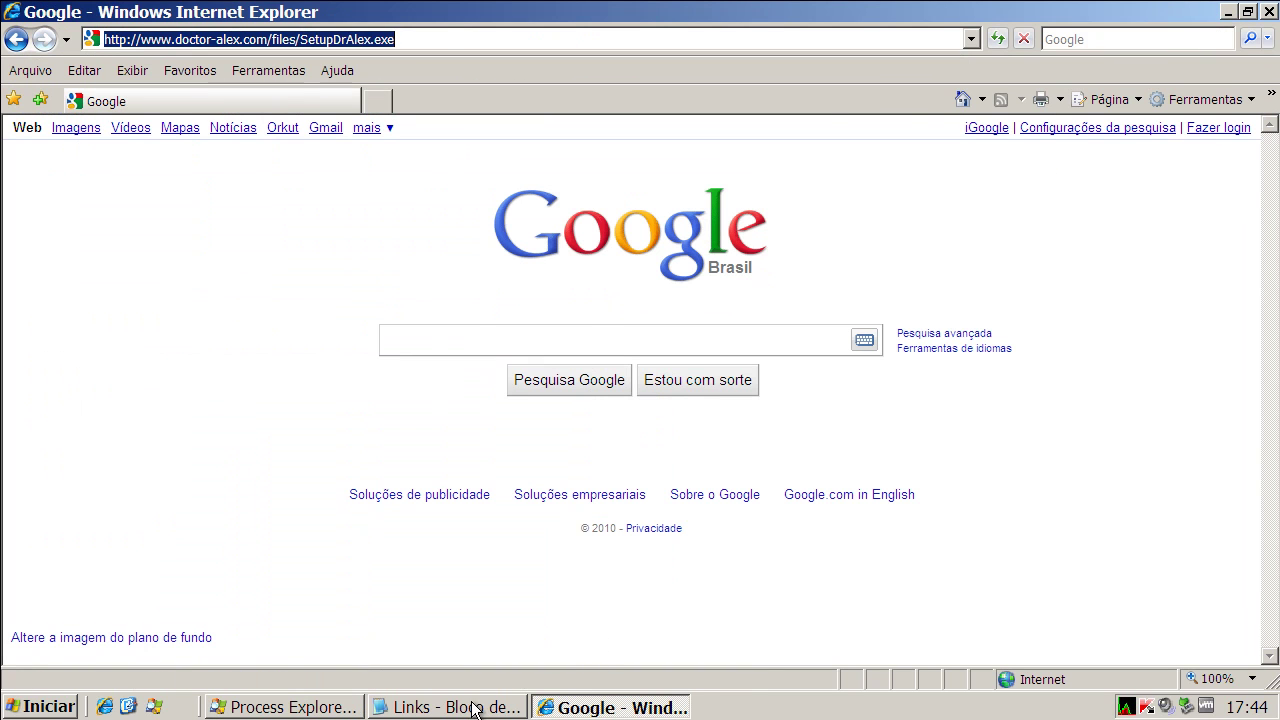
# - Copy the scaner-tgaa.tk/go/?afid=51 link from the Links file and load it in the browser
pyautogui.click(440, 707)
pyautogui.moveTo(58, 442); pyautogui.dragTo(266, 442)
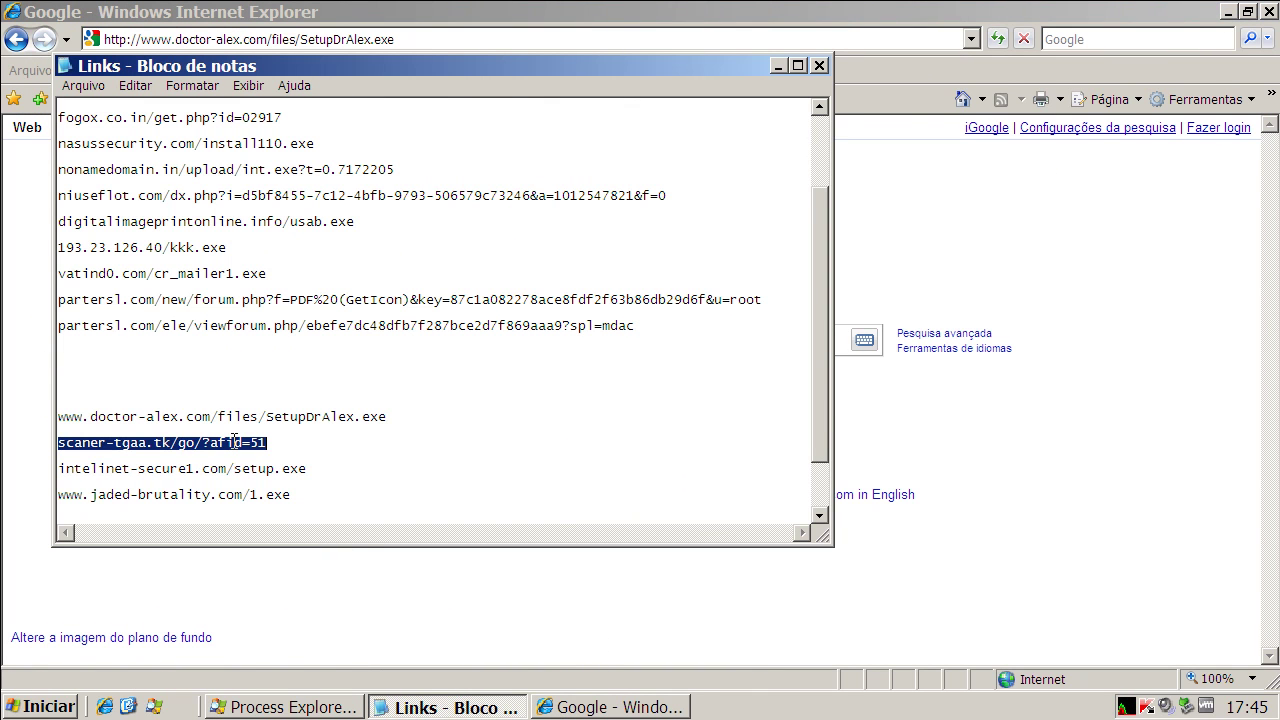
pyautogui.rightClick(235, 442)
pyautogui.click(274, 503)
pyautogui.click(177, 38)
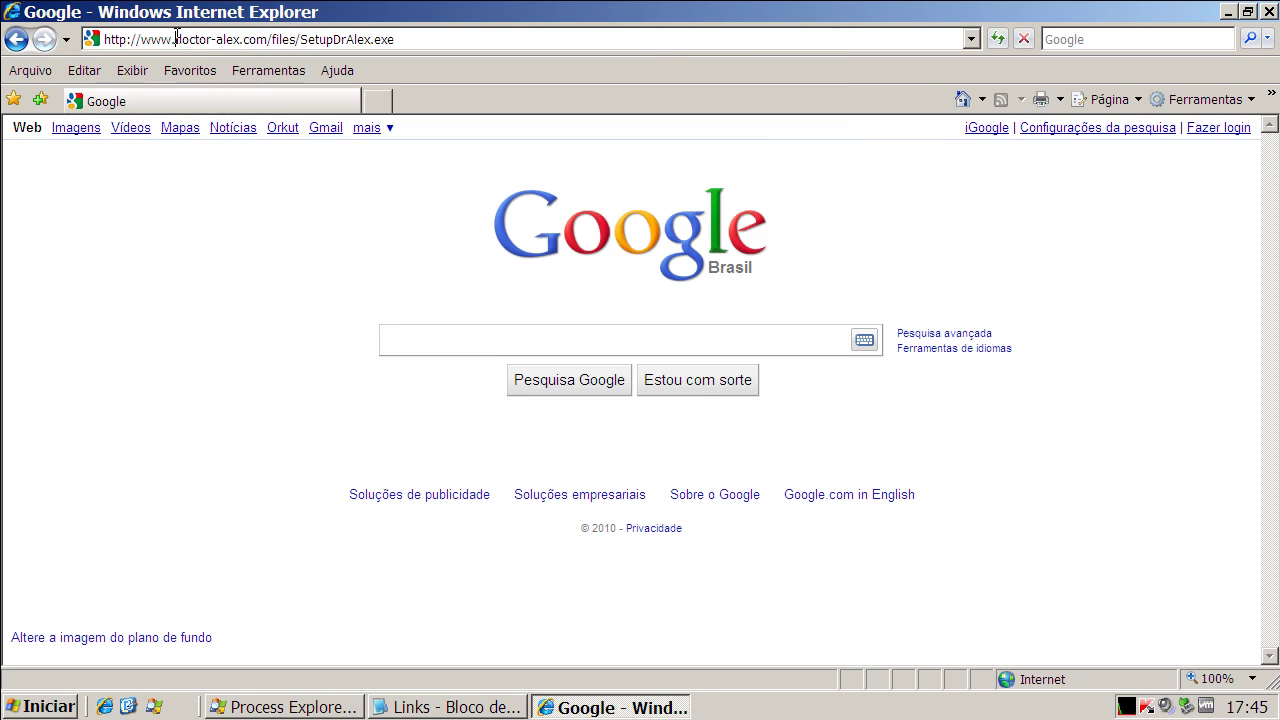
pyautogui.hotkey('ctrl', 'v')
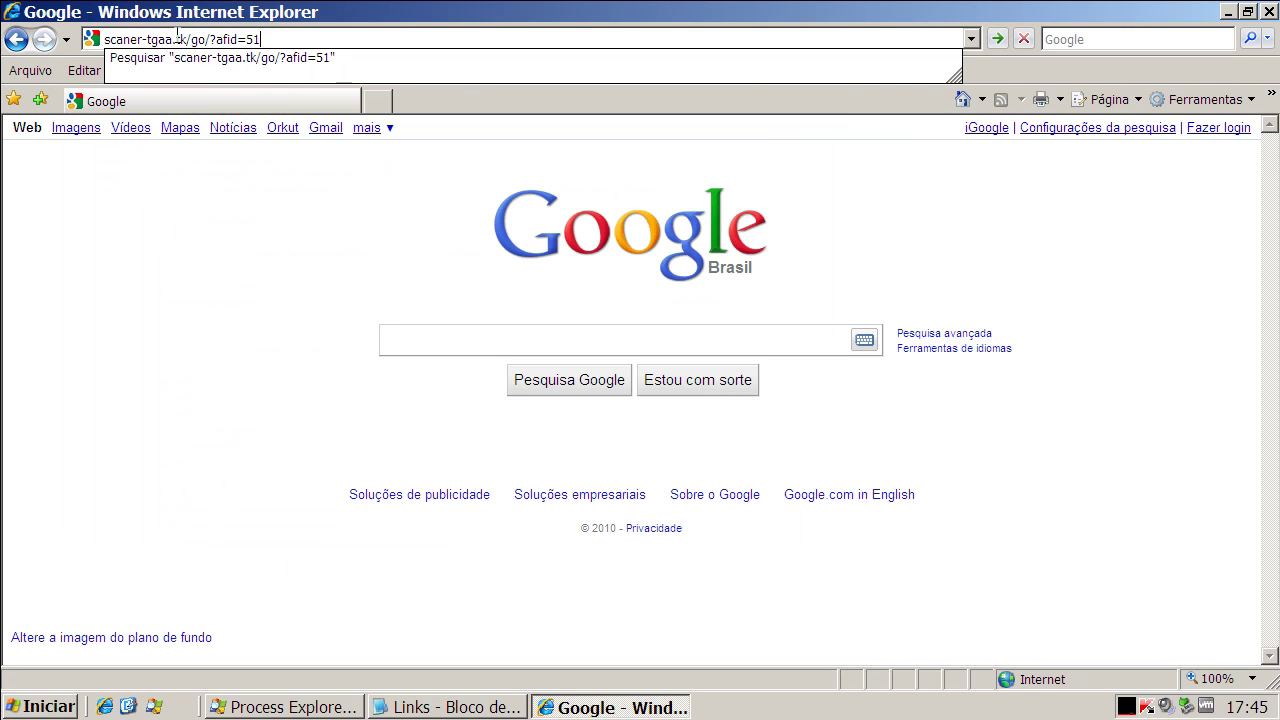
pyautogui.press('Return')
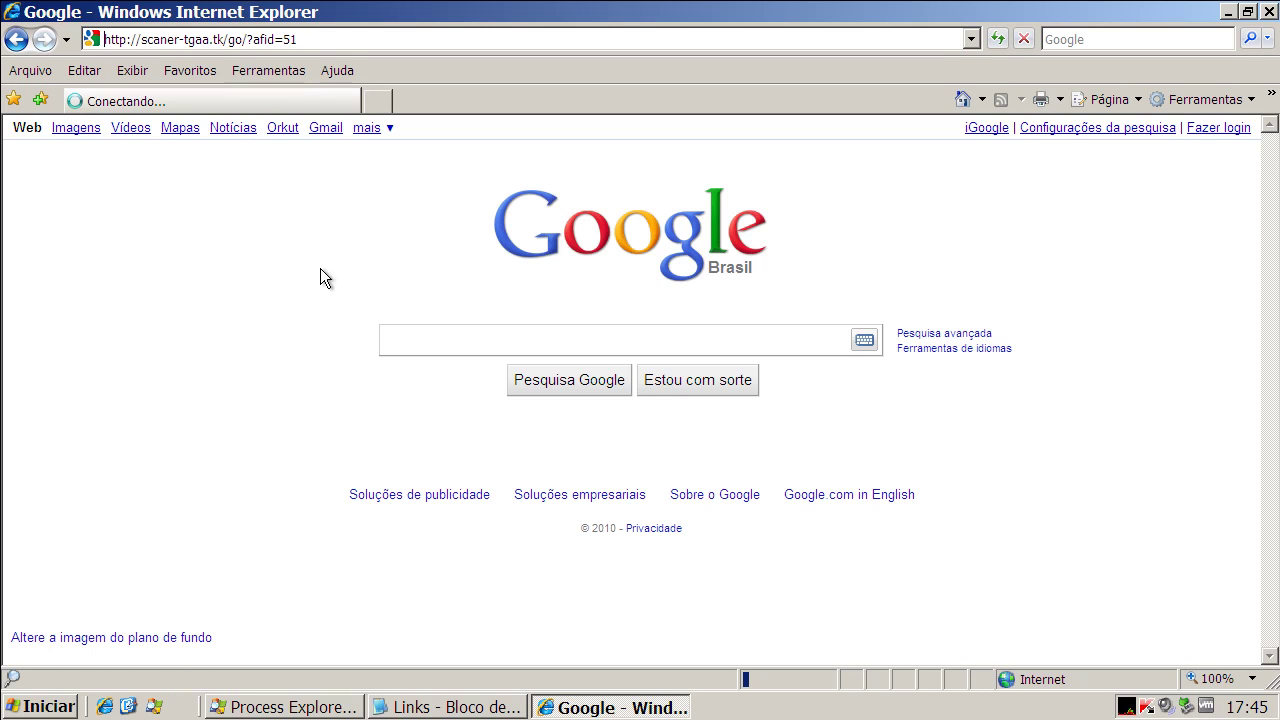
# - Copy the intelinet-secure1.com/setup.exe link from the Links file and load it in a new browser tab
pyautogui.click(460, 708)
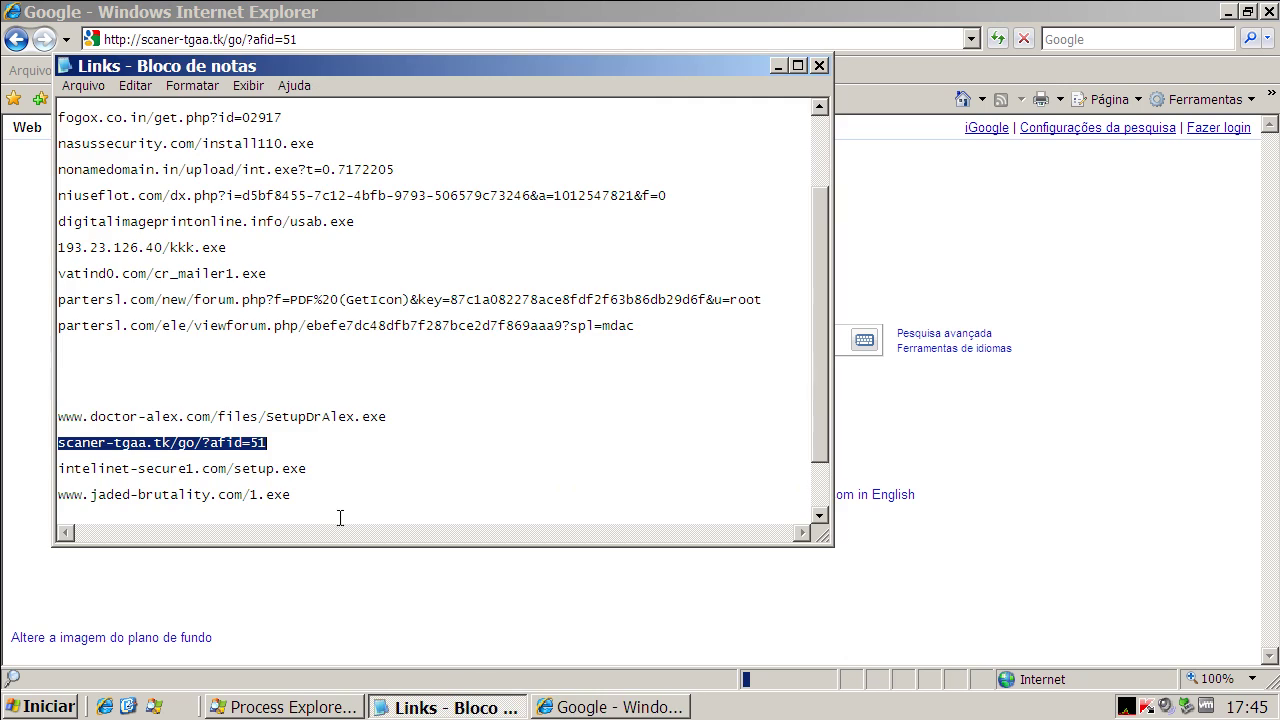
pyautogui.doubleClick(243, 467)
pyautogui.rightClick(243, 467)
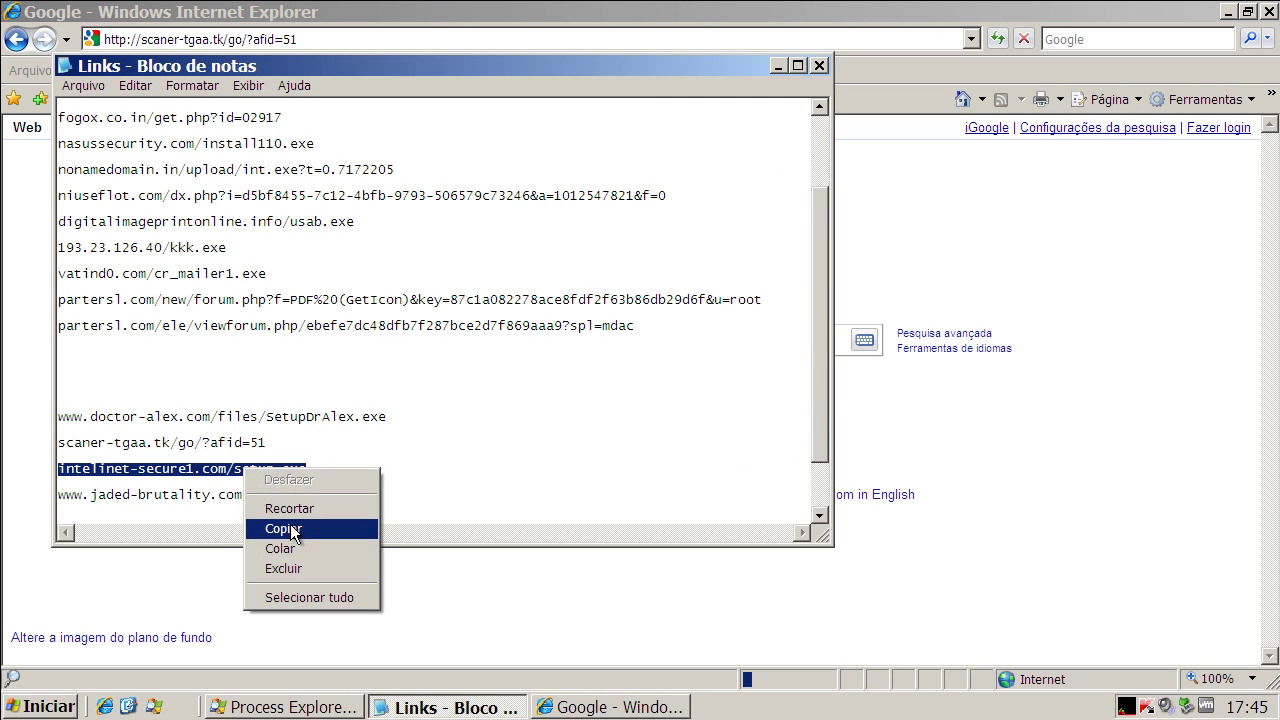
pyautogui.click(290, 529)
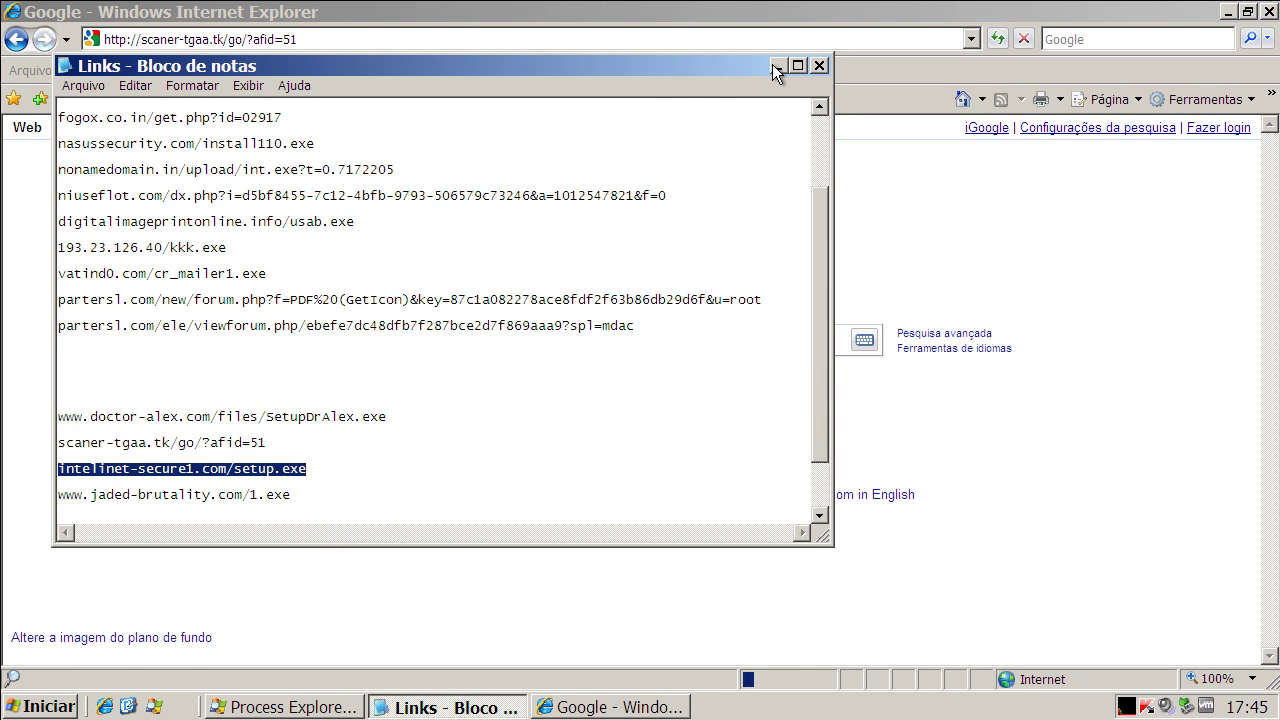
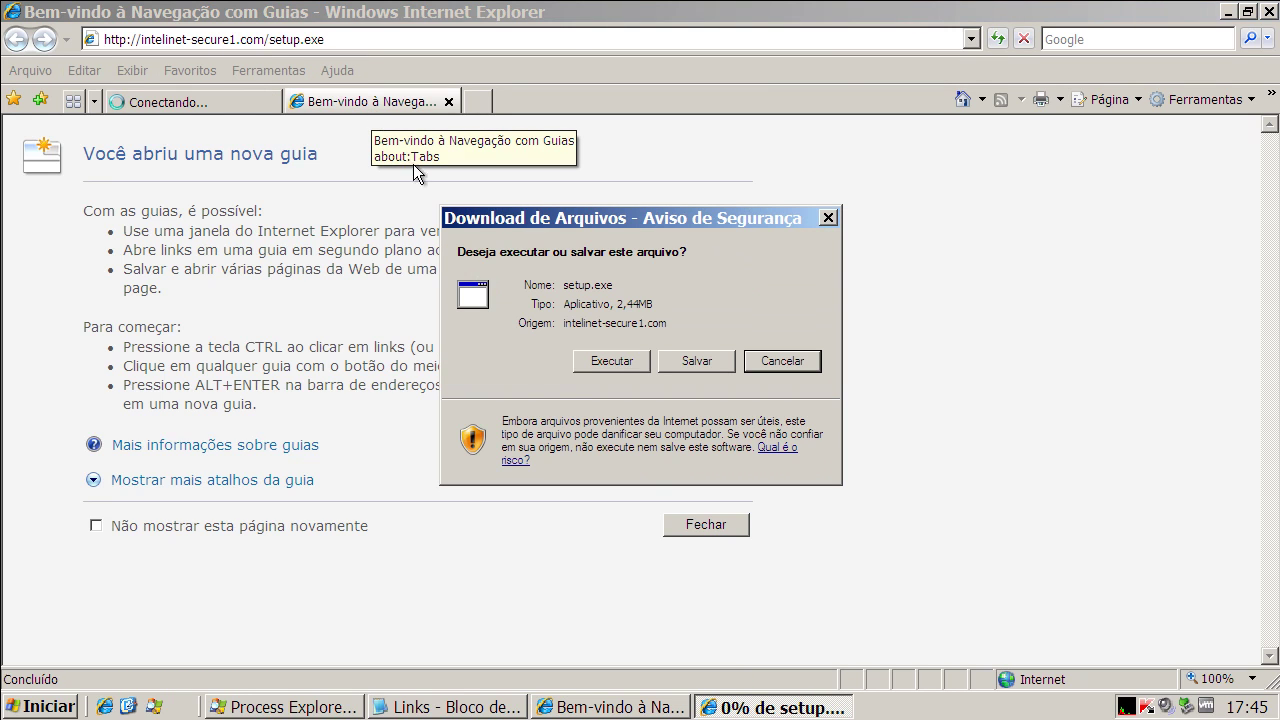
# - Close the scaner-tgaa.tk tab and try to run setup.exe from intelinet-secure1.com despite the unknown publisher warning
pyautogui.click(237, 104)
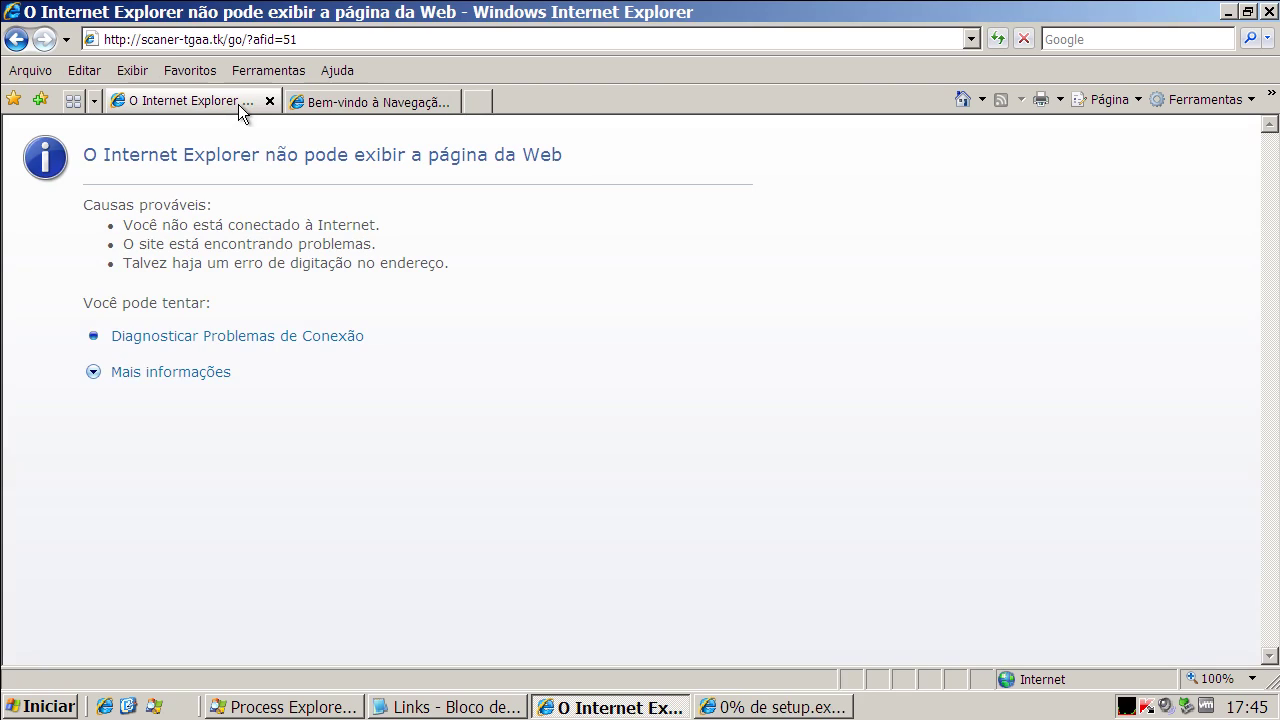
pyautogui.click(271, 103)
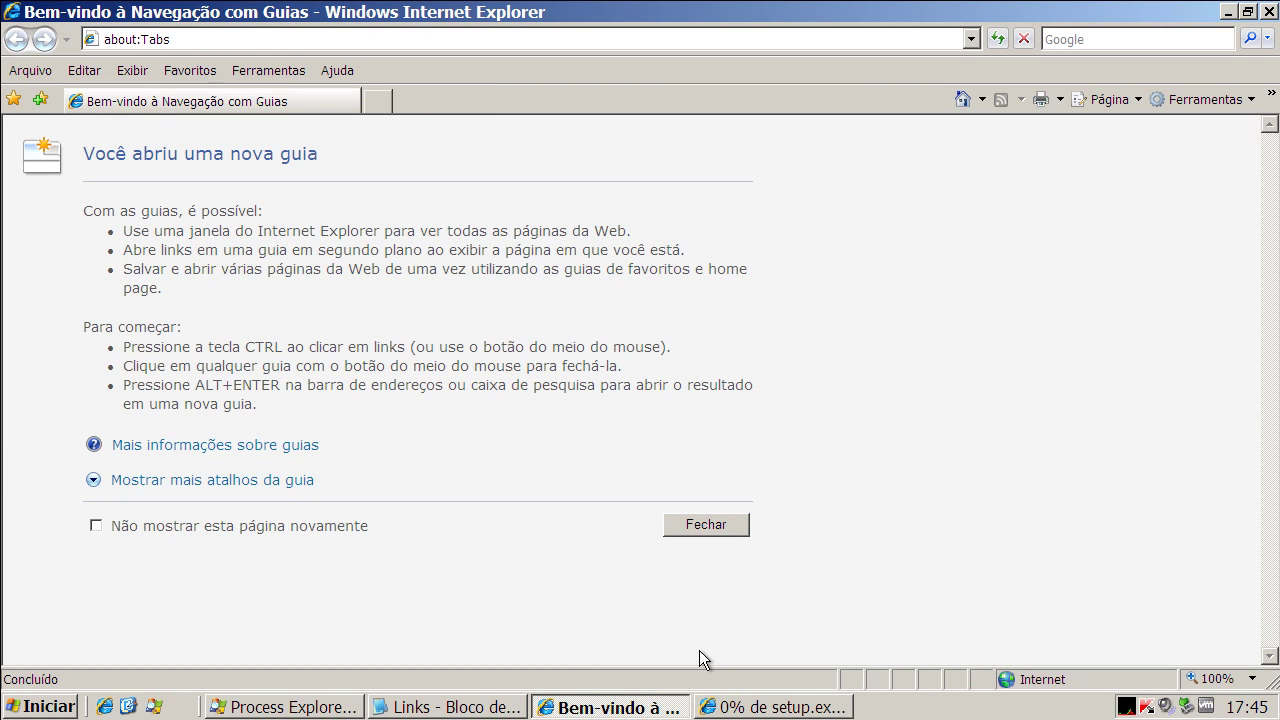
pyautogui.click(775, 707)
pyautogui.click(608, 364)
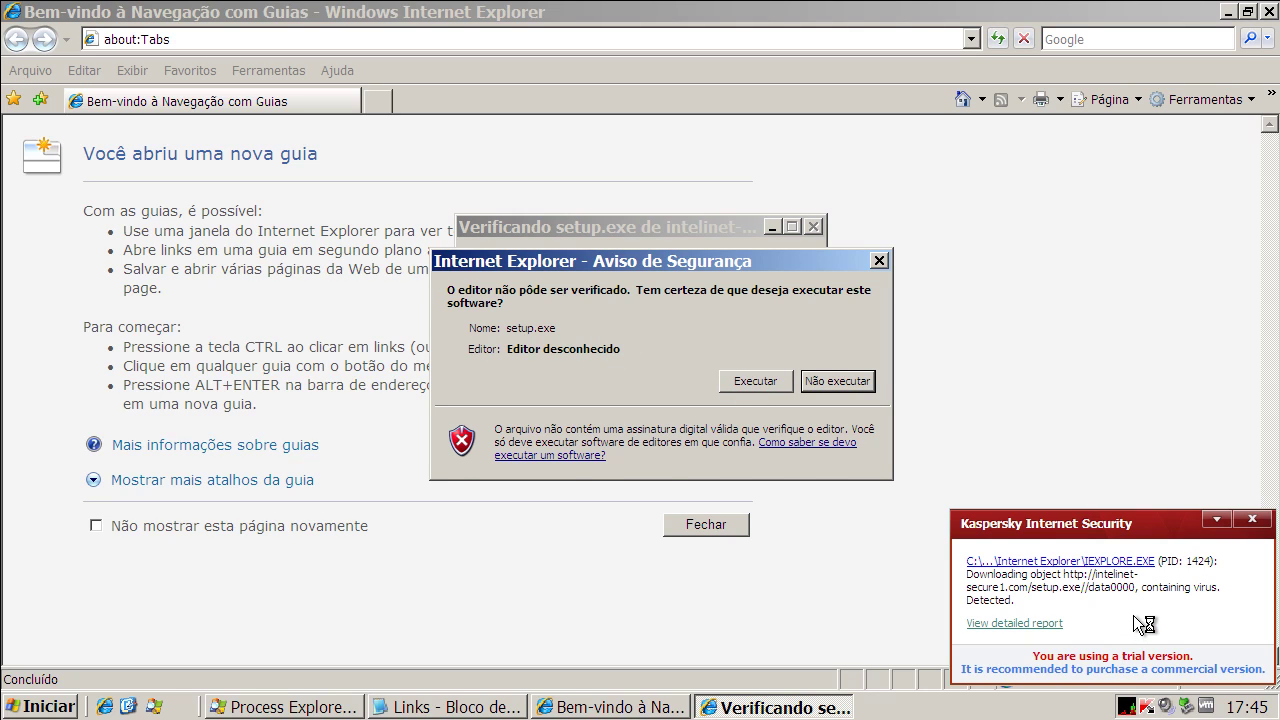
pyautogui.click(751, 382)
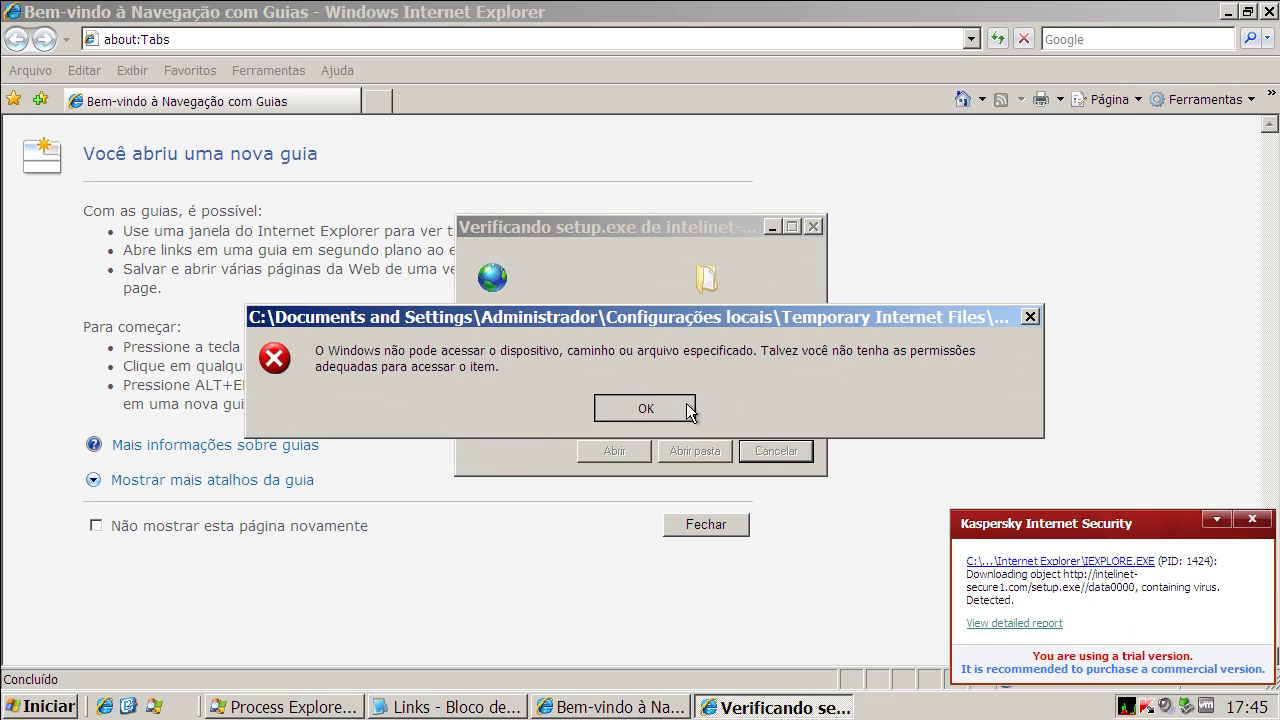
pyautogui.click(688, 410)
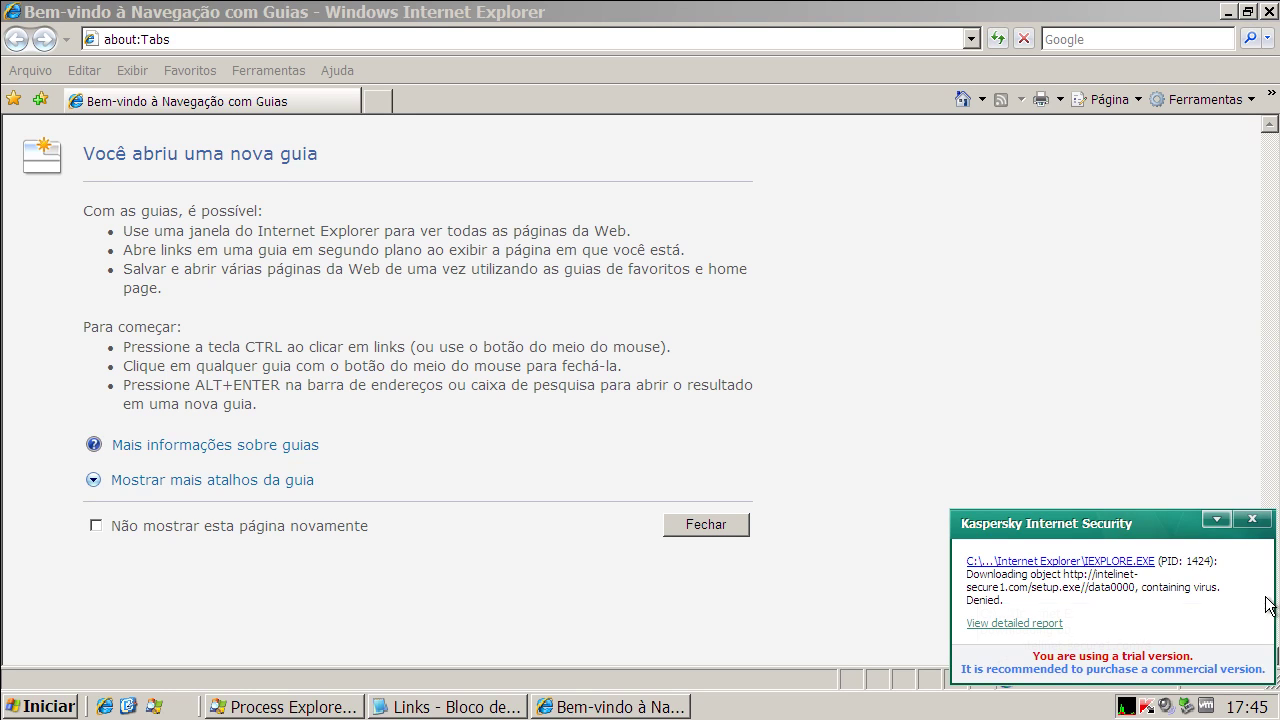
pyautogui.click(1252, 519)
pyautogui.click(474, 708)
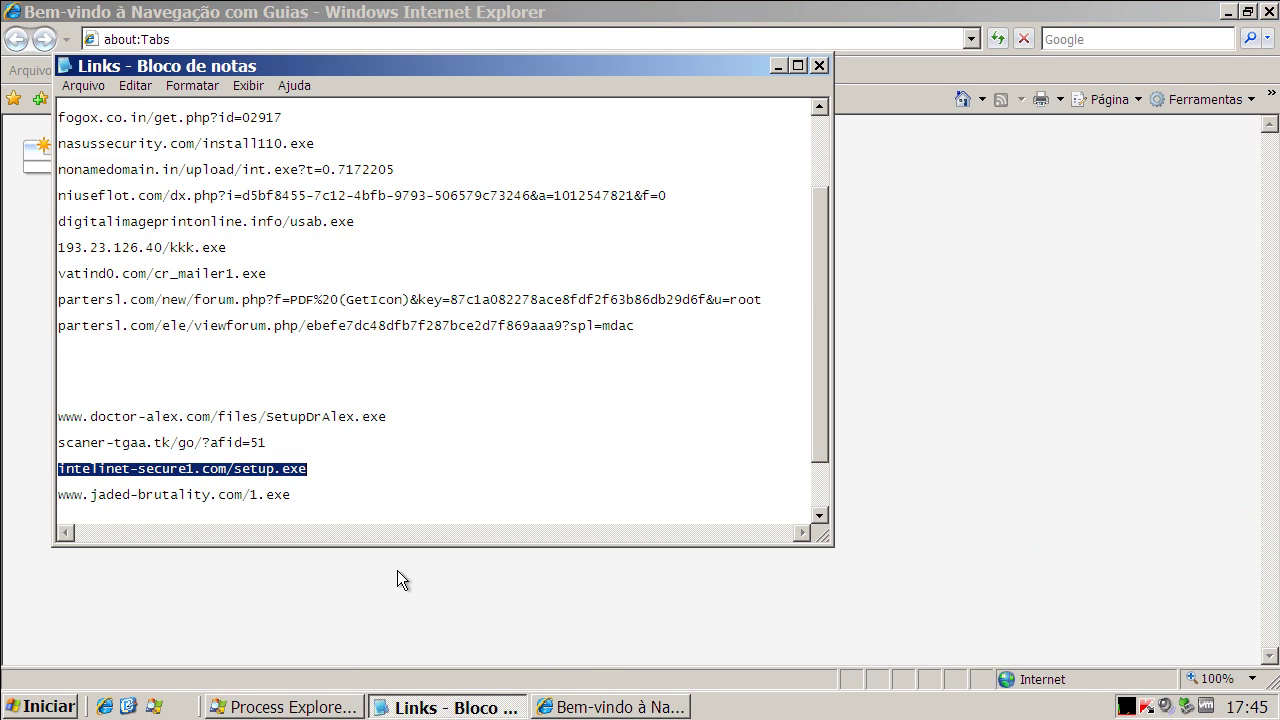
pyautogui.doubleClick(254, 494)
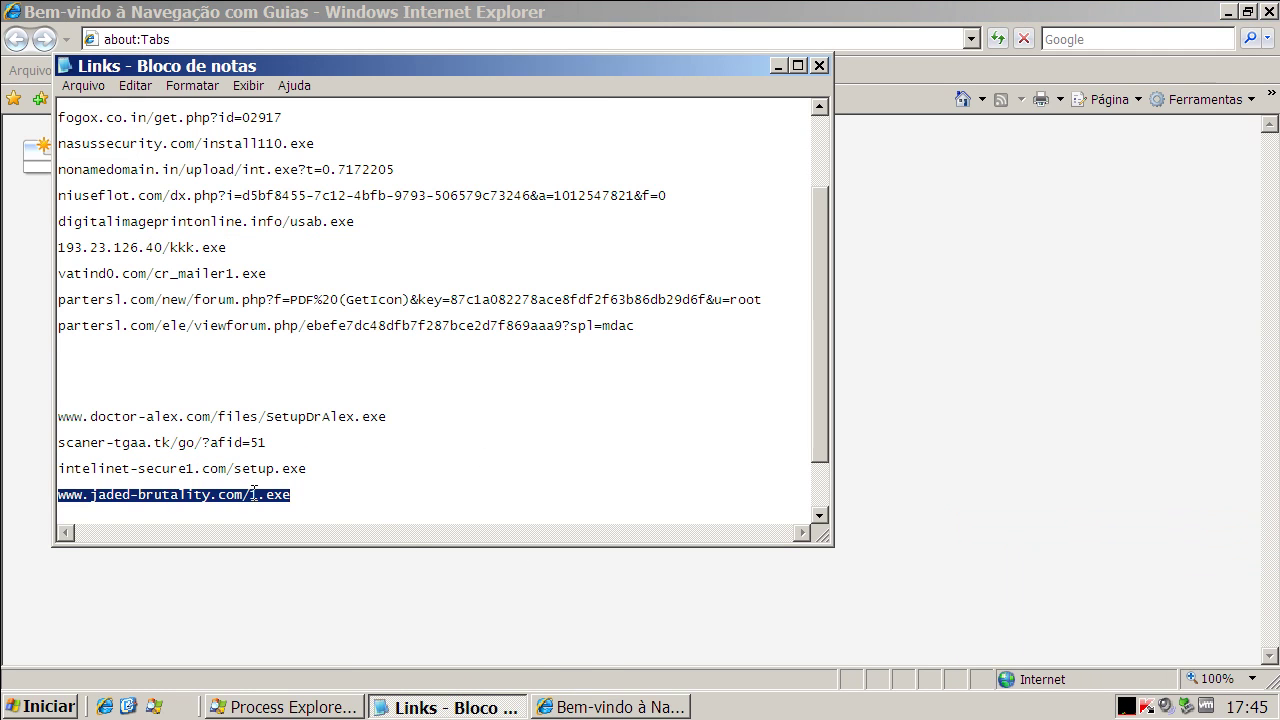
pyautogui.rightClick(254, 494)
pyautogui.click(285, 555)
pyautogui.moveTo(818, 312); pyautogui.dragTo(826, 347)
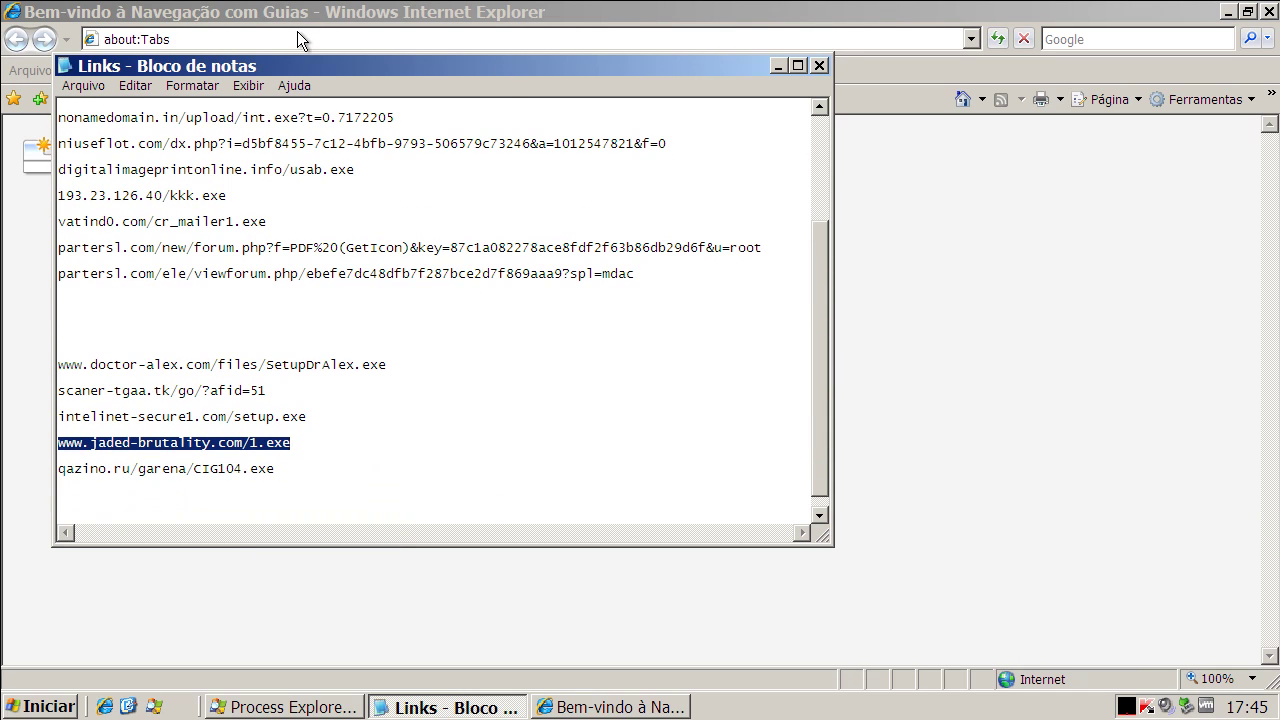
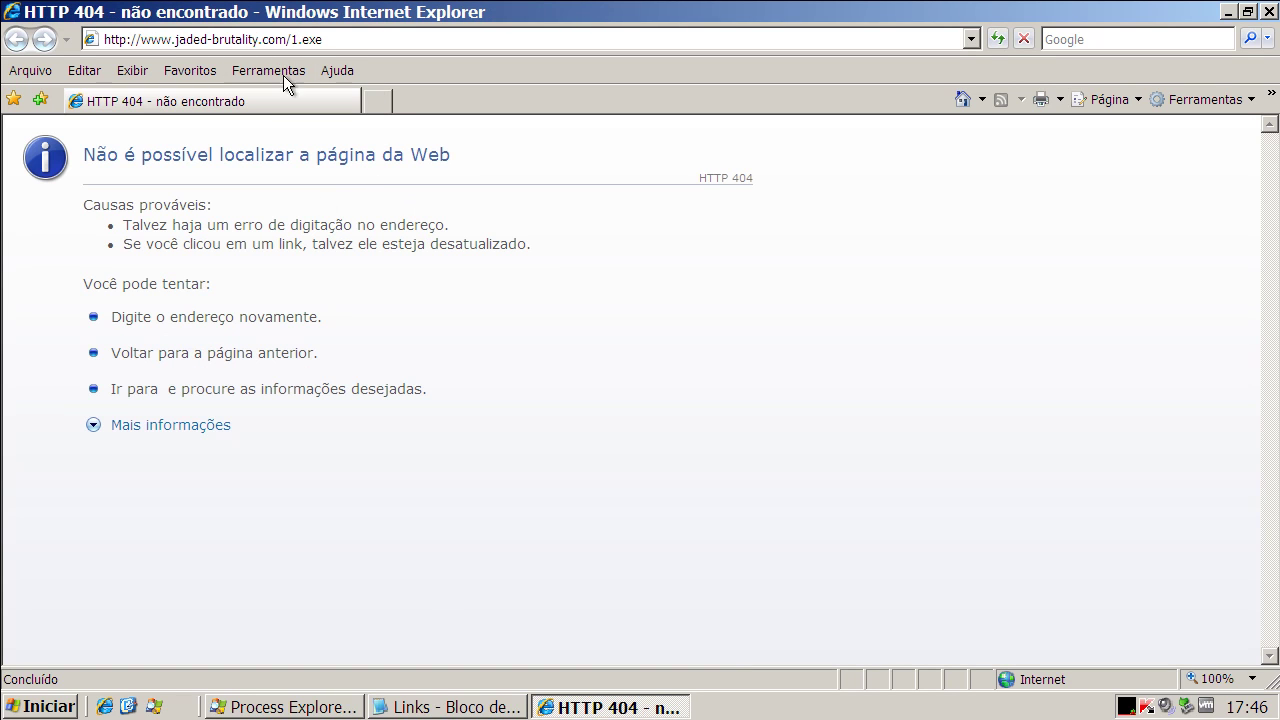
# - Copy the qazino.ru/garena/CIG104.exe link from the Links file and load it in the browser
pyautogui.click(437, 700)
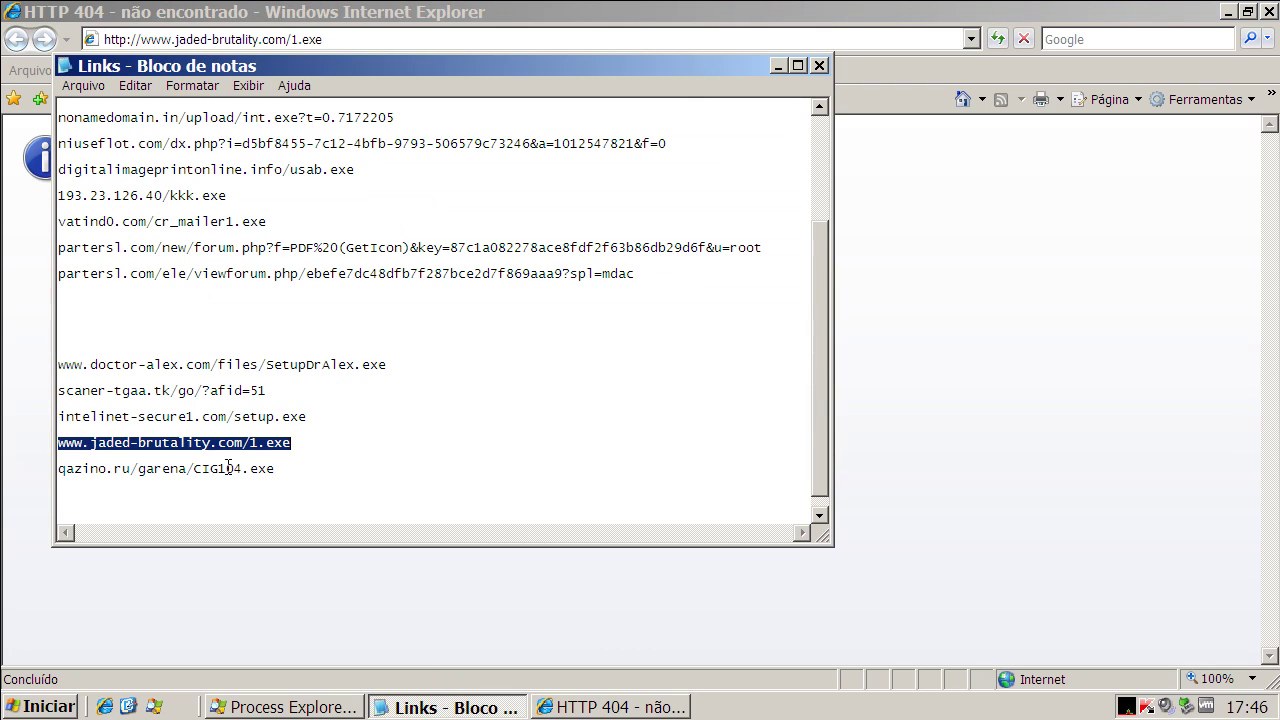
pyautogui.doubleClick(228, 467)
pyautogui.rightClick(228, 467)
pyautogui.click(266, 528)
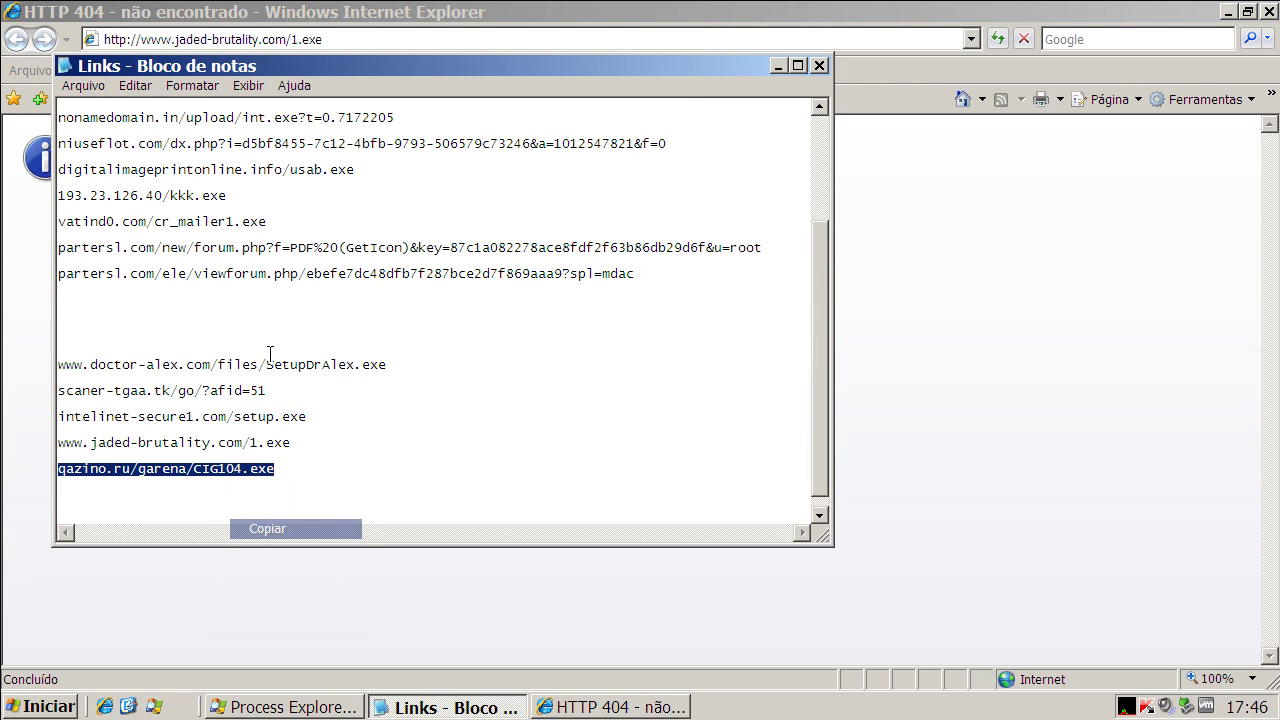
pyautogui.click(252, 39)
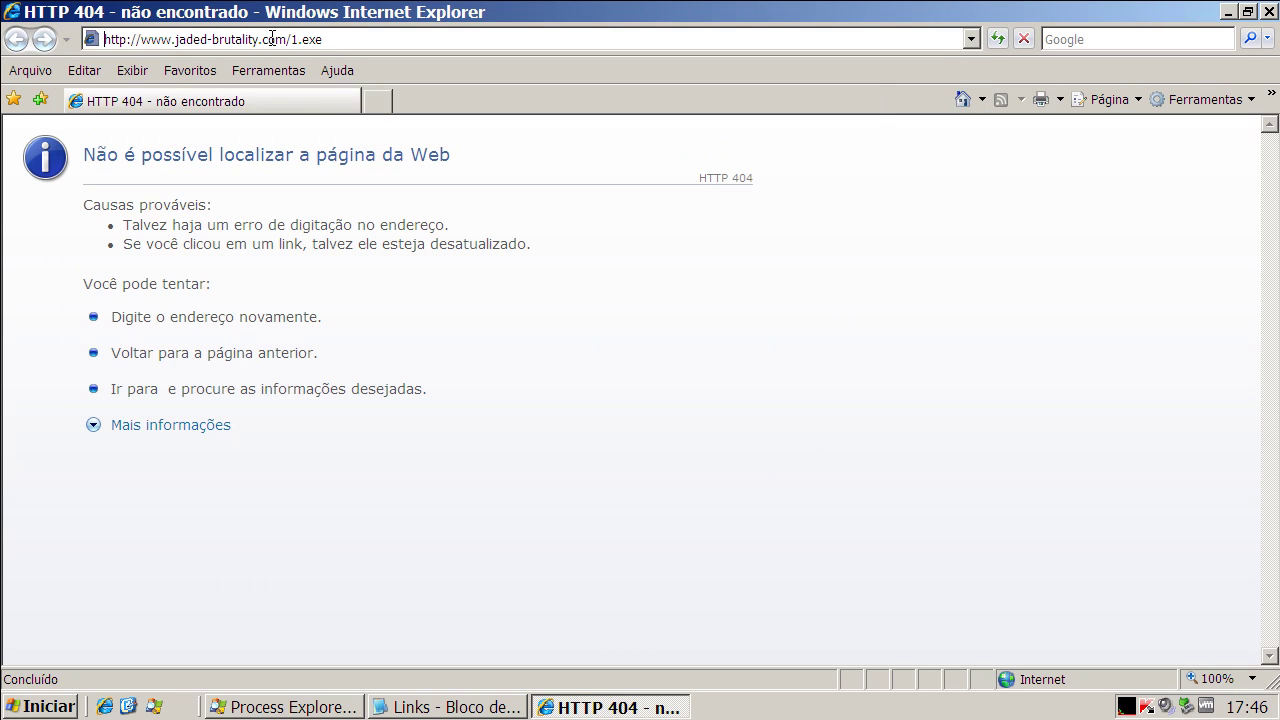
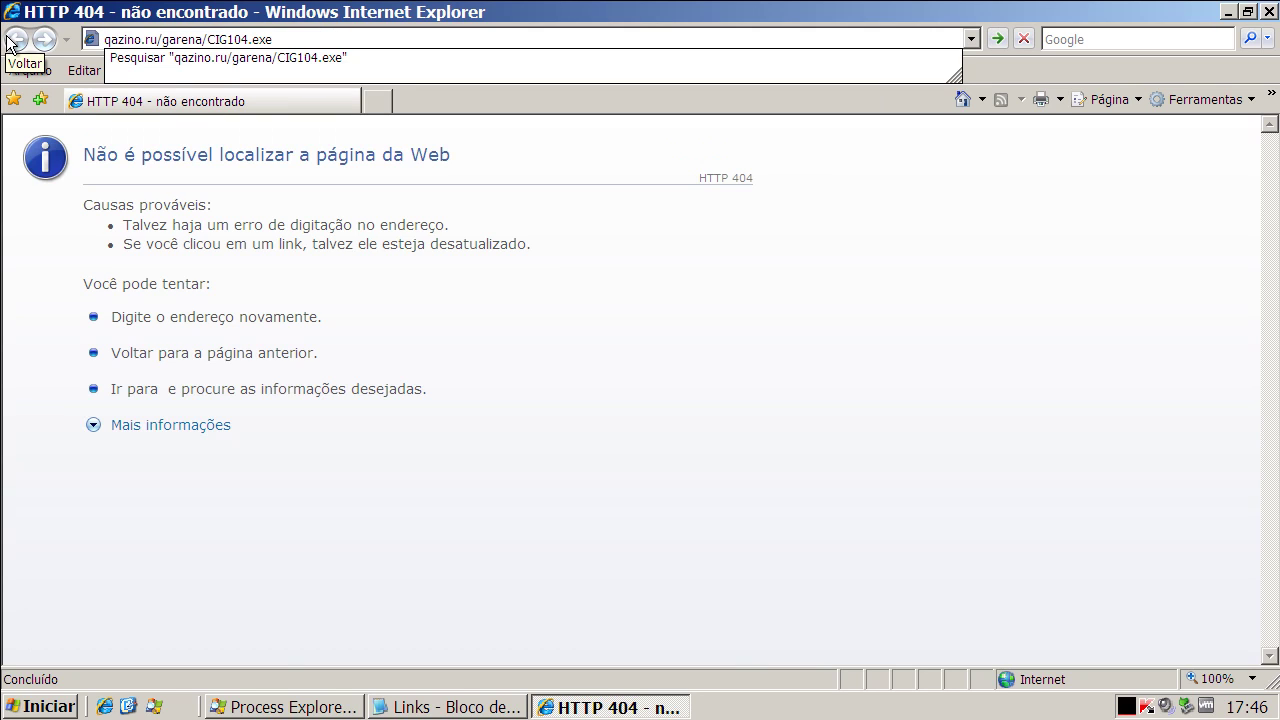
pyautogui.press('Return')
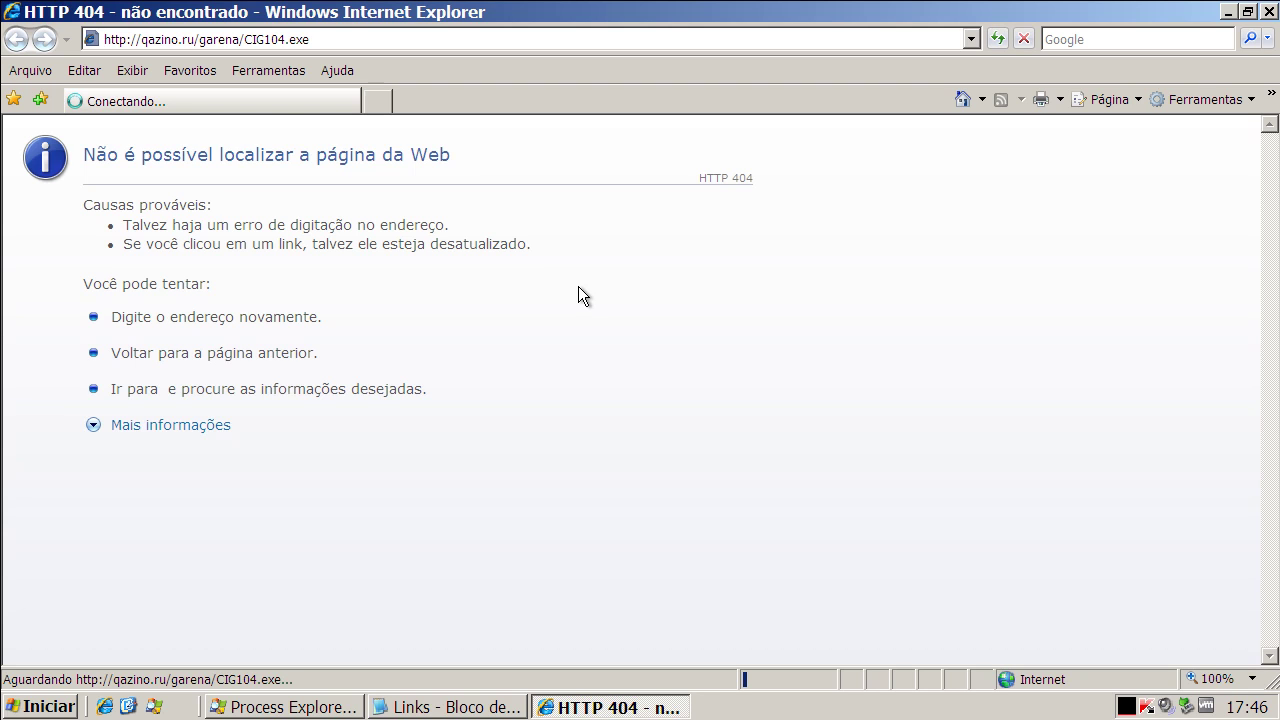
# - Try to run CIG104.exe despite the unknown publisher warning and dismiss the Kaspersky alerts
pyautogui.click(686, 362)
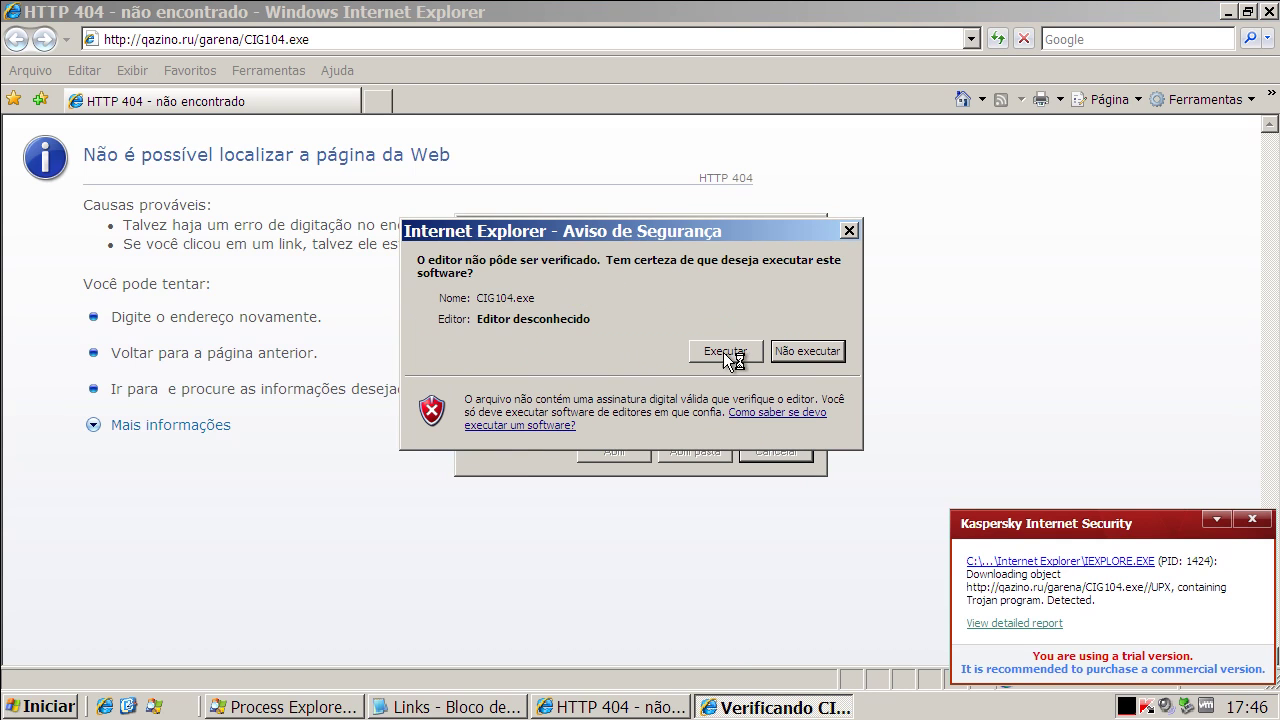
pyautogui.click(723, 352)
pyautogui.click(645, 407)
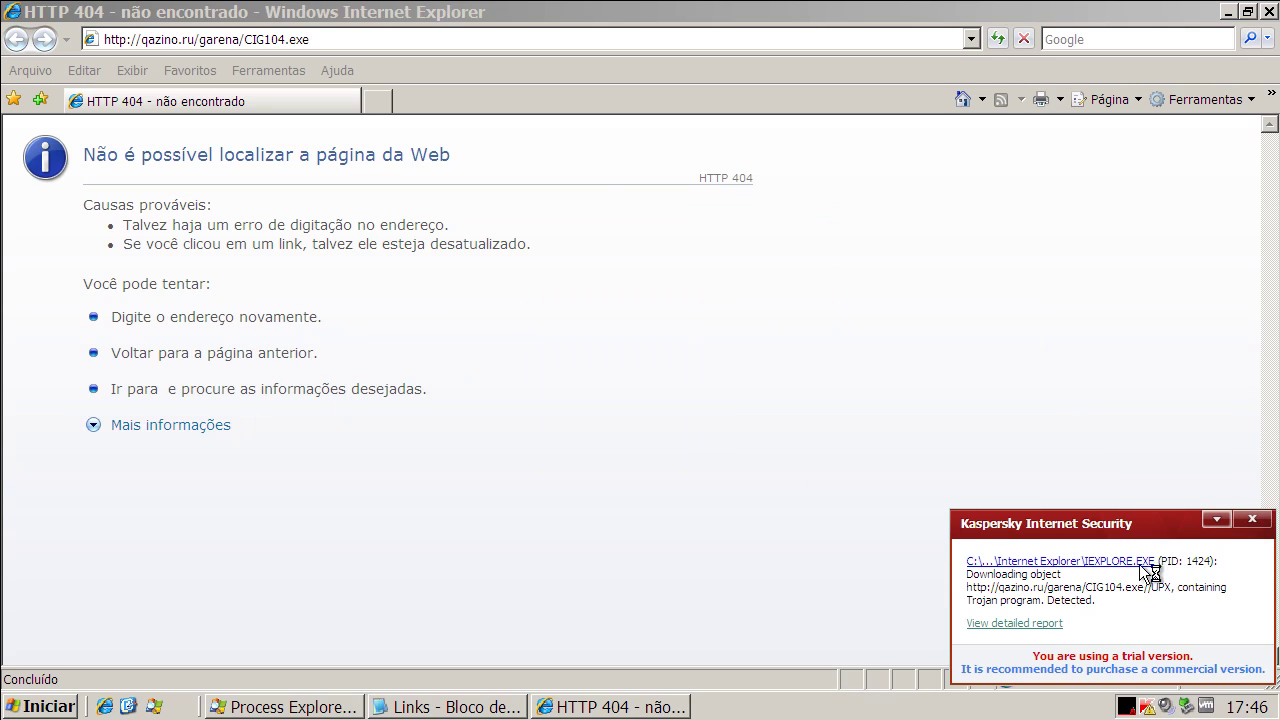
pyautogui.click(1256, 520)
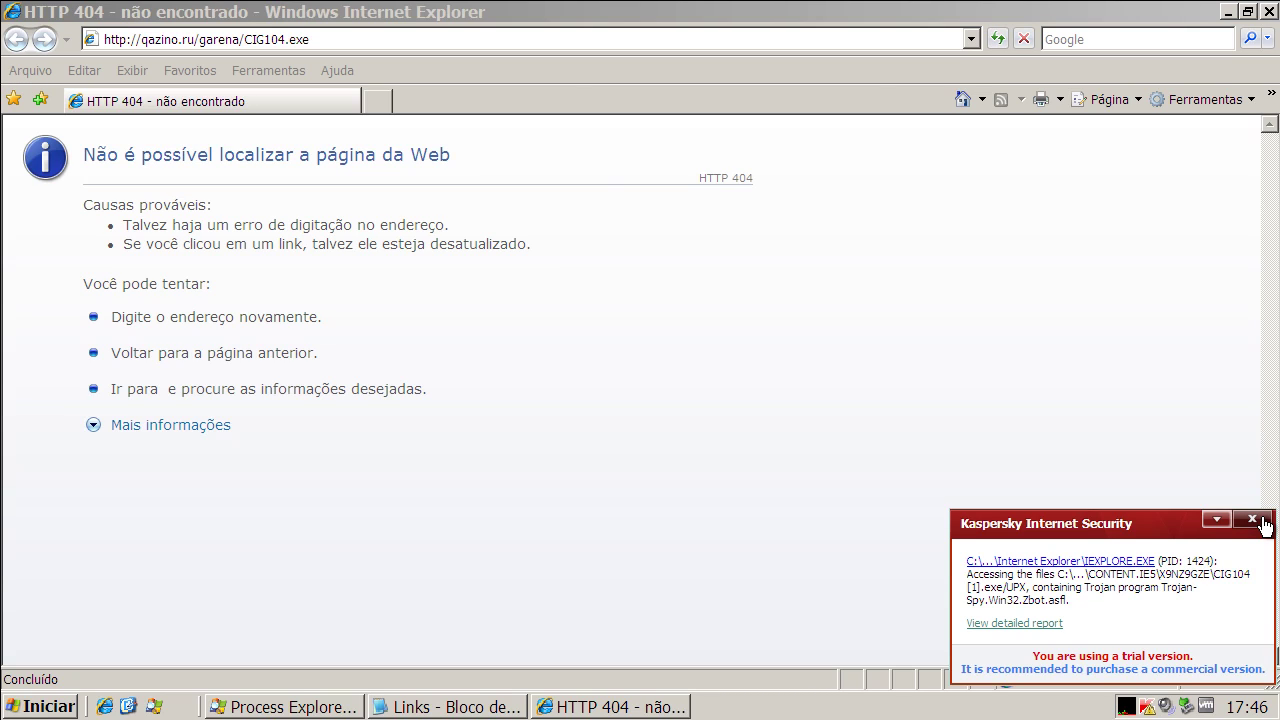
pyautogui.click(1252, 520)
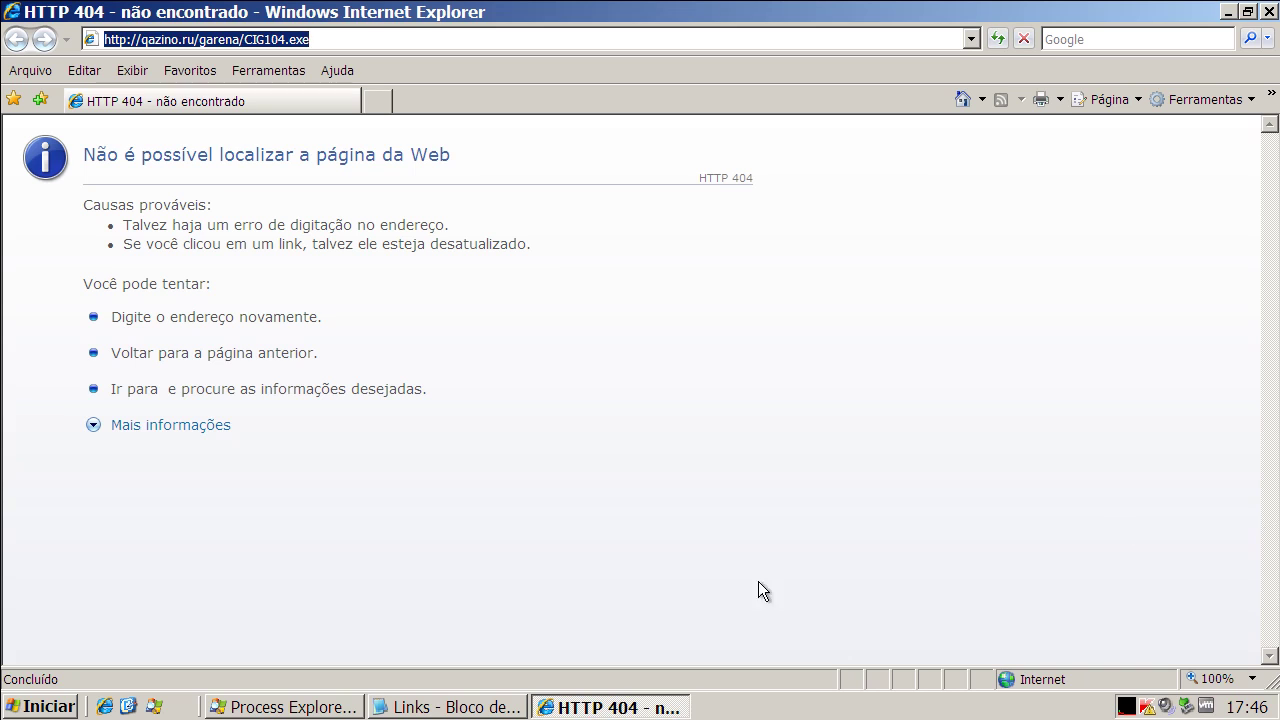
# - Close the Links file and the Internet Explorer window
pyautogui.click(515, 707)
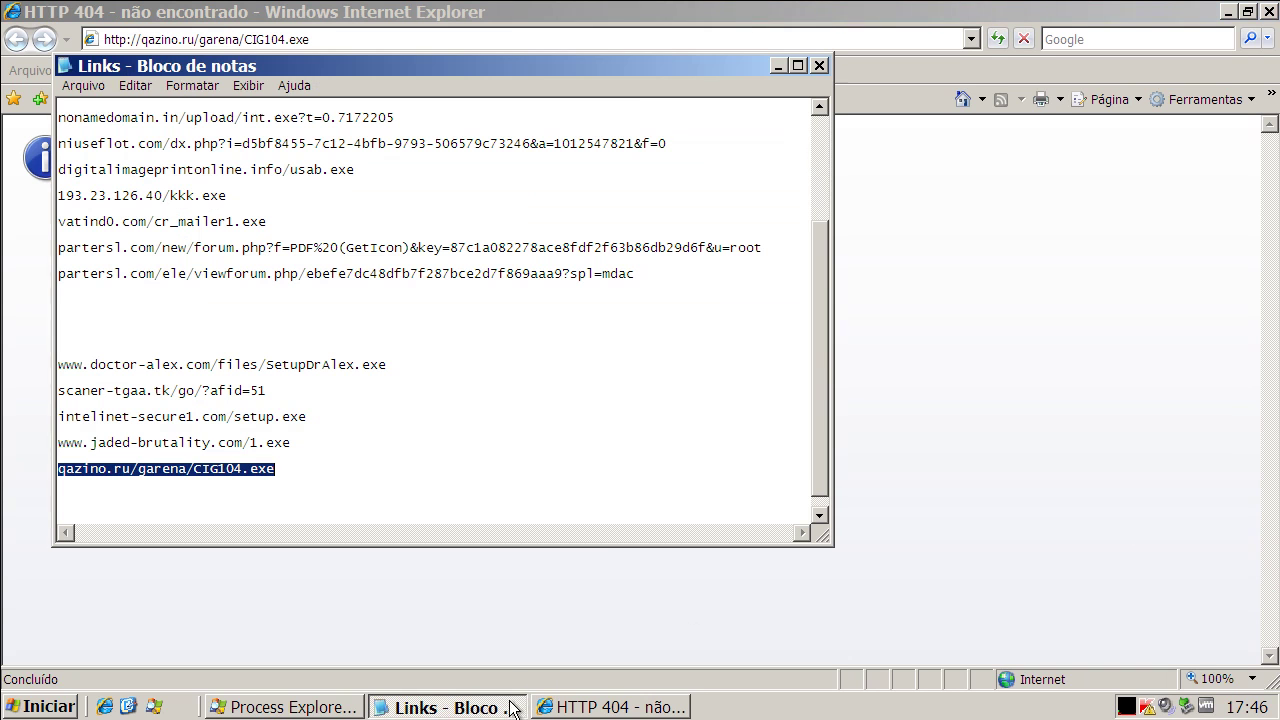
pyautogui.click(820, 66)
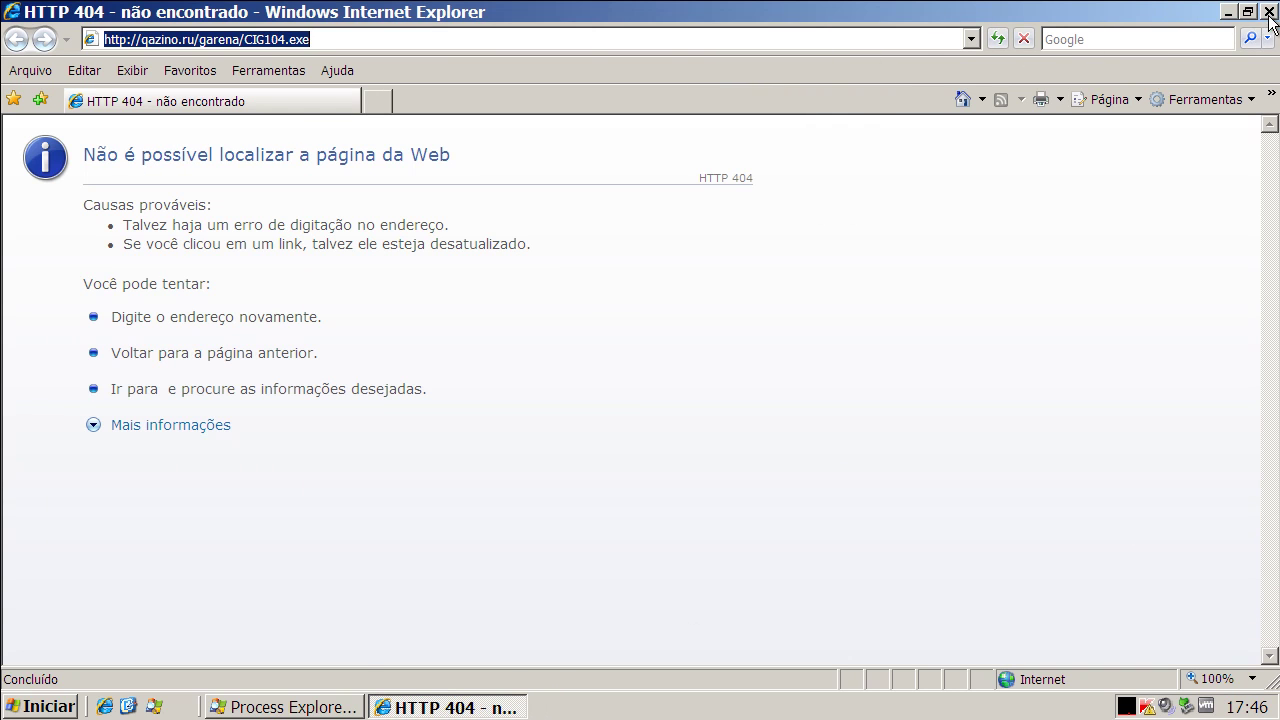
pyautogui.click(1268, 12)
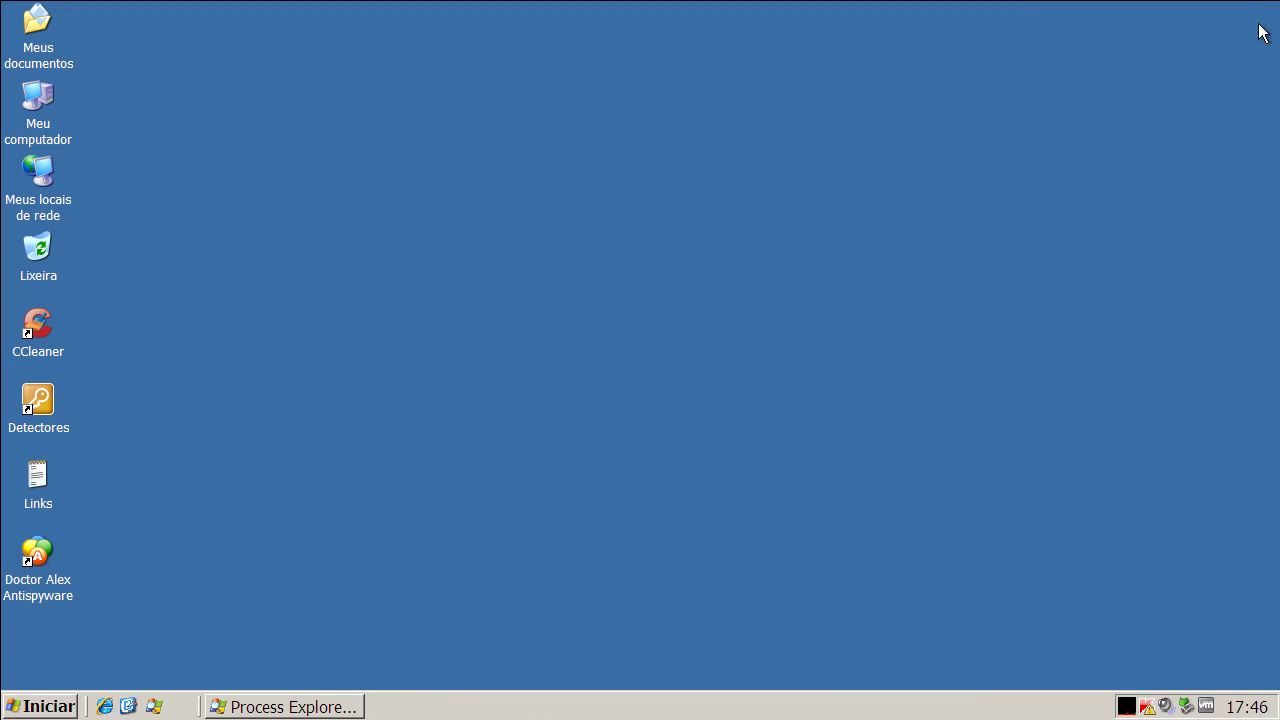
# - Open the Kaspersky Internet Security main window and have it fix the reported security problem that requires a reboot
pyautogui.rightClick(1148, 707)
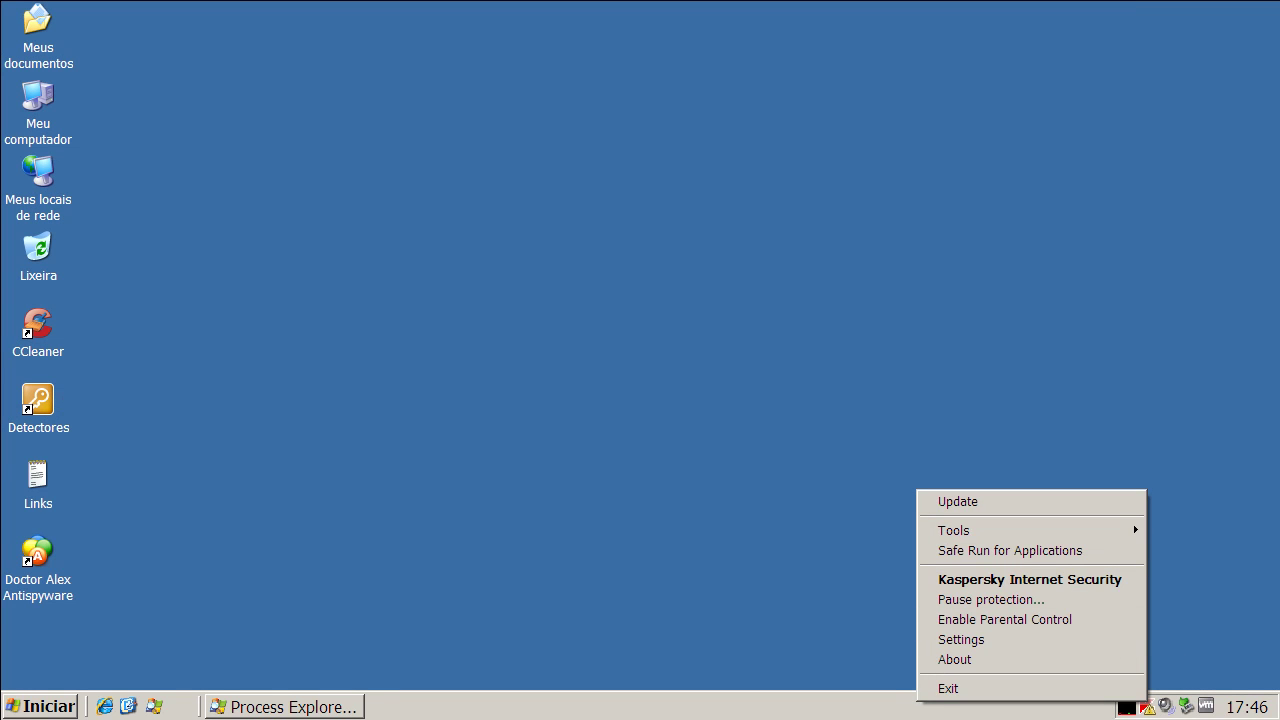
pyautogui.click(1030, 579)
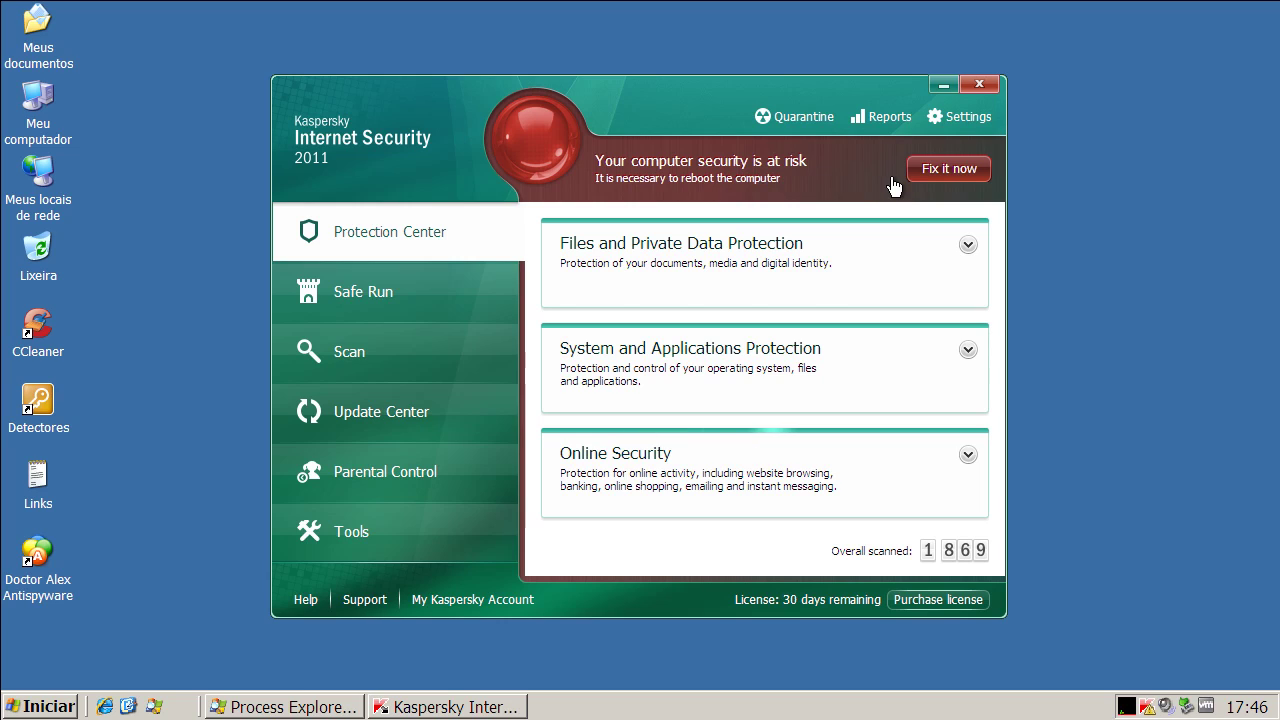
pyautogui.click(926, 176)
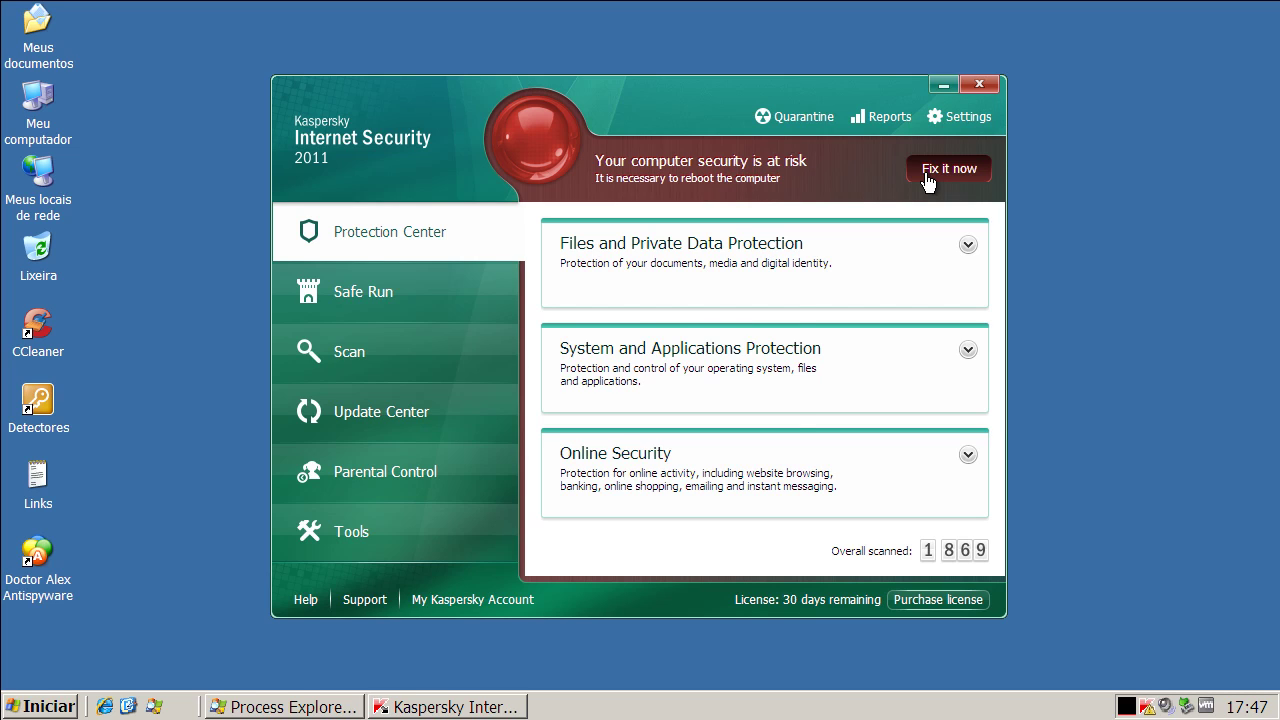
pyautogui.click(928, 178)
pyautogui.click(620, 405)
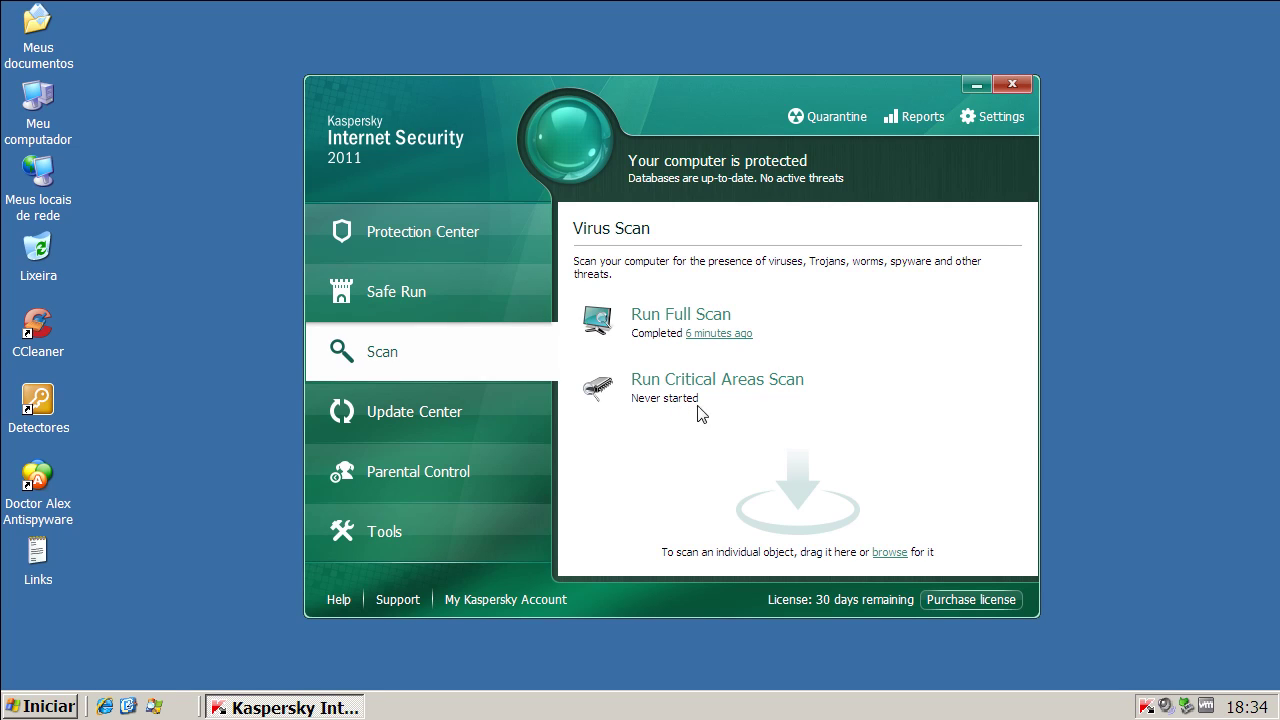
# - Close the Kaspersky window, launch CCleaner from the desktop, and run the cleaning
pyautogui.click(1014, 85)
pyautogui.doubleClick(44, 340)
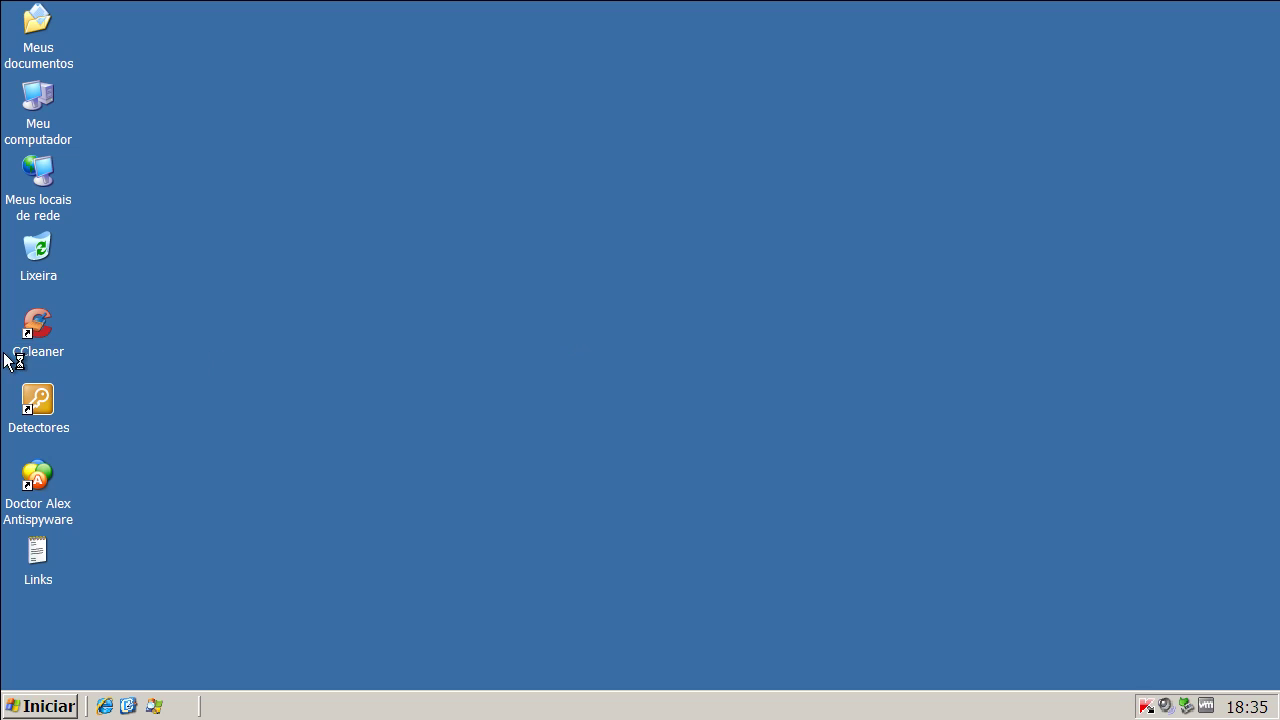
pyautogui.click(891, 531)
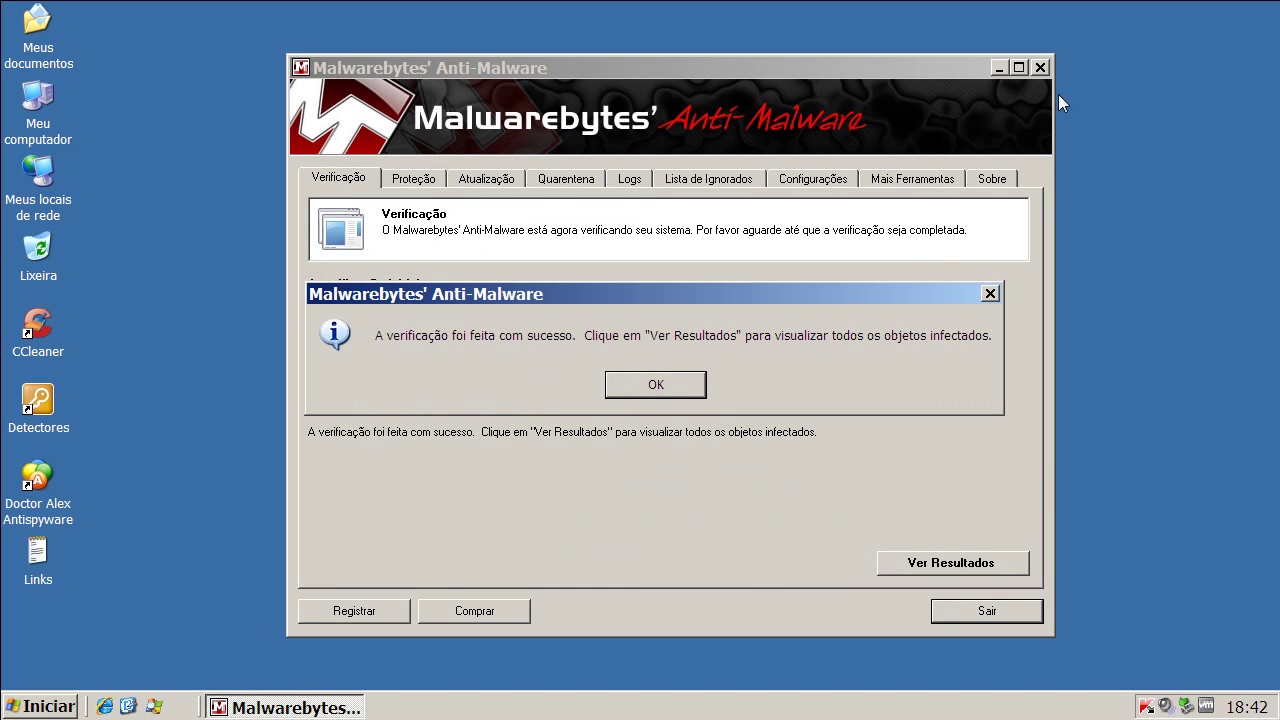
# - Show the Malwarebytes scan results with a wider Ítem column and remove the selected Malware.Trace file
pyautogui.click(655, 385)
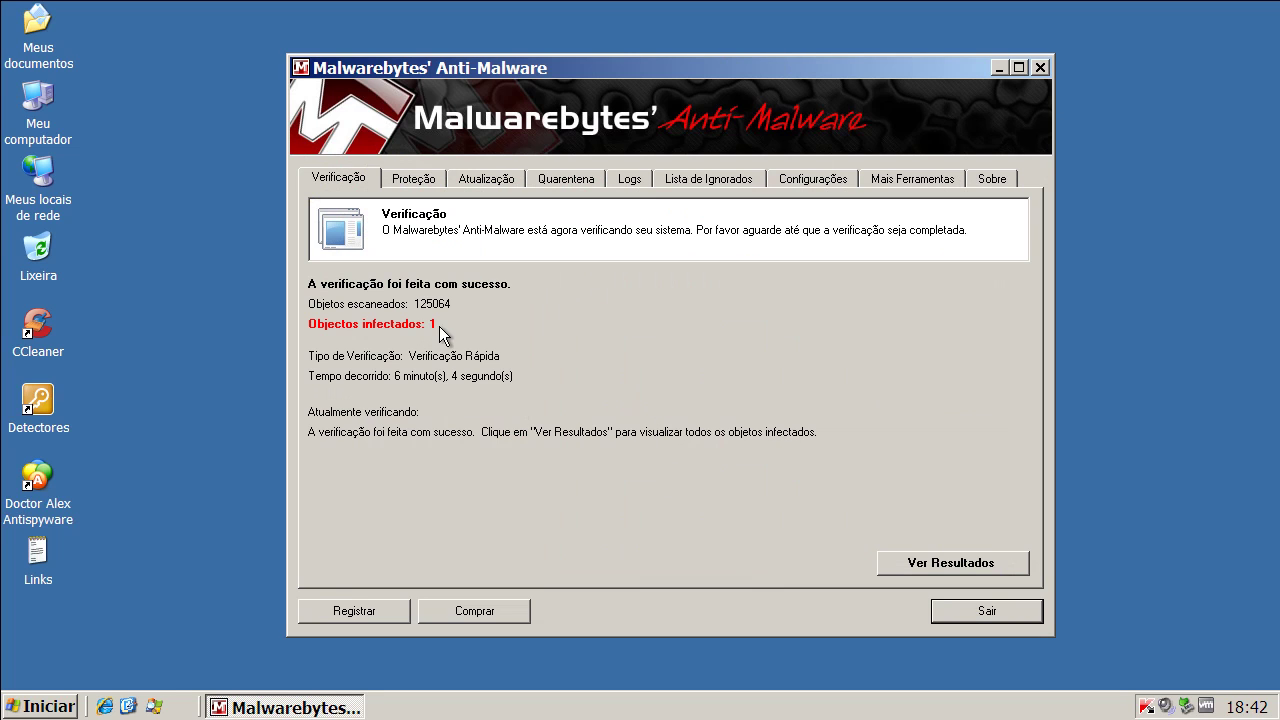
pyautogui.click(968, 561)
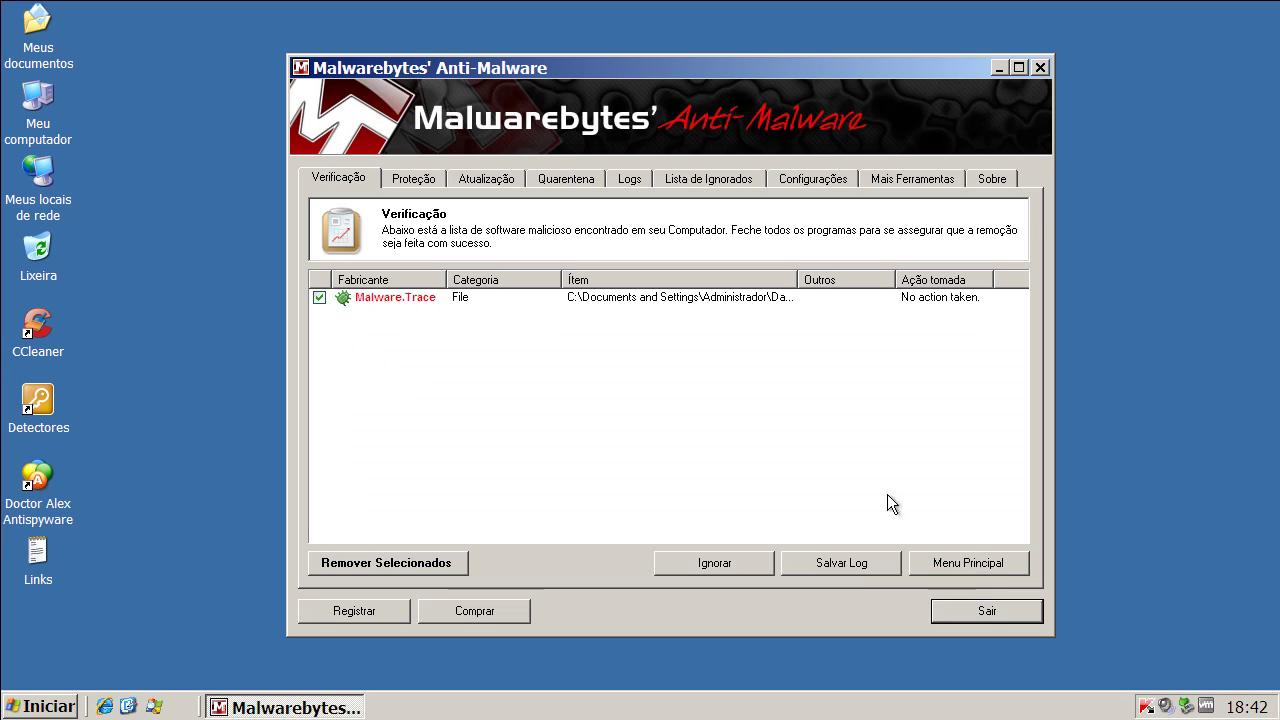
pyautogui.moveTo(797, 279); pyautogui.dragTo(987, 279)
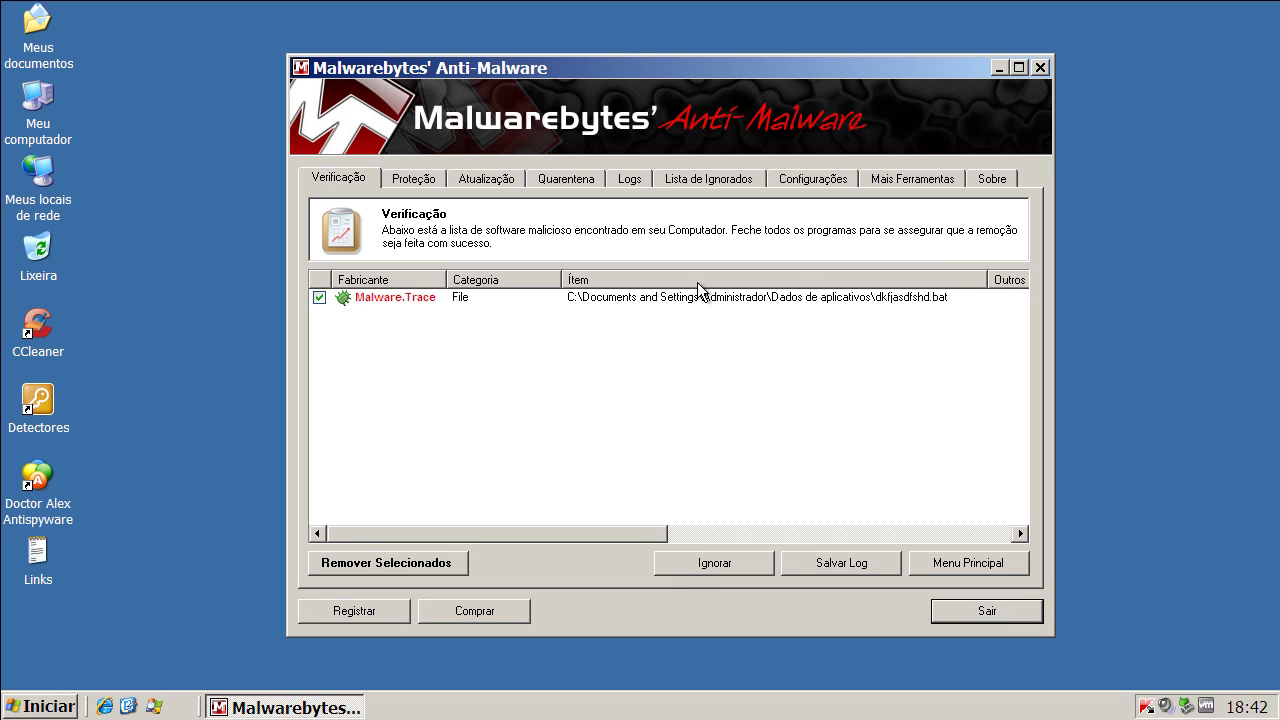
pyautogui.click(407, 565)
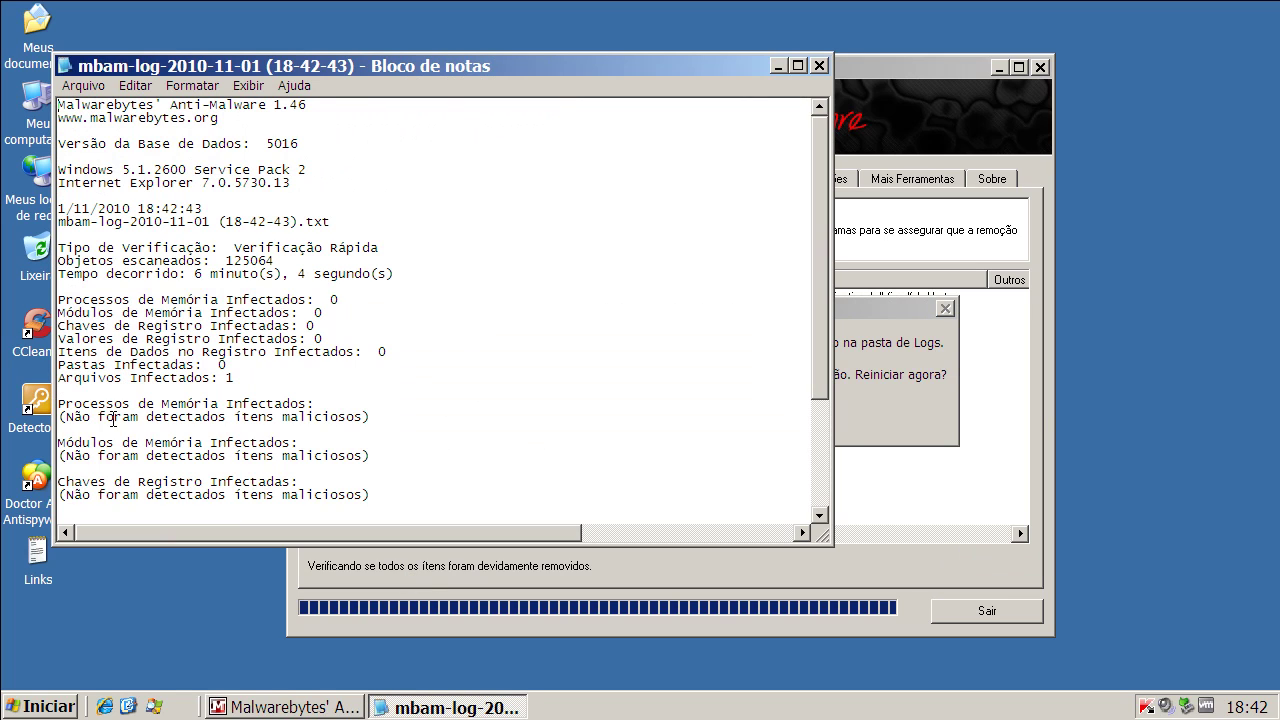
# - Review and close the Malwarebytes removal log, decline the computer restart, and exit the program
pyautogui.moveTo(138, 417); pyautogui.dragTo(322, 417)
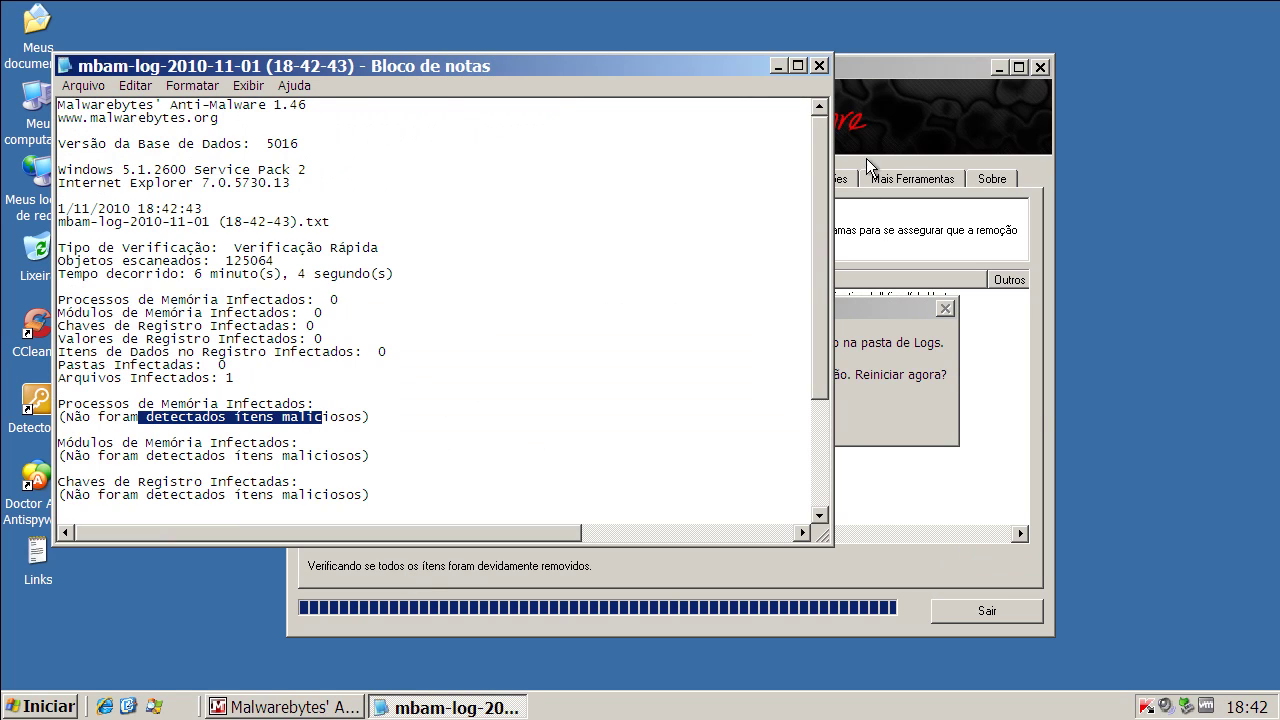
pyautogui.click(818, 67)
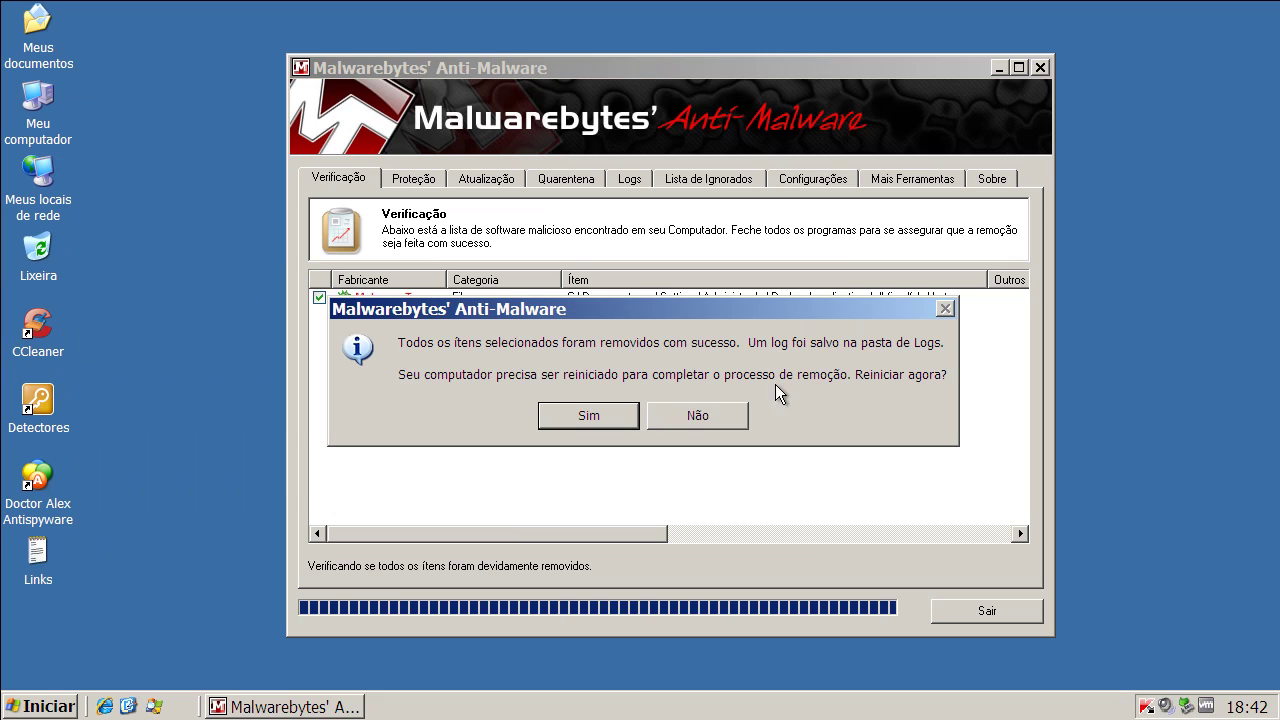
pyautogui.click(717, 413)
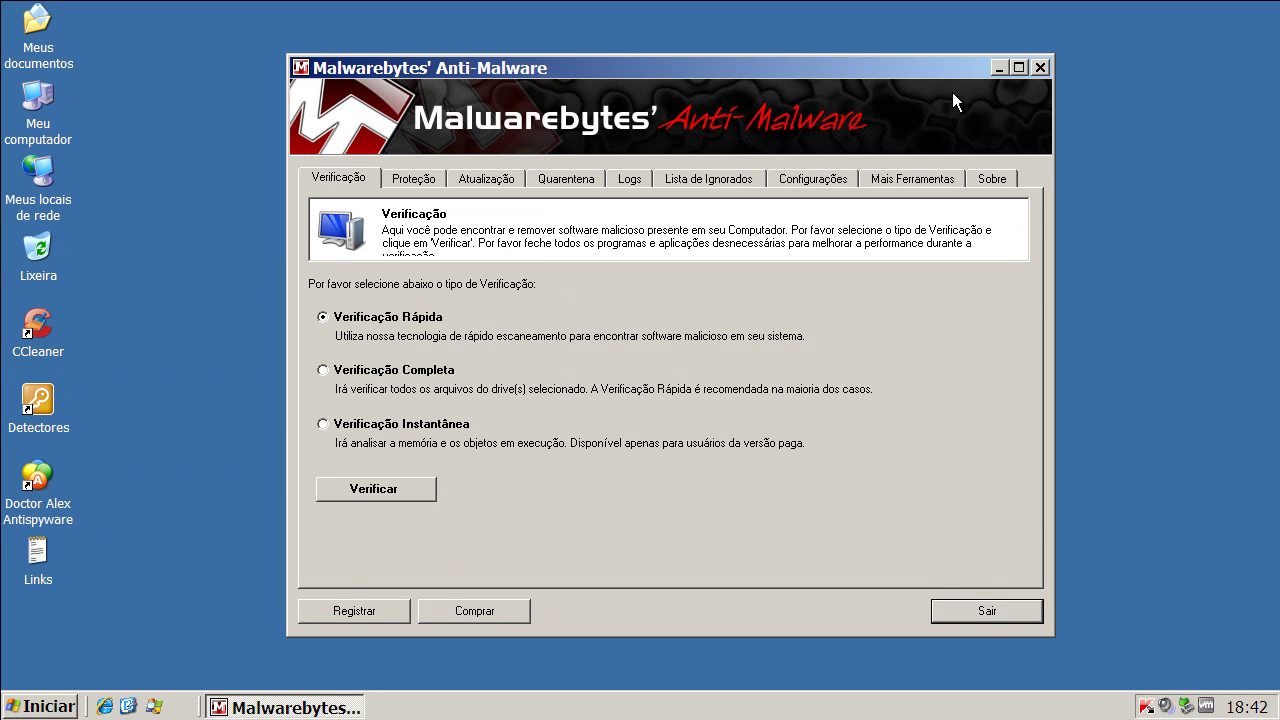
pyautogui.click(1040, 67)
# - Open the Ferramentas folder through the Detectores shortcut and launch HitmanPro35 to scan the computer
pyautogui.click(56, 422)
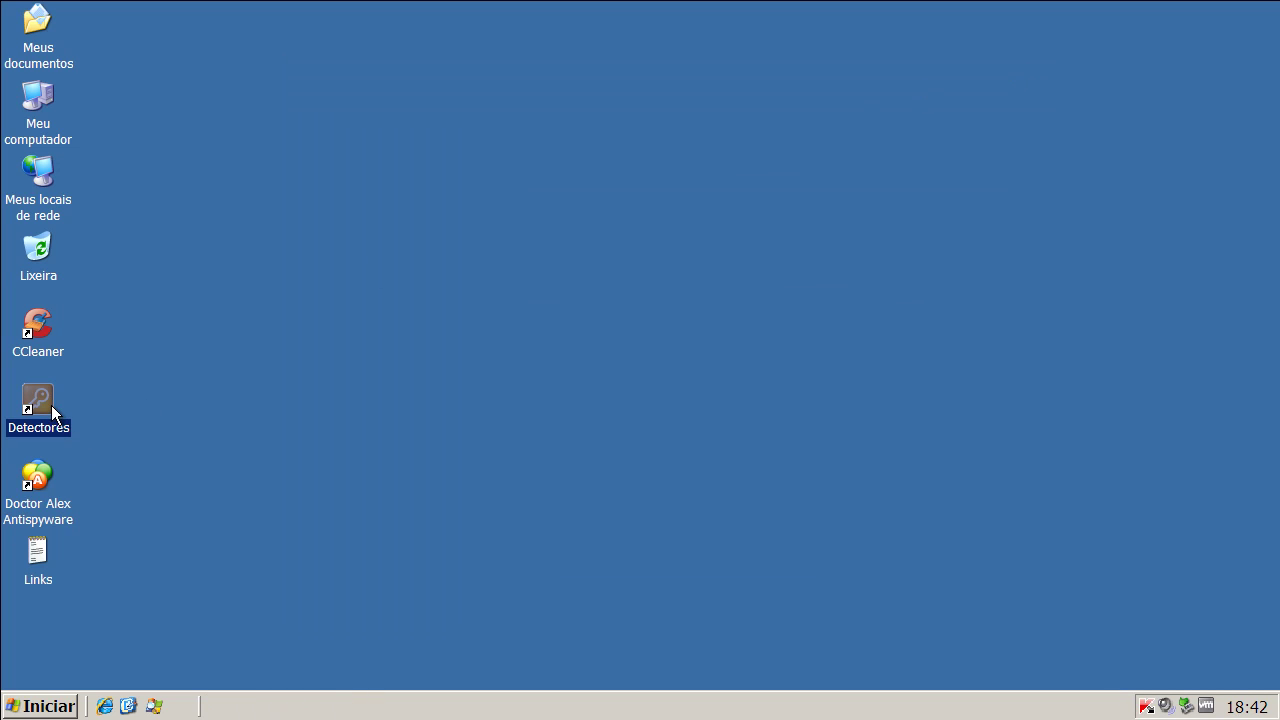
pyautogui.doubleClick(55, 414)
pyautogui.click(549, 177)
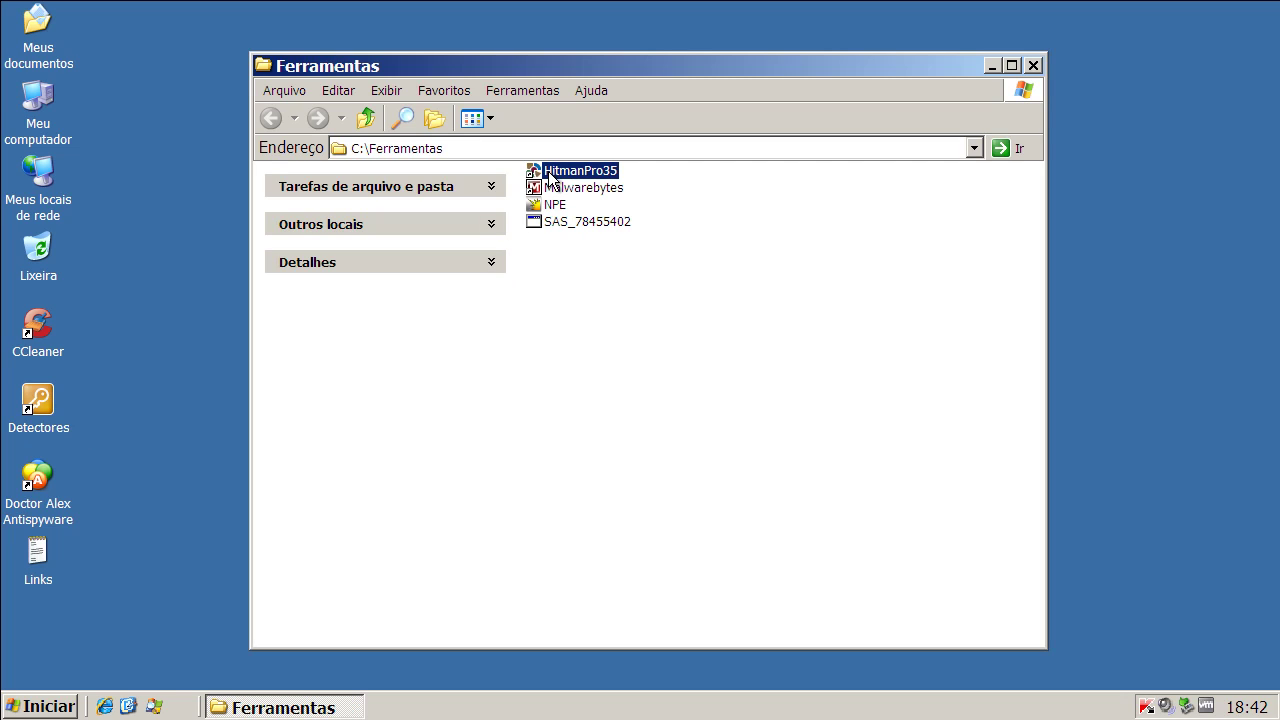
pyautogui.click(549, 175)
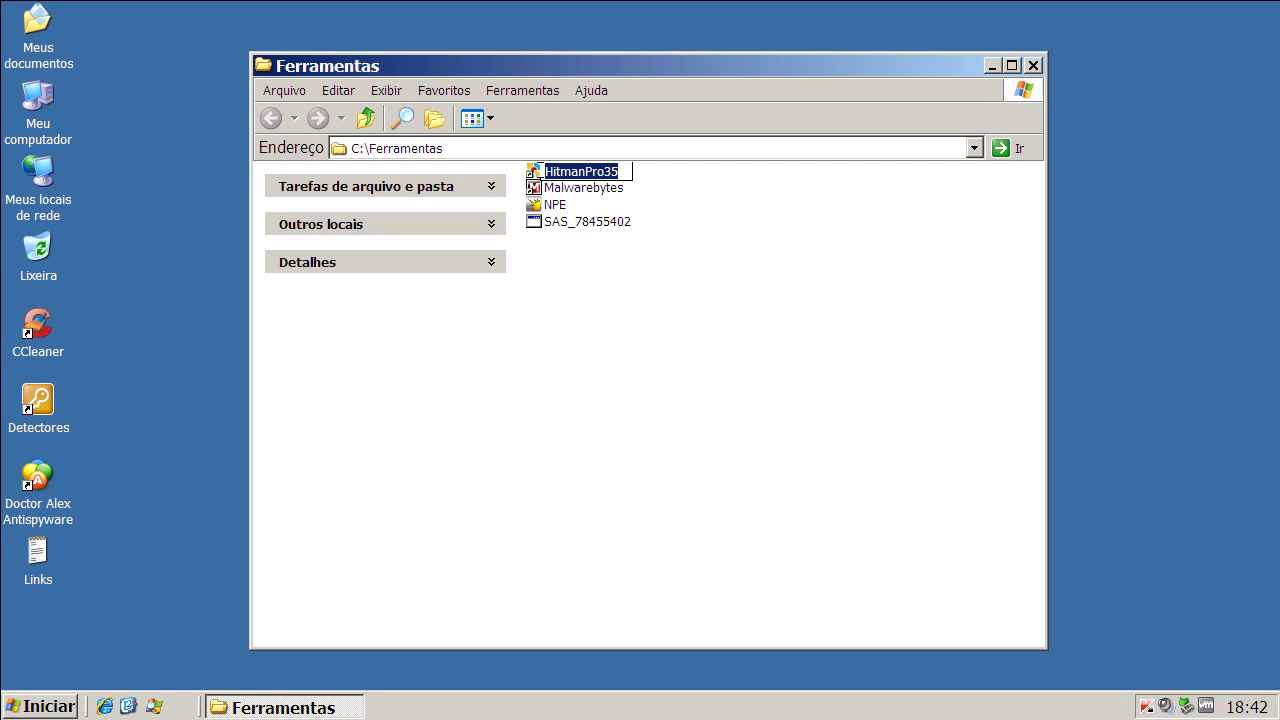
pyautogui.press('Escape')
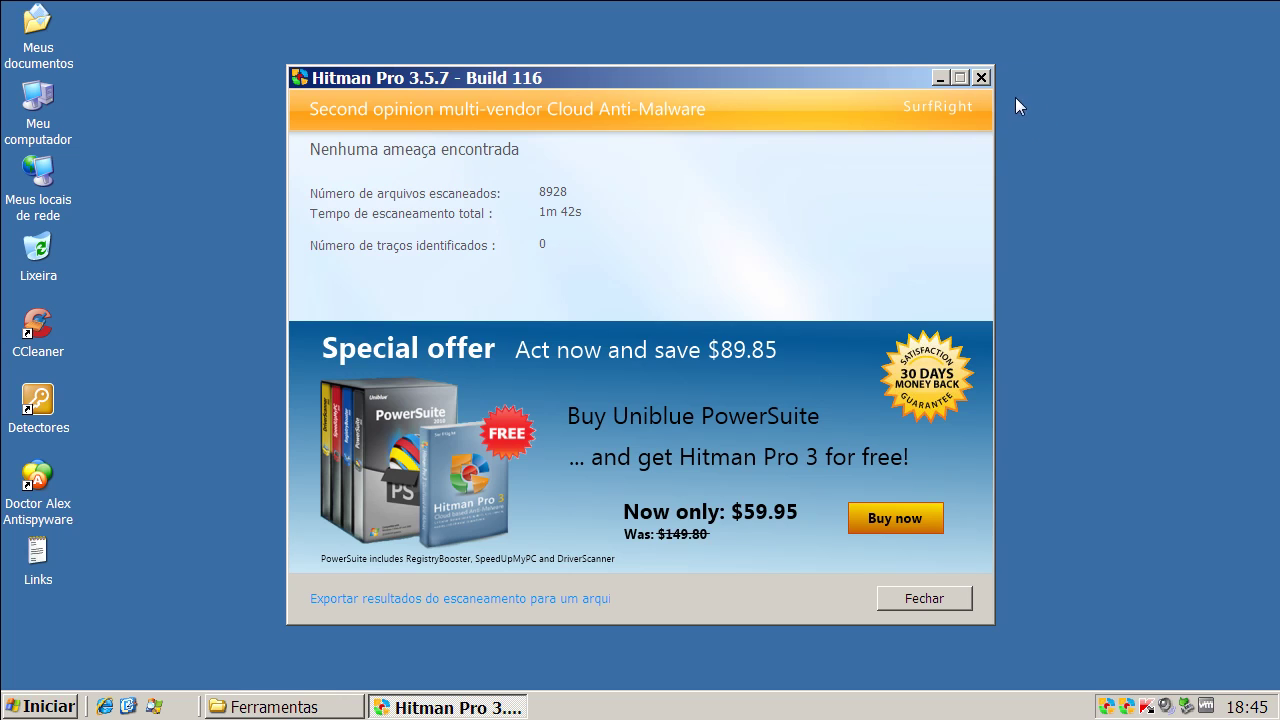
# - Close the Hitman Pro results and launch the SAS_78455402 scanner from the Ferramentas folder
pyautogui.click(985, 80)
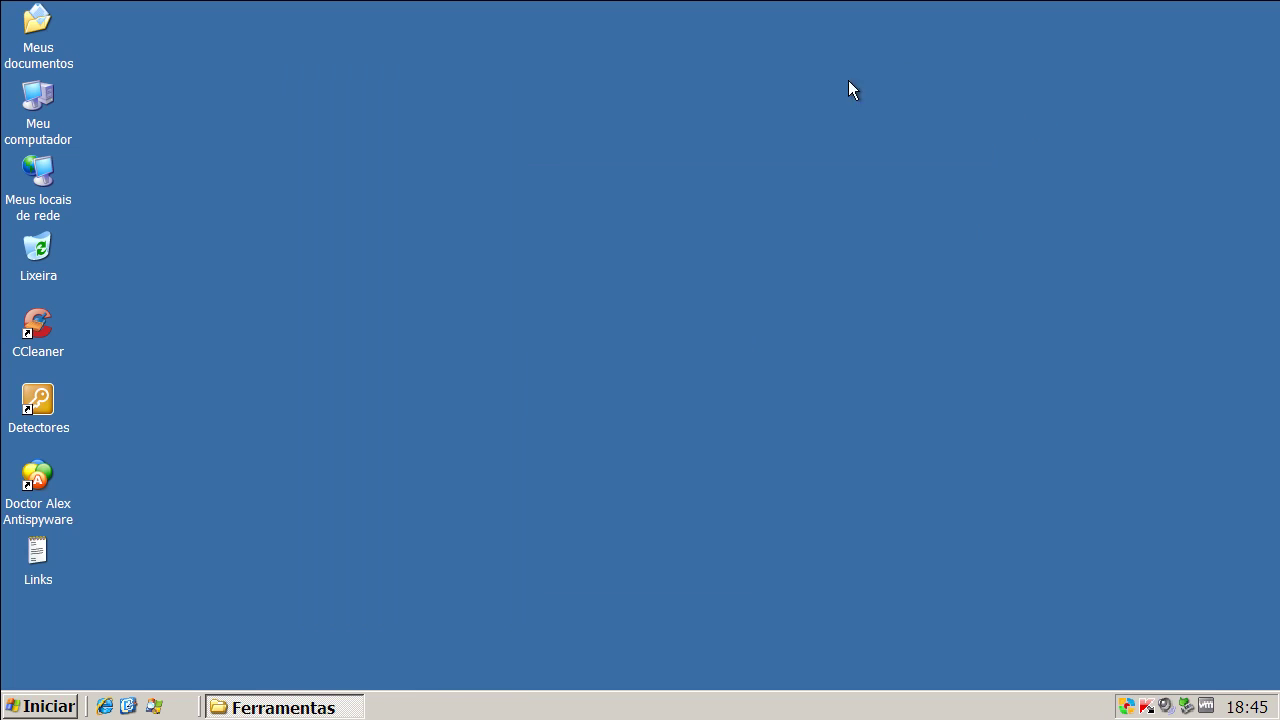
pyautogui.doubleClick(42, 398)
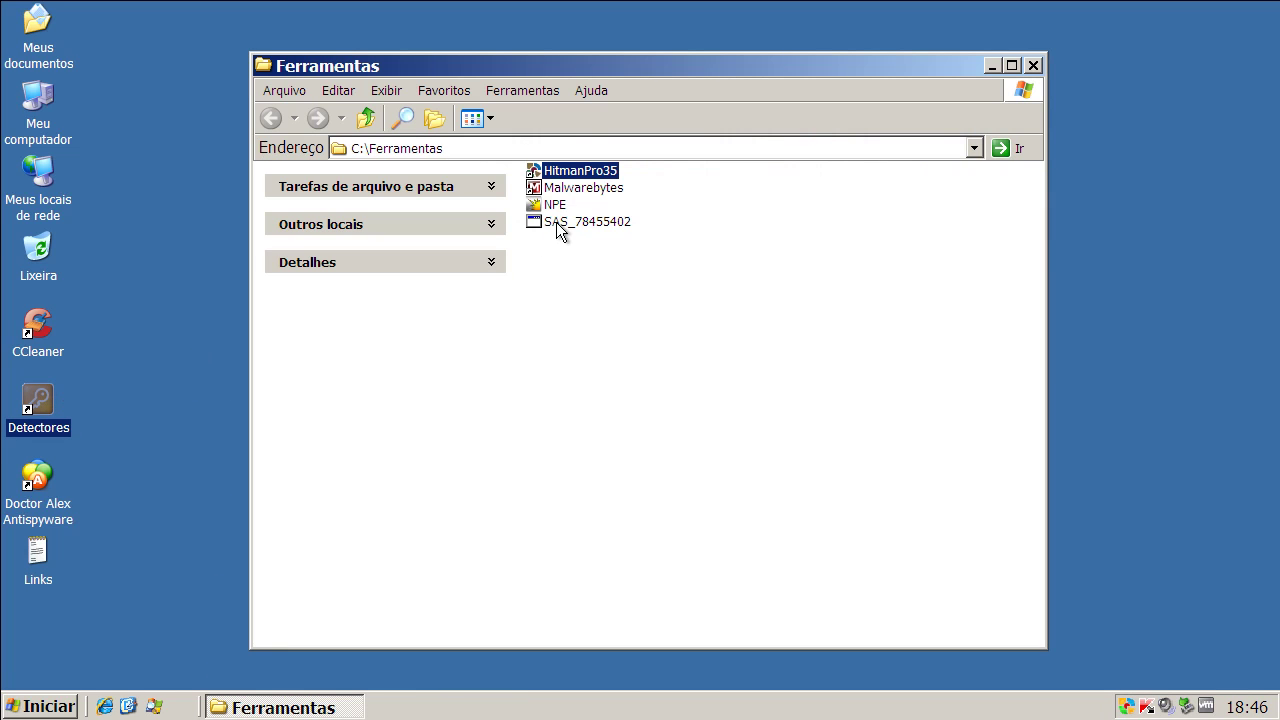
pyautogui.click(556, 222)
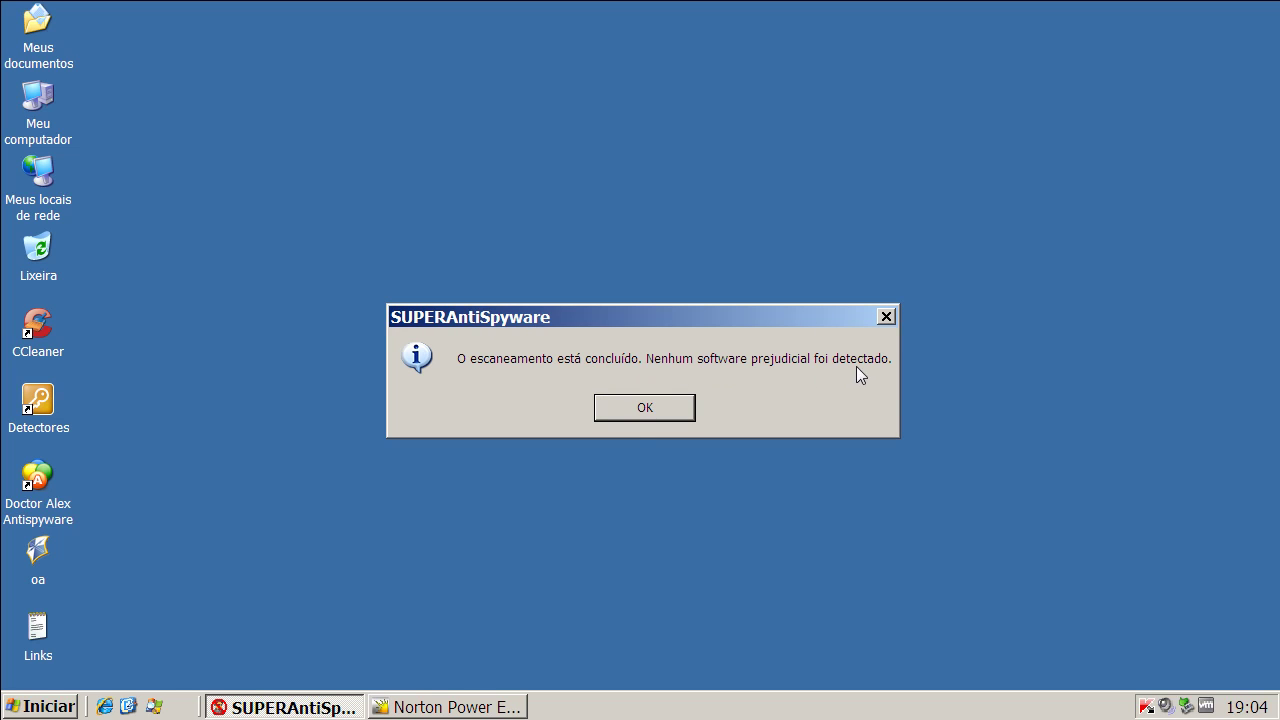
# - Dismiss the SUPERAntiSpyware scan result, exit that program, and review and close the Norton Power Eraser results
pyautogui.click(638, 411)
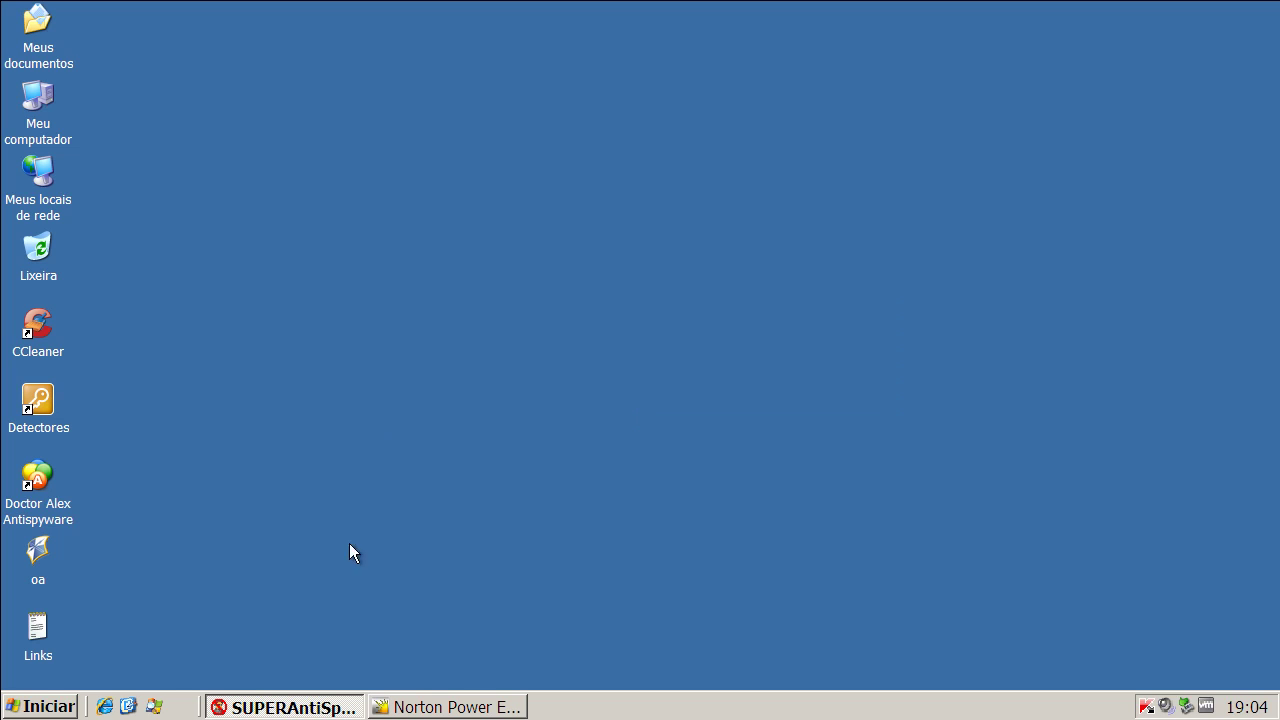
pyautogui.click(324, 708)
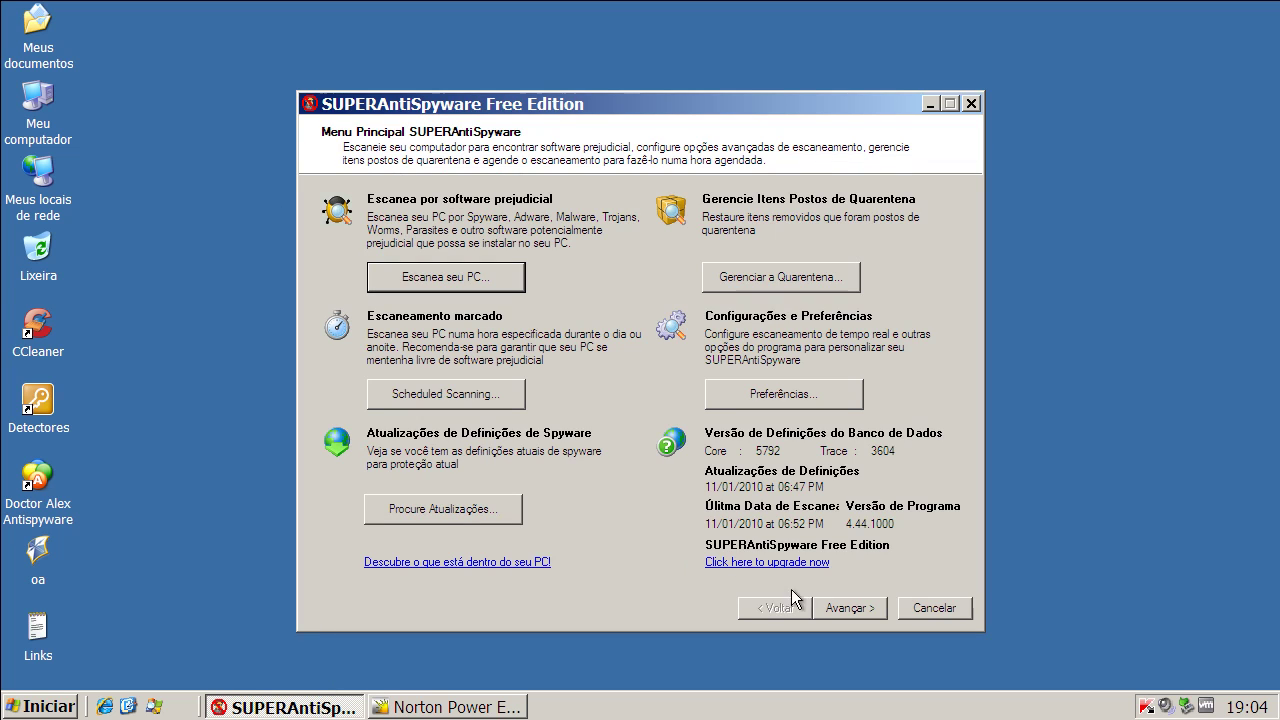
pyautogui.click(931, 605)
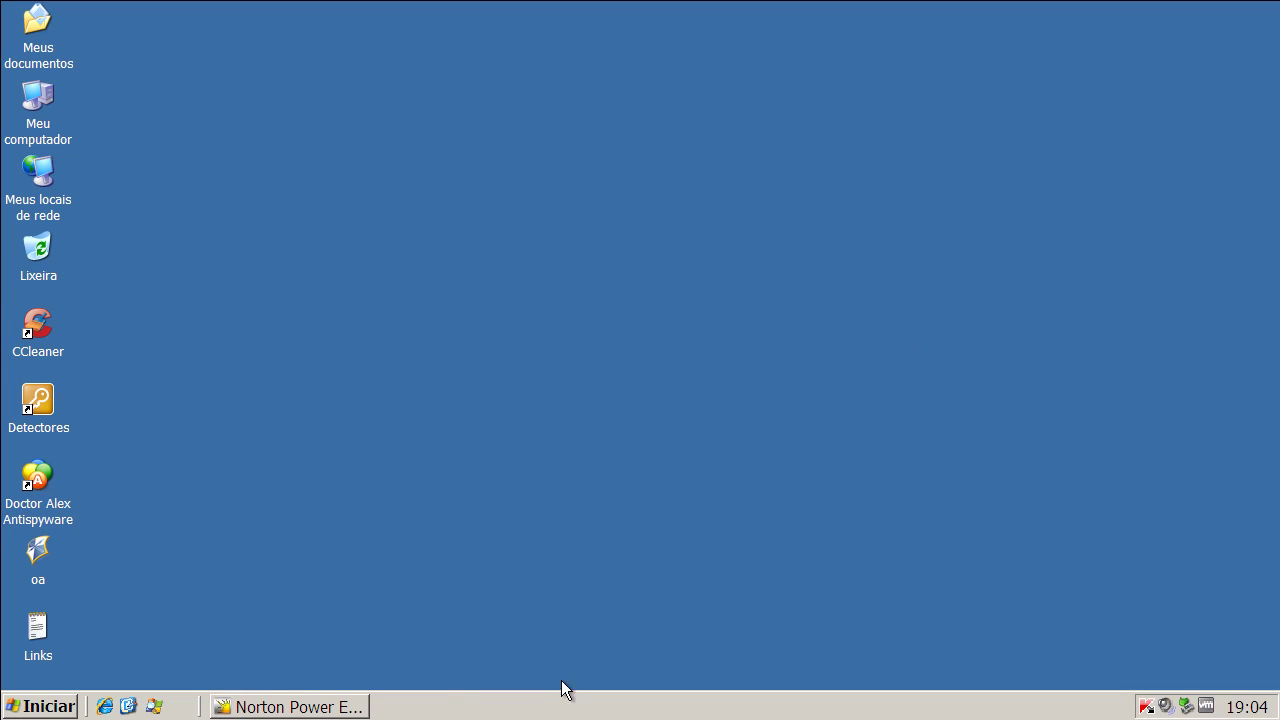
pyautogui.click(333, 709)
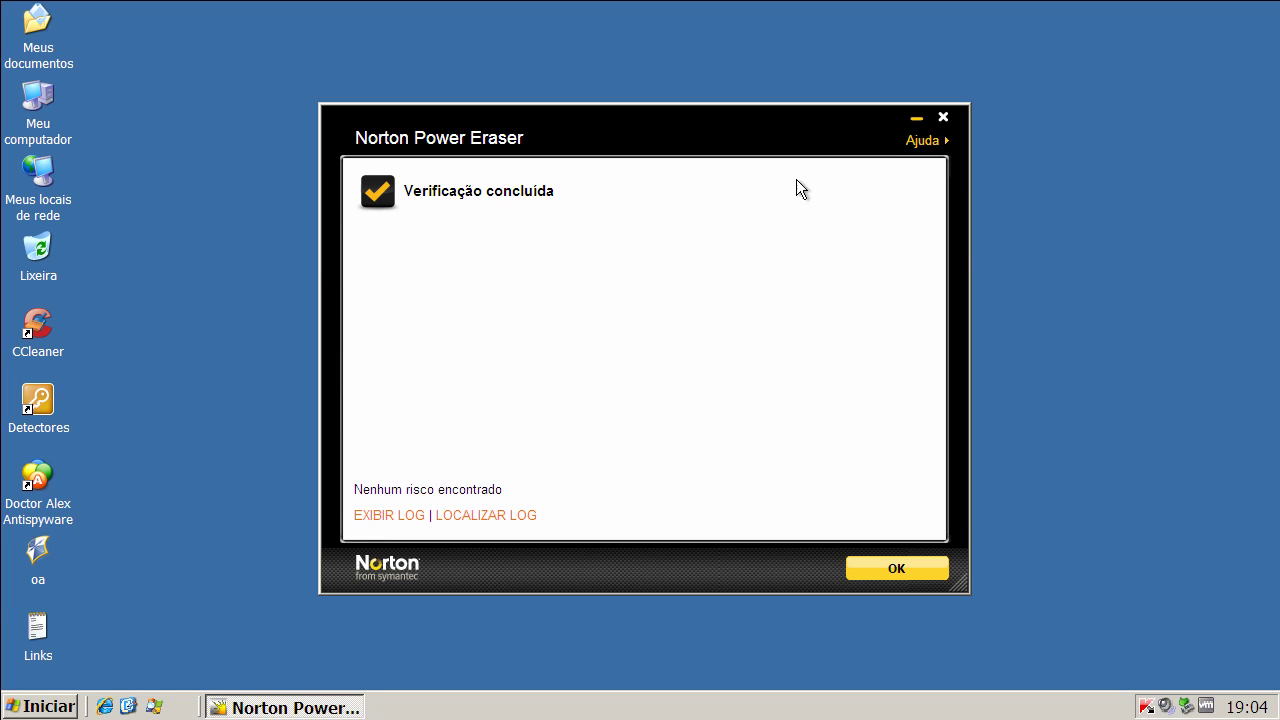
pyautogui.click(943, 117)
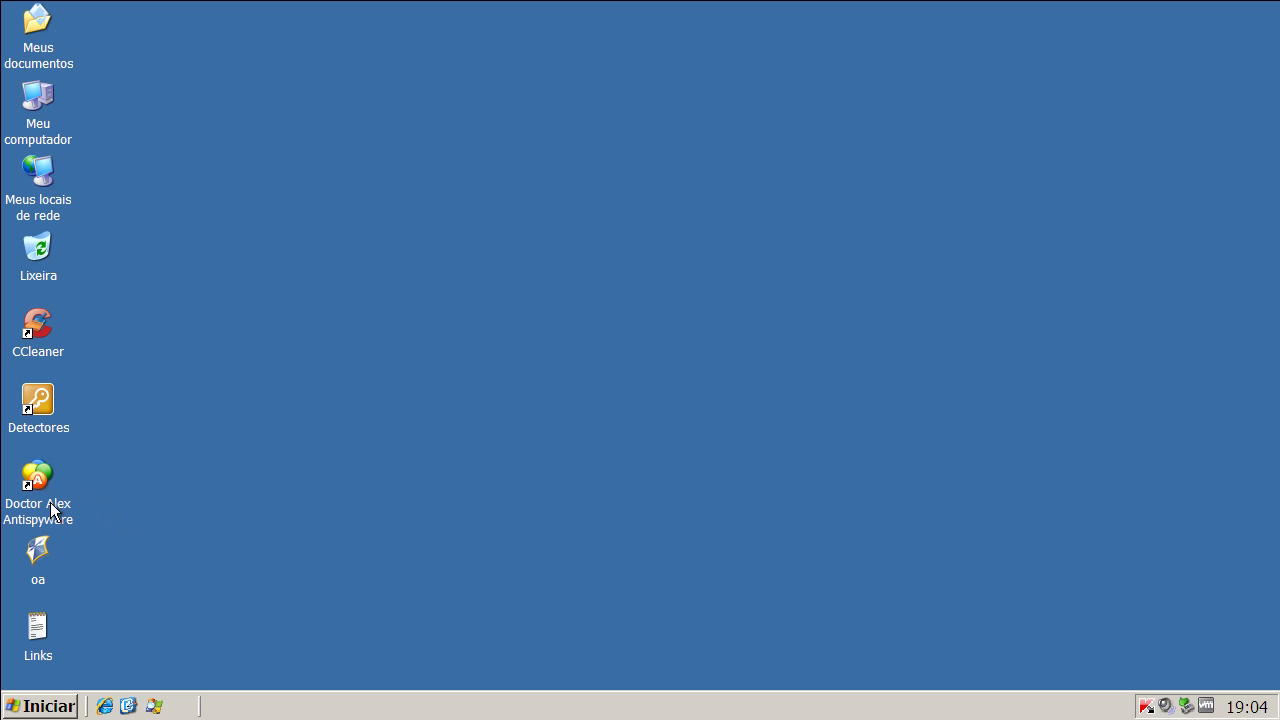
# - Point out the Doctor Alex Antispyware shortcut on the desktop and load the copied VirusTotal report link for SetupDrAlex.exe in Internet Explorer
pyautogui.click(127, 706)
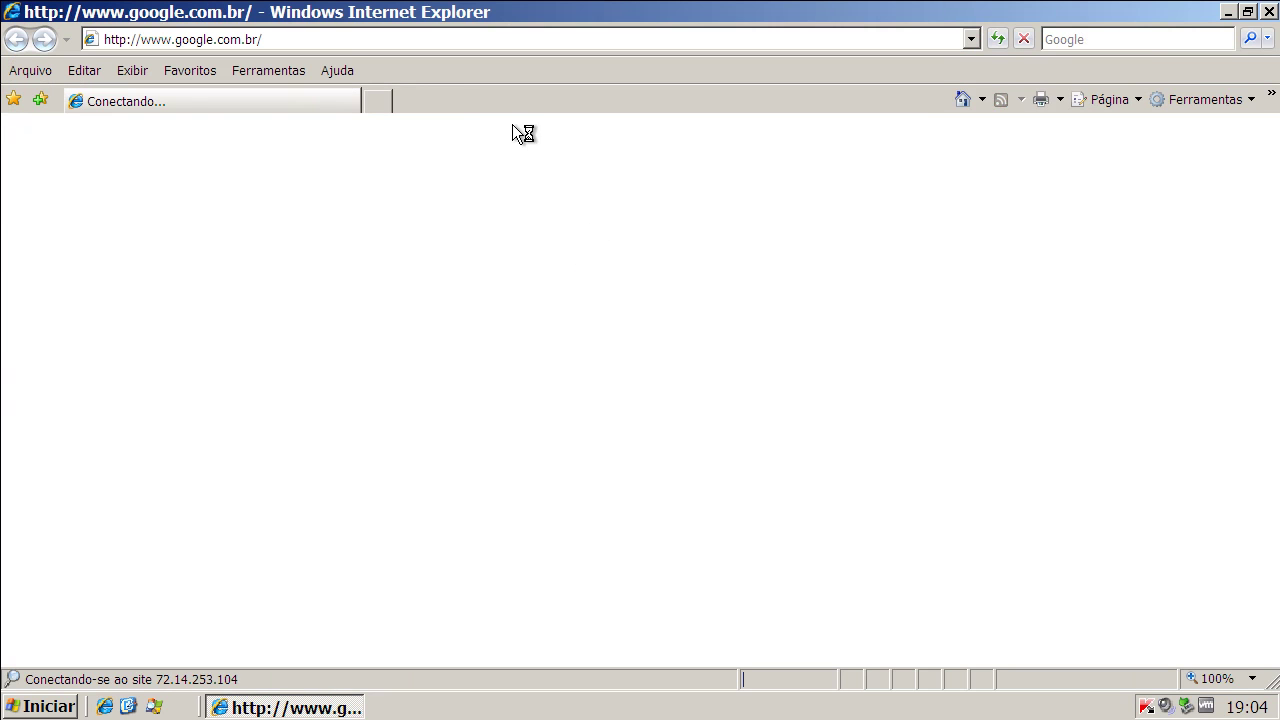
pyautogui.click(432, 41)
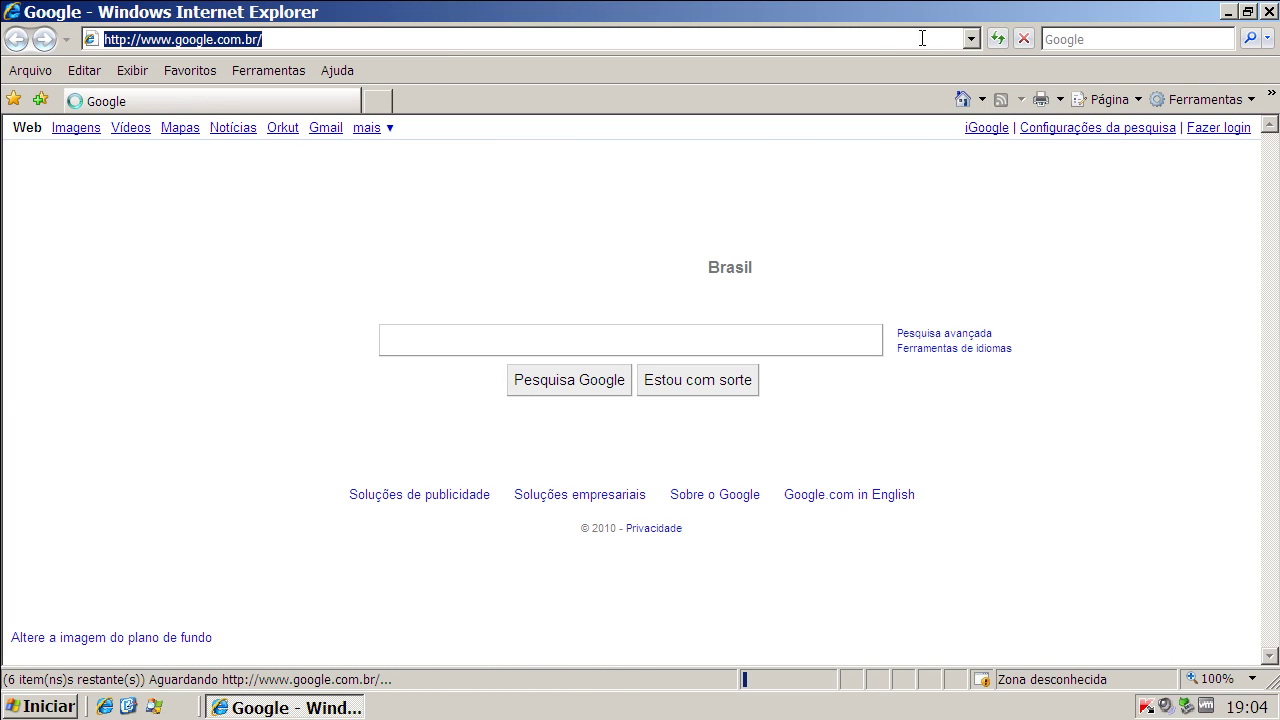
pyautogui.click(1230, 13)
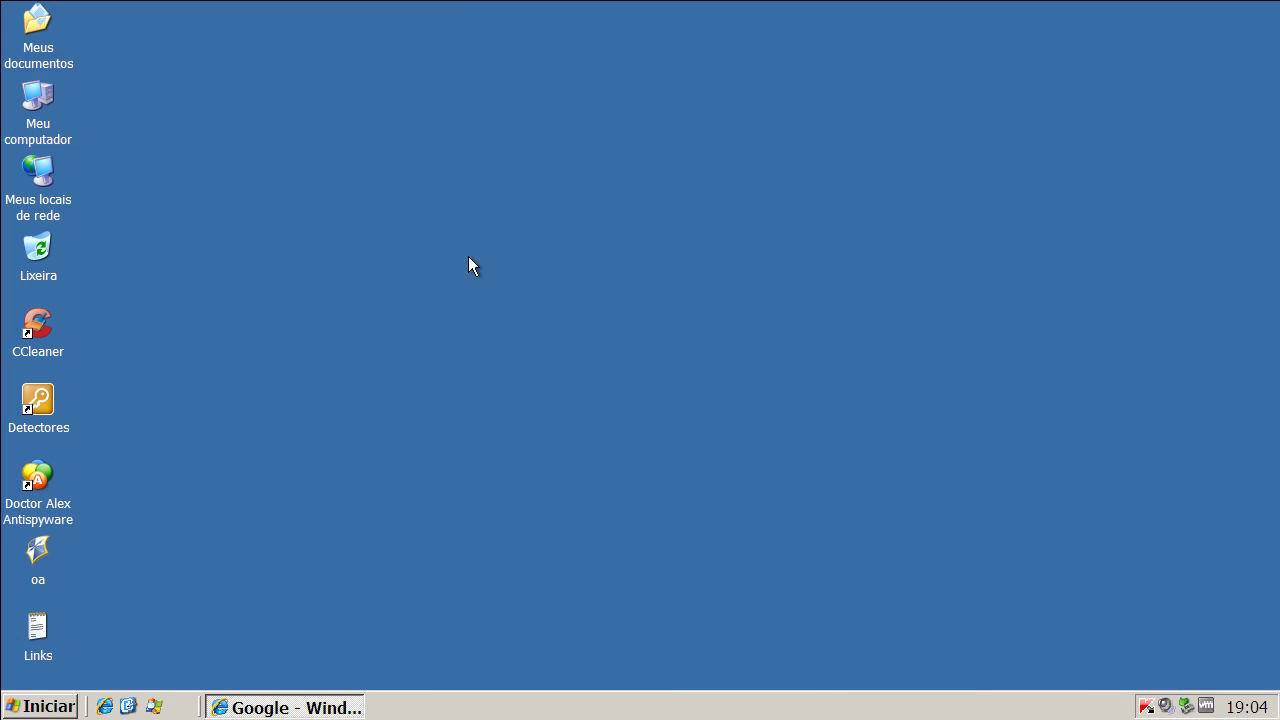
pyautogui.click(43, 512)
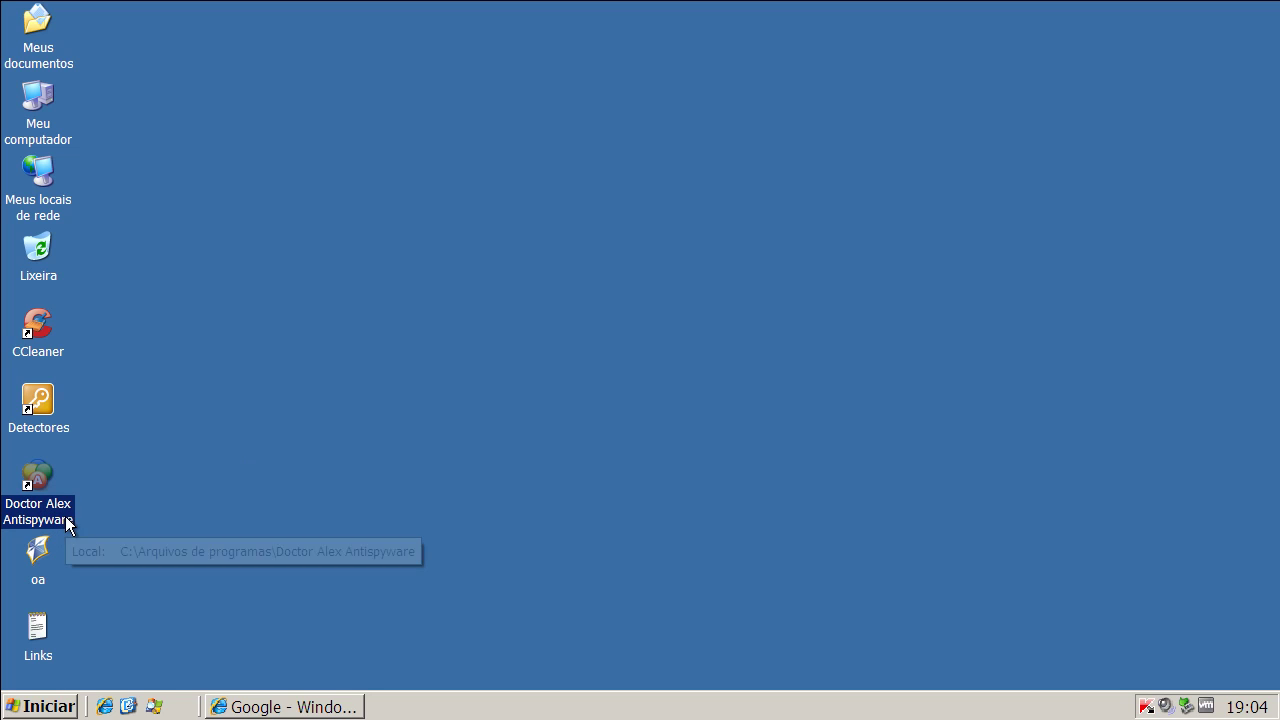
pyautogui.click(288, 707)
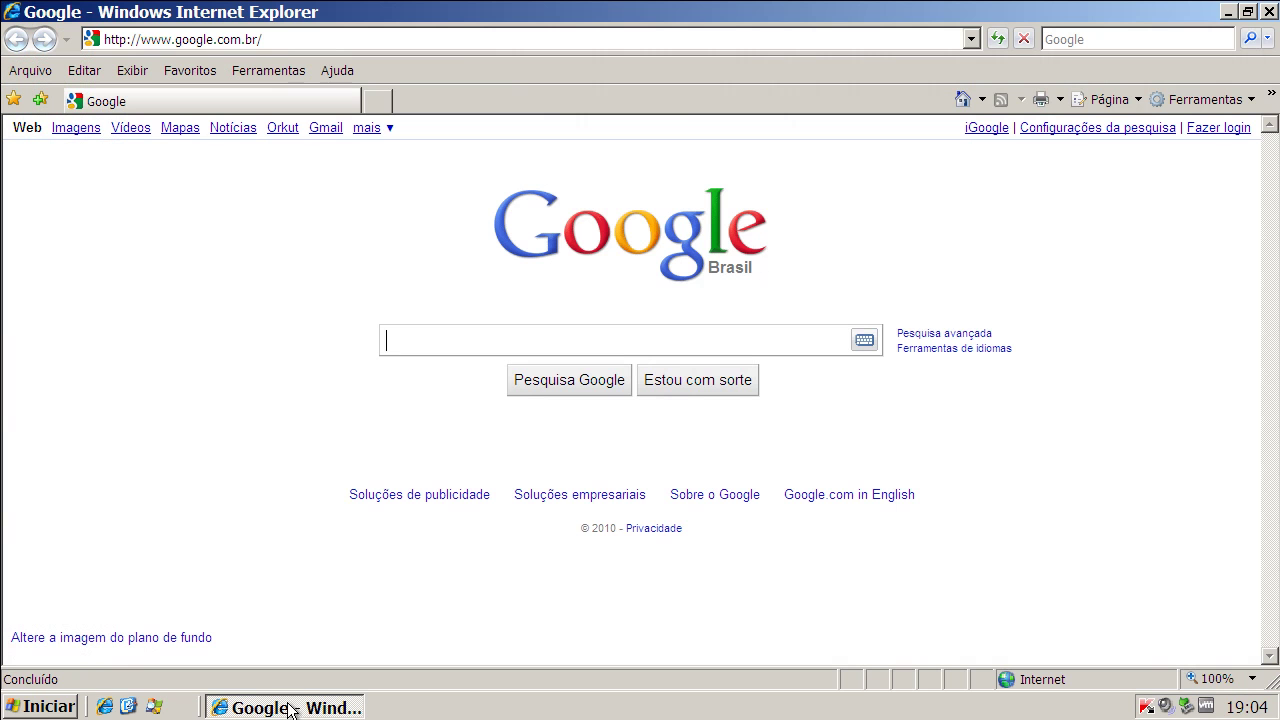
pyautogui.click(147, 46)
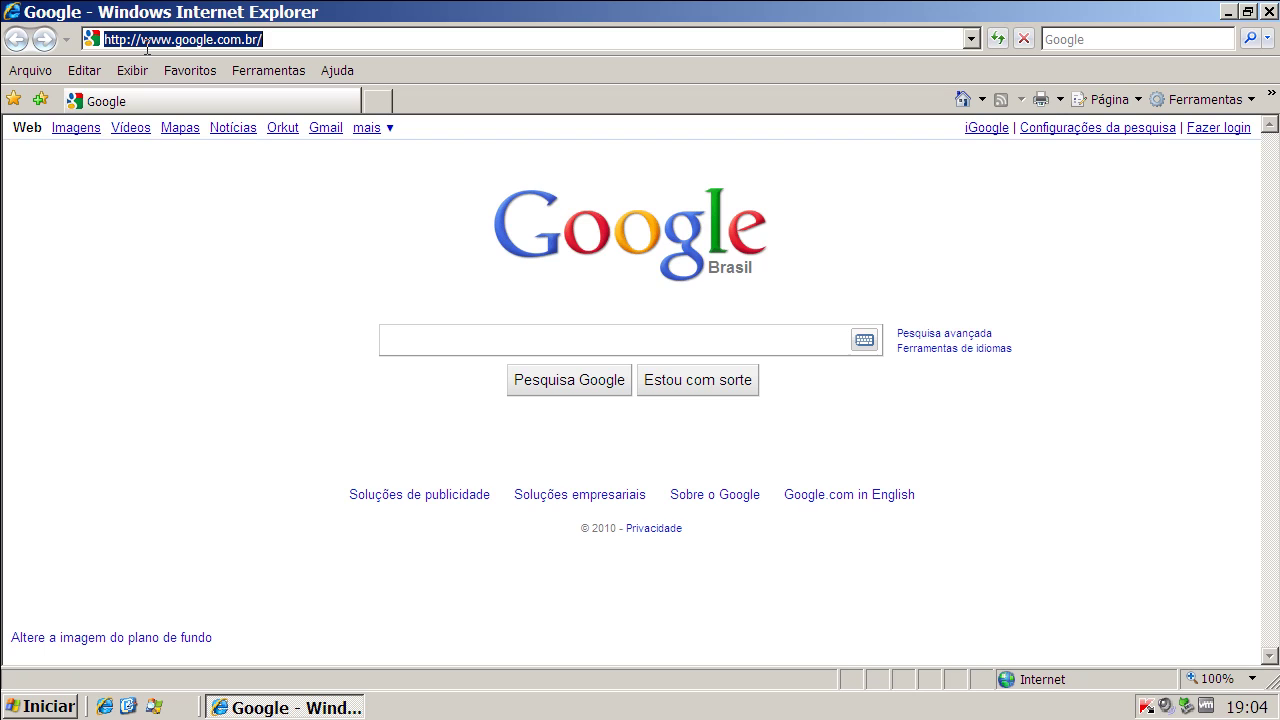
pyautogui.hotkey('ctrl', 'v')
pyautogui.press('Return')
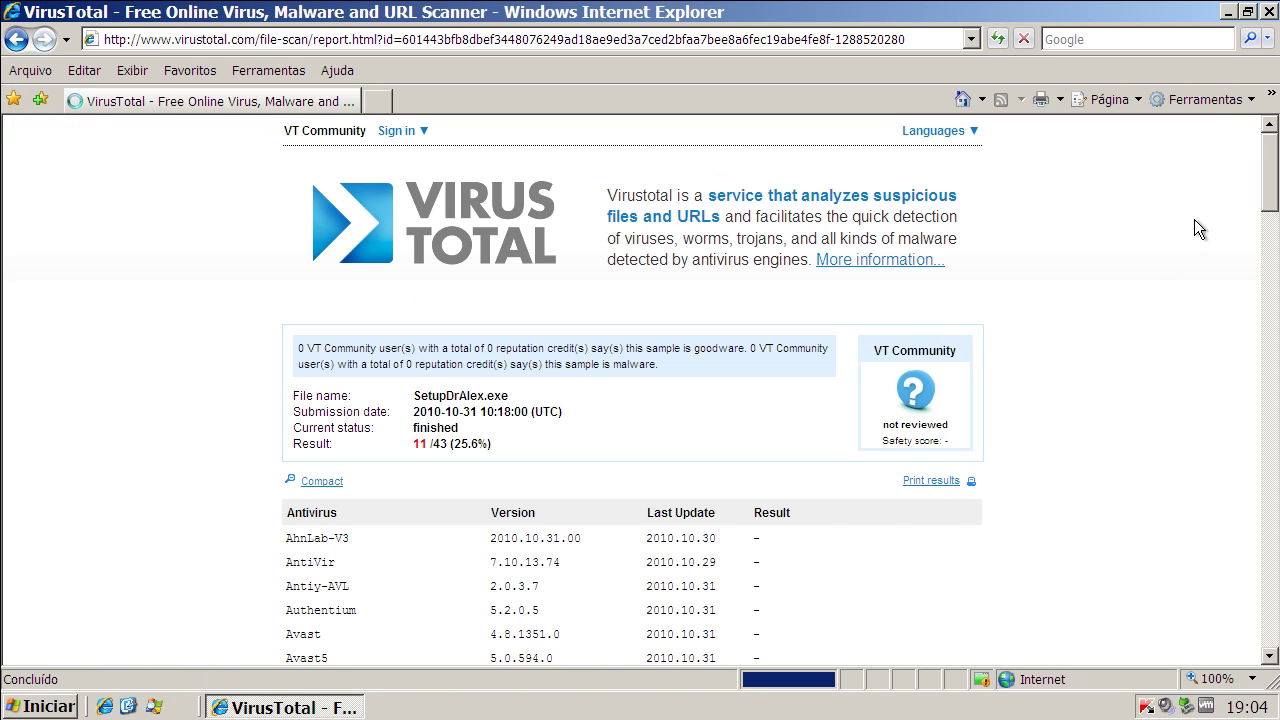
# - Examine the VirusTotal report's file name, overall result and per-engine detections, highlighting the AVG, Kaspersky and SUPERAntiSpyware entries
pyautogui.scroll(-1, 1270, 204)
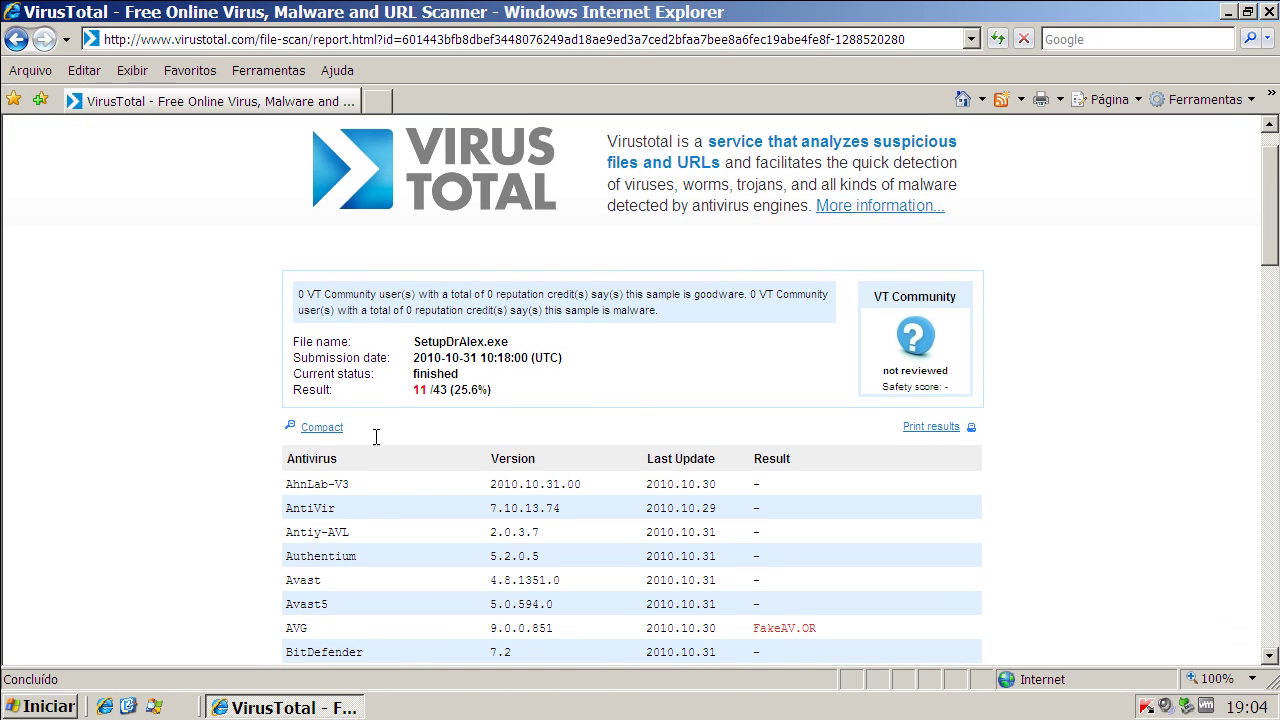
pyautogui.moveTo(414, 342); pyautogui.dragTo(510, 342)
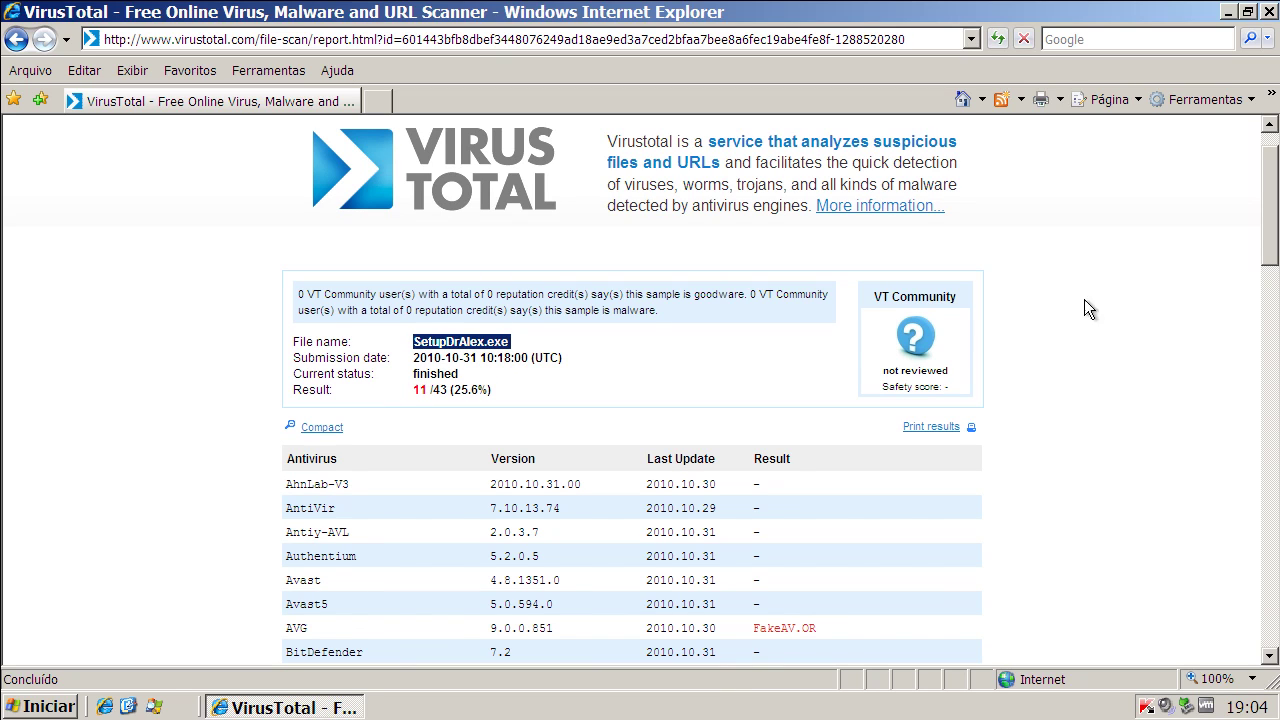
pyautogui.moveTo(1276, 240); pyautogui.dragTo(1276, 262)
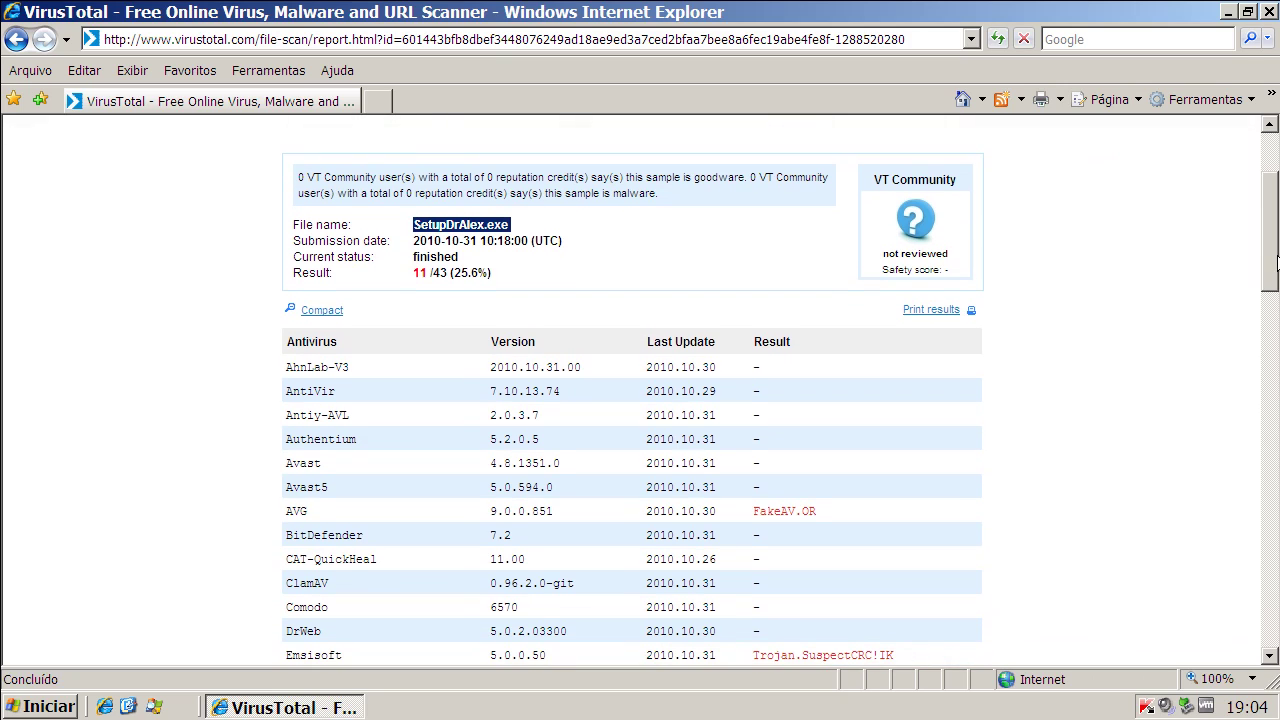
pyautogui.moveTo(437, 272); pyautogui.dragTo(429, 273)
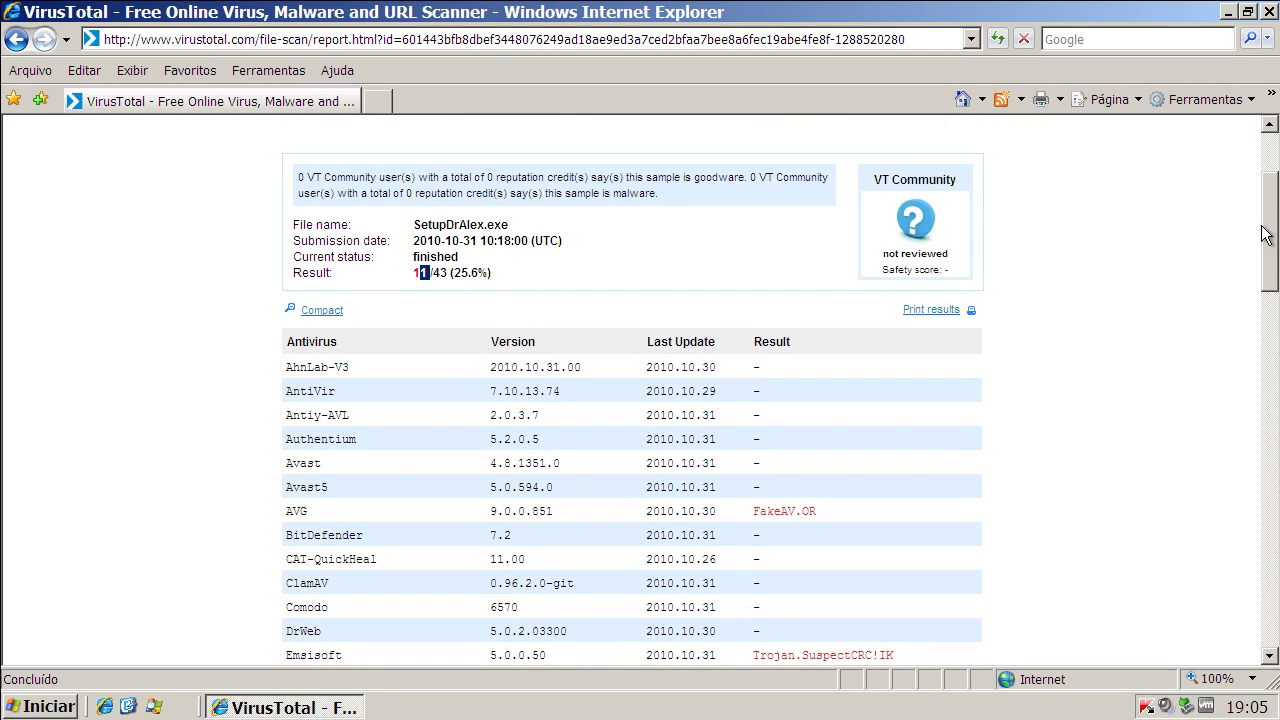
pyautogui.moveTo(1272, 231); pyautogui.dragTo(1273, 254)
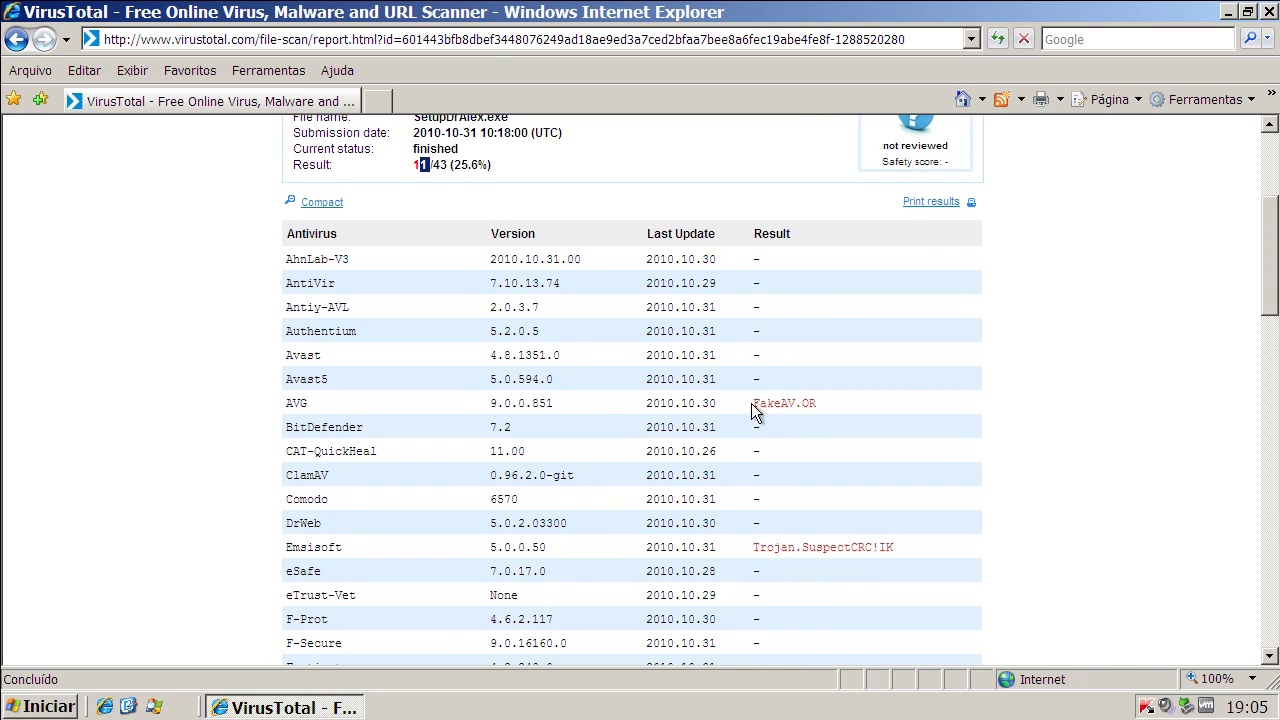
pyautogui.moveTo(751, 403); pyautogui.dragTo(814, 403)
pyautogui.moveTo(1273, 290); pyautogui.dragTo(1274, 396)
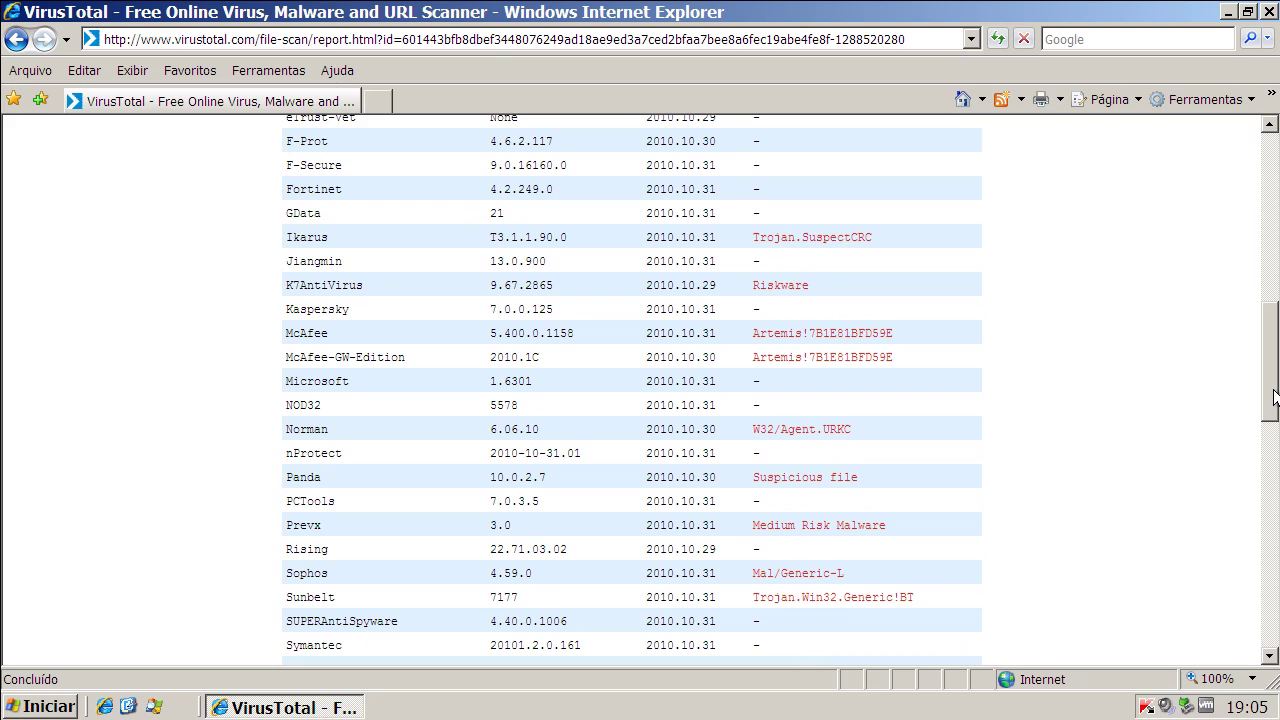
pyautogui.moveTo(288, 318); pyautogui.dragTo(768, 310)
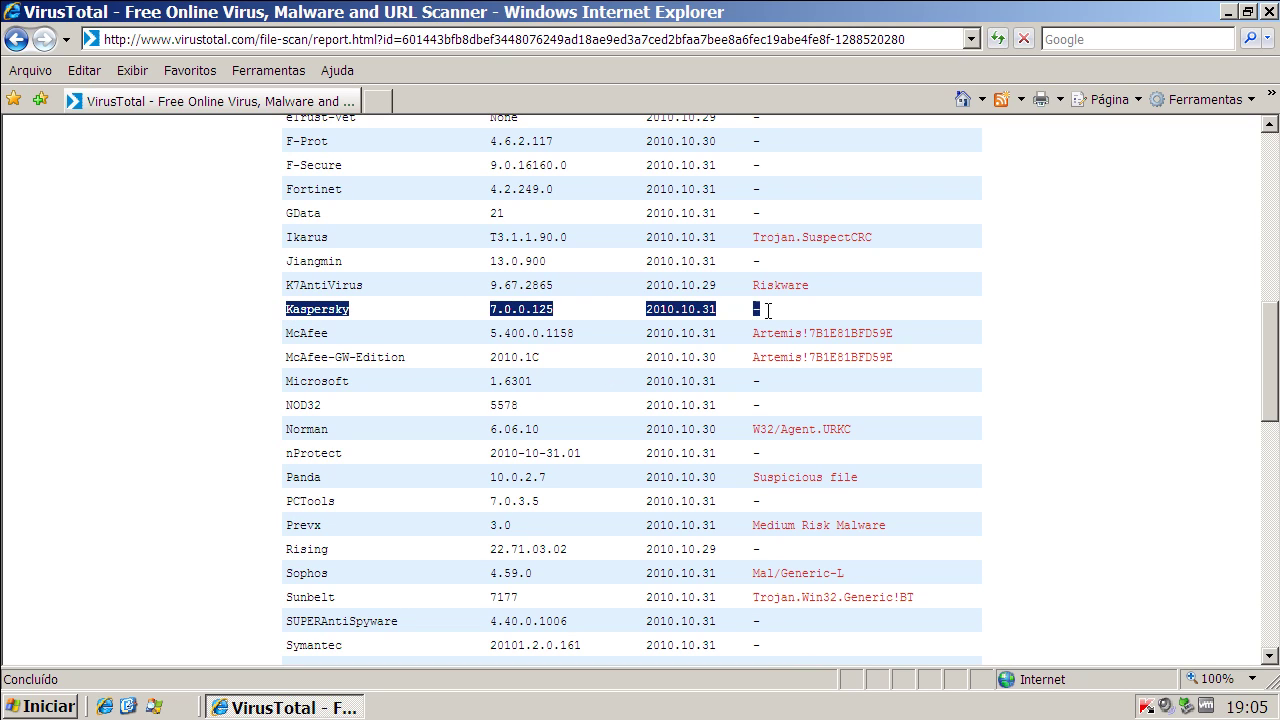
pyautogui.moveTo(1272, 332); pyautogui.dragTo(1274, 372)
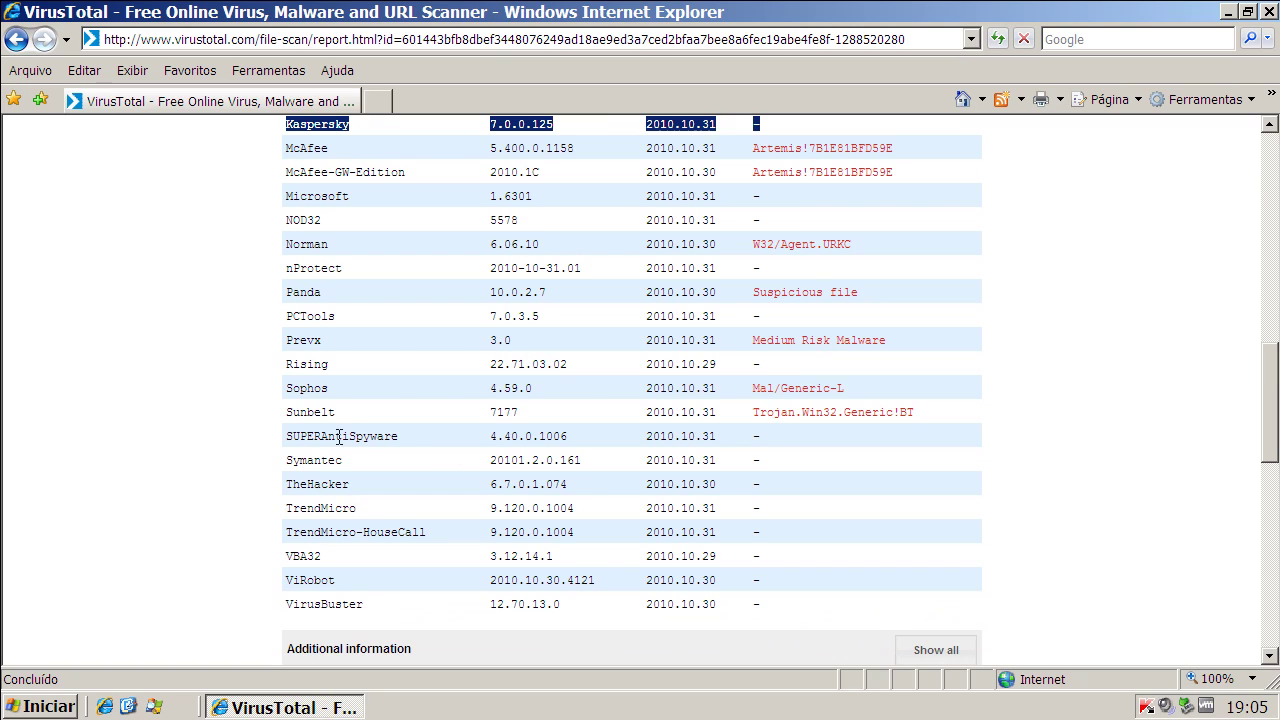
pyautogui.moveTo(294, 432); pyautogui.dragTo(598, 434)
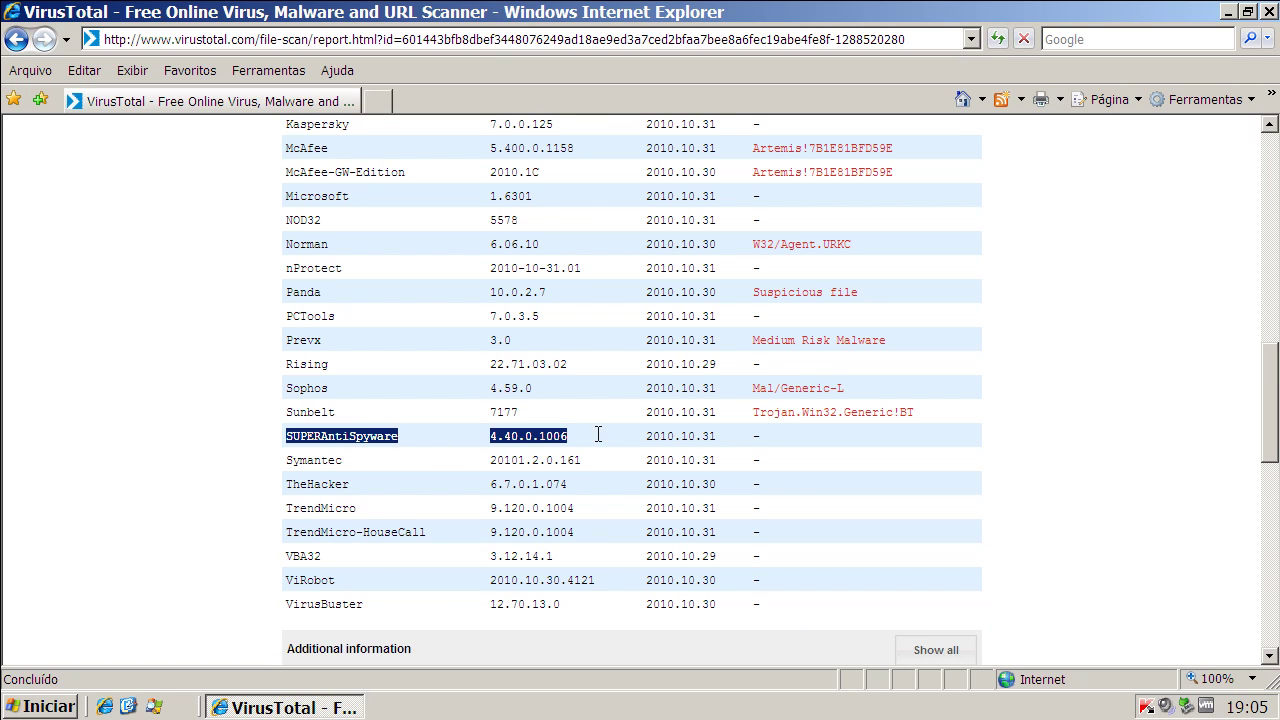
pyautogui.click(812, 439)
pyautogui.scroll(1, 1230, 385)
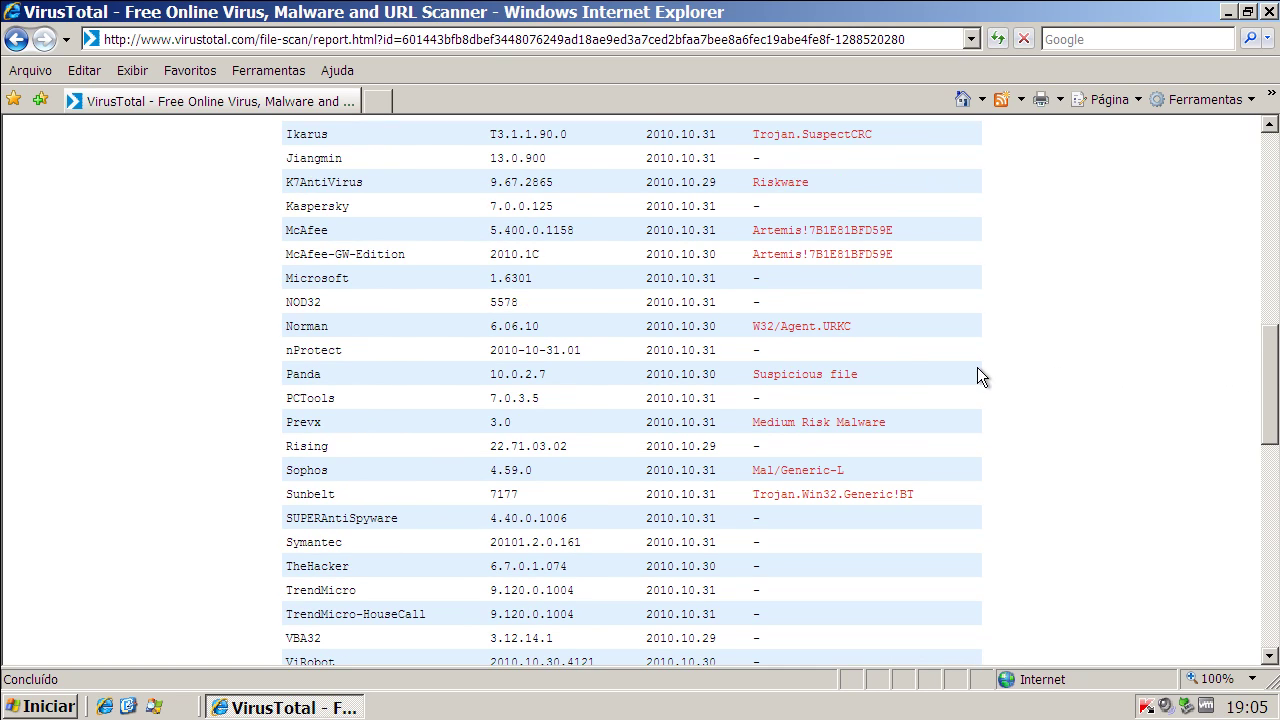